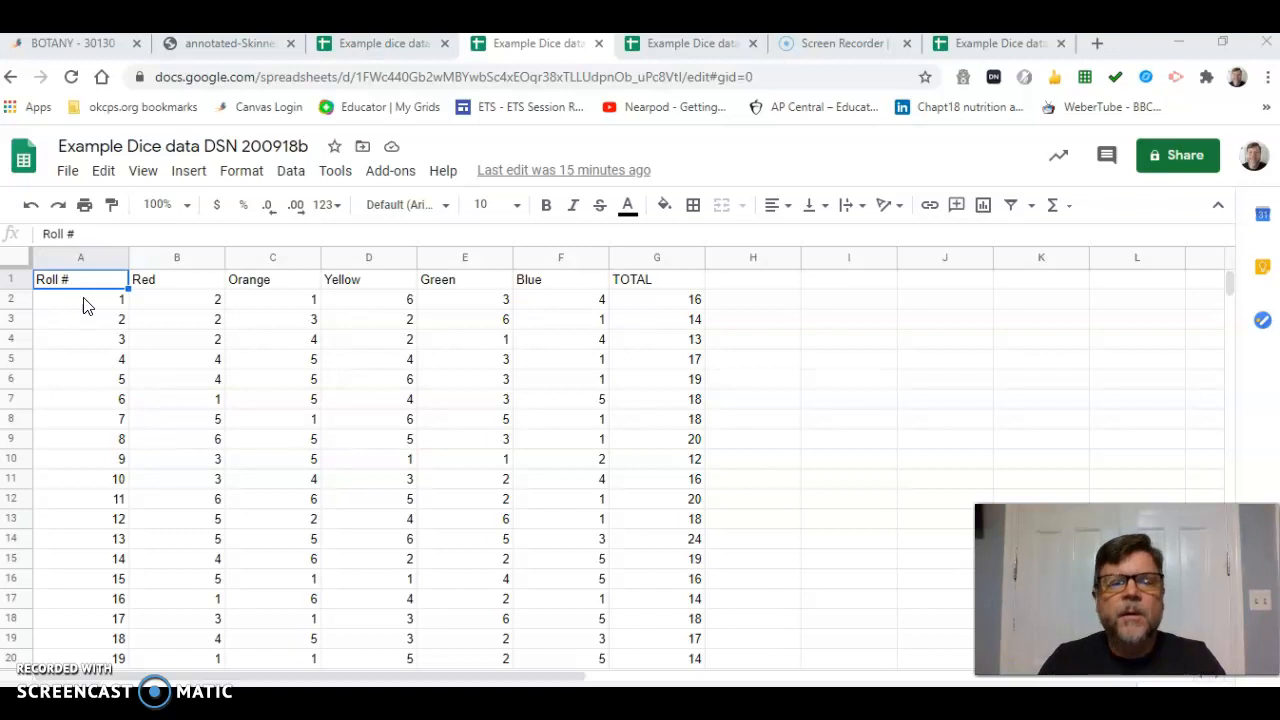
Step: Sort the dice data range A1:G31 by the TOTAL column in ascending order (A → Z), treating the first row as a header row
click(106, 287)
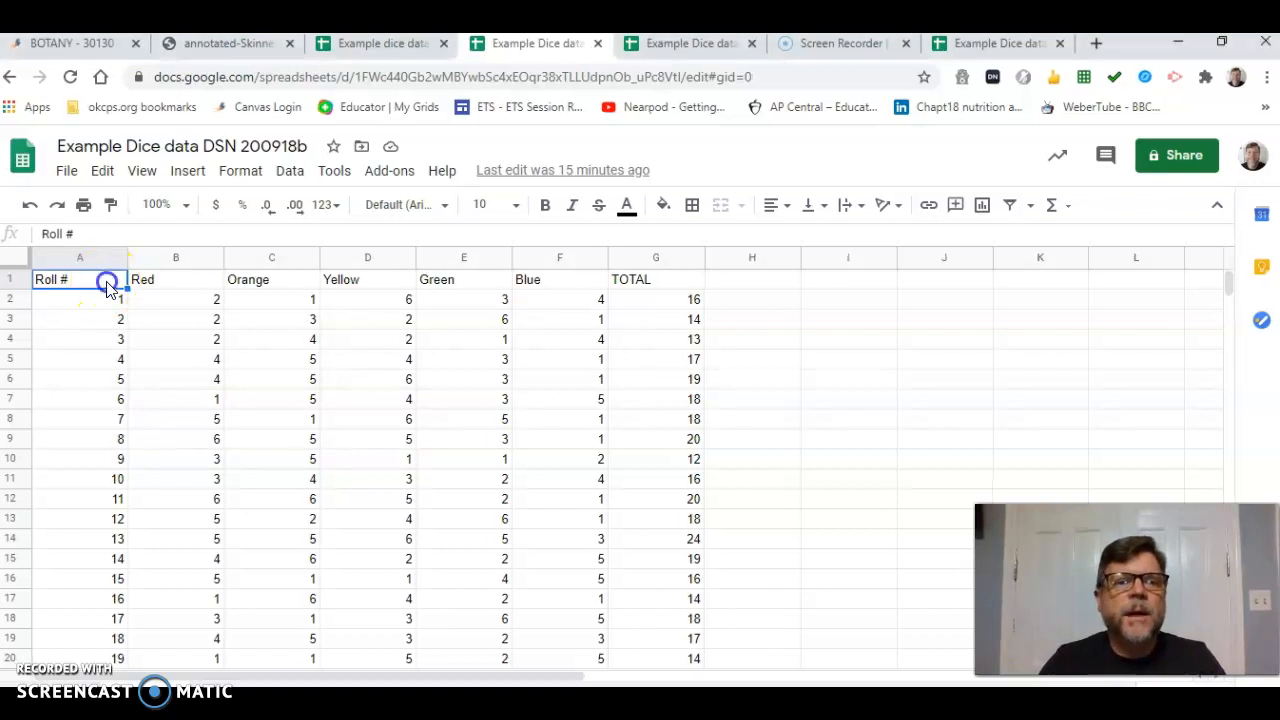
key(shift+Right)
key(shift+Right)
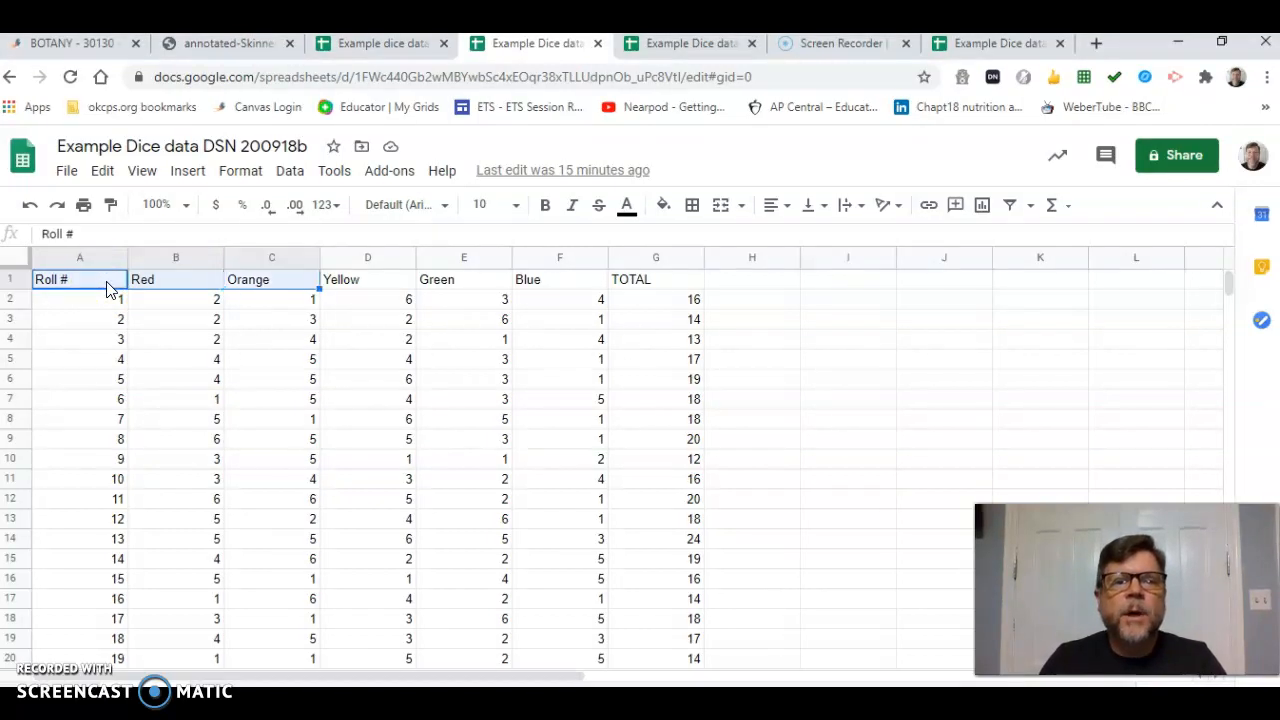
key(shift+Right)
key(shift+Right)
key(shift+Right)
key(shift+Right)
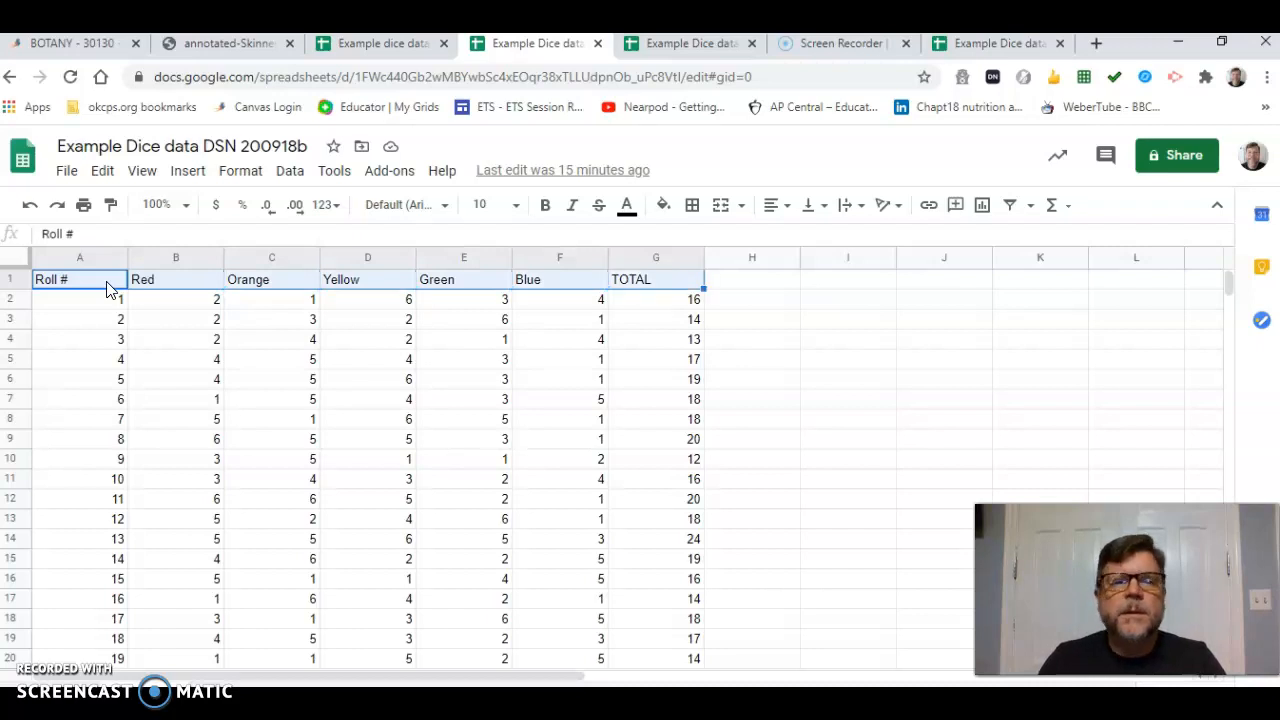
key(shift+Down)
key(shift+Down)
key(shift+Down)
key(shift+Down)
key(shift+Down)
key(shift+Down)
key(shift+Down)
key(shift+Down)
key(shift+Down)
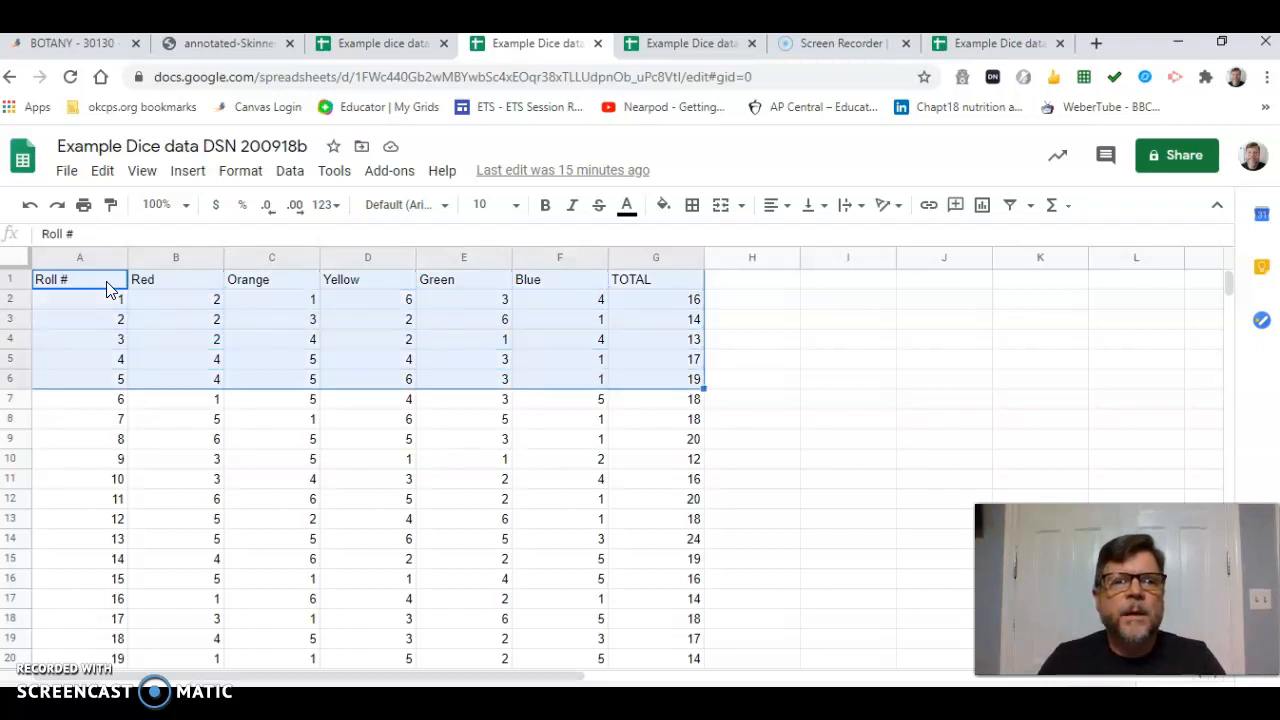
key(shift+Down)
key(shift+Down)
key(shift+Down)
key(shift+Down)
key(shift+Down)
key(shift+Down)
key(shift+Down)
key(shift+Down)
key(shift+Down)
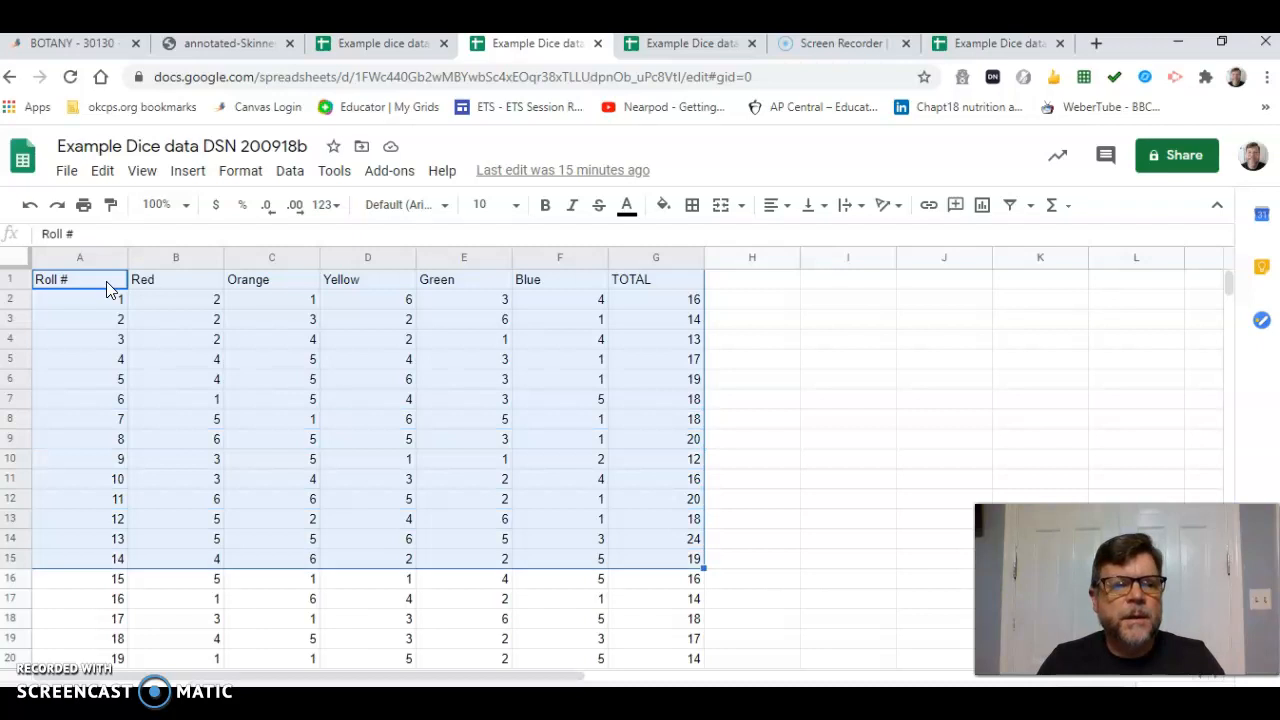
key(shift+Down)
key(shift+Down)
key(shift+Down)
key(shift+Down)
key(shift+Down)
key(shift+Down)
key(shift+Down)
key(shift+Down)
key(shift+Down)
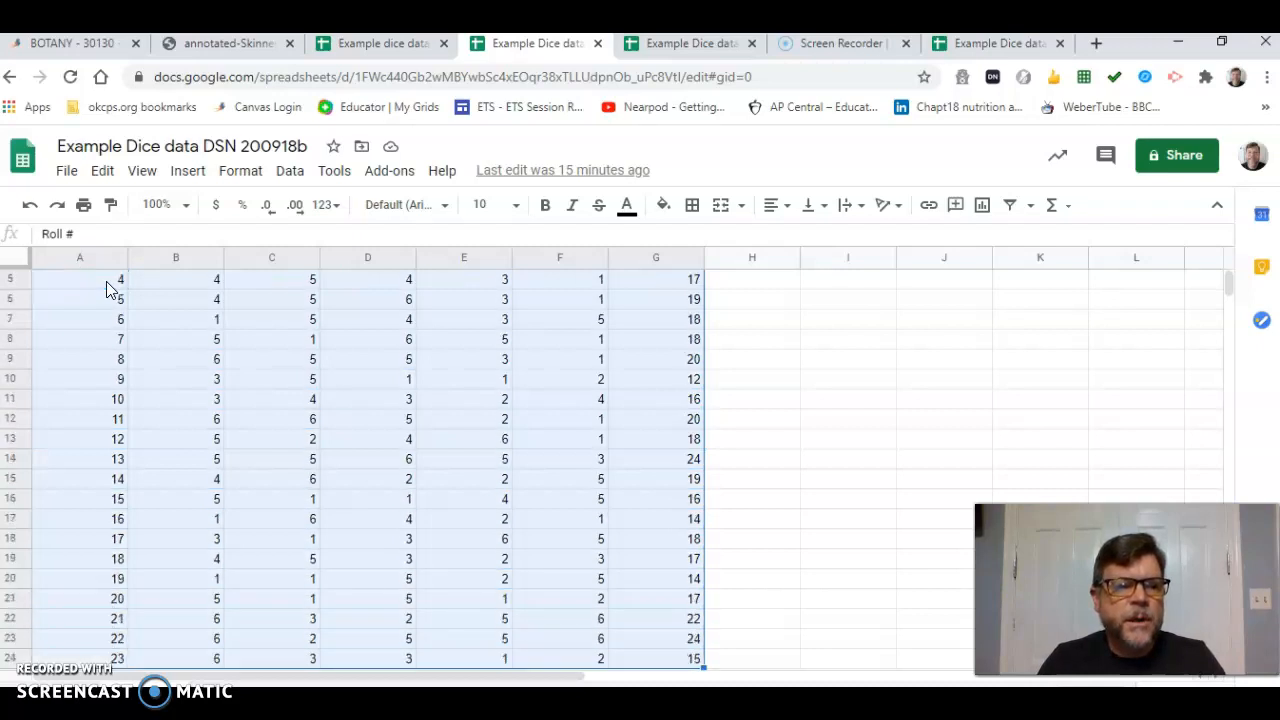
key(shift+Down)
key(shift+Down)
key(shift+Down)
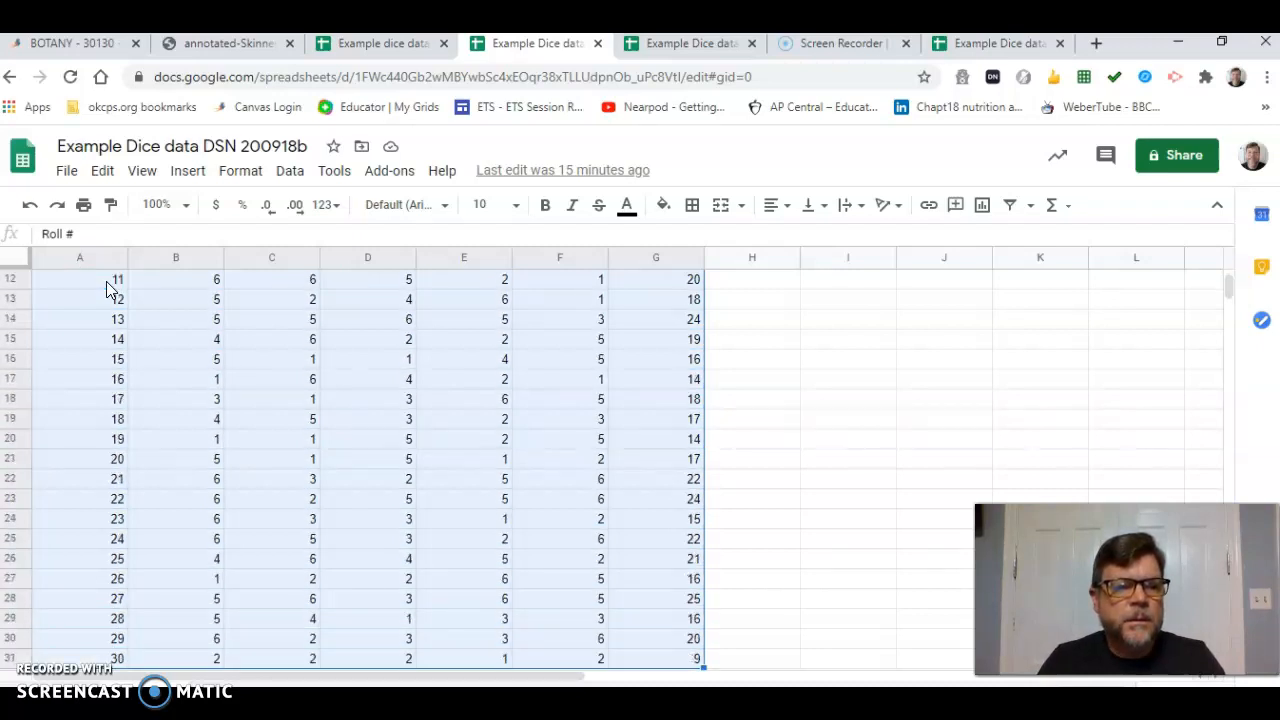
key(shift+Up)
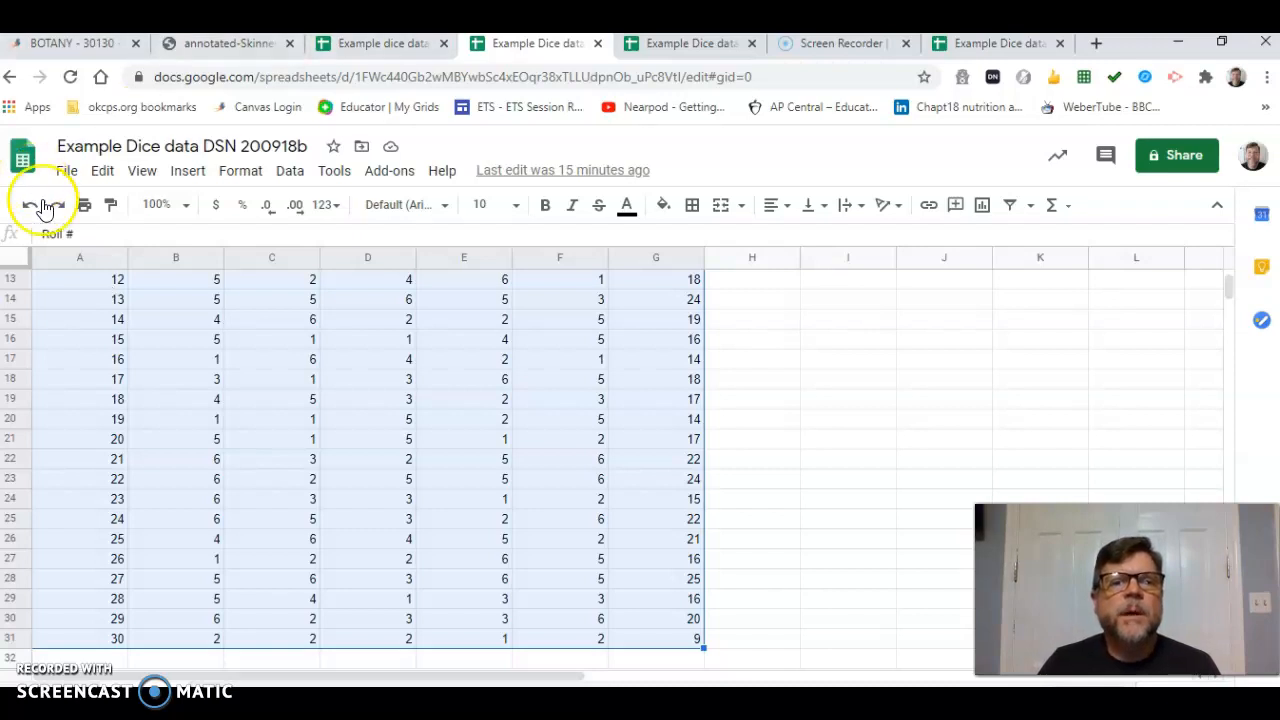
click(289, 173)
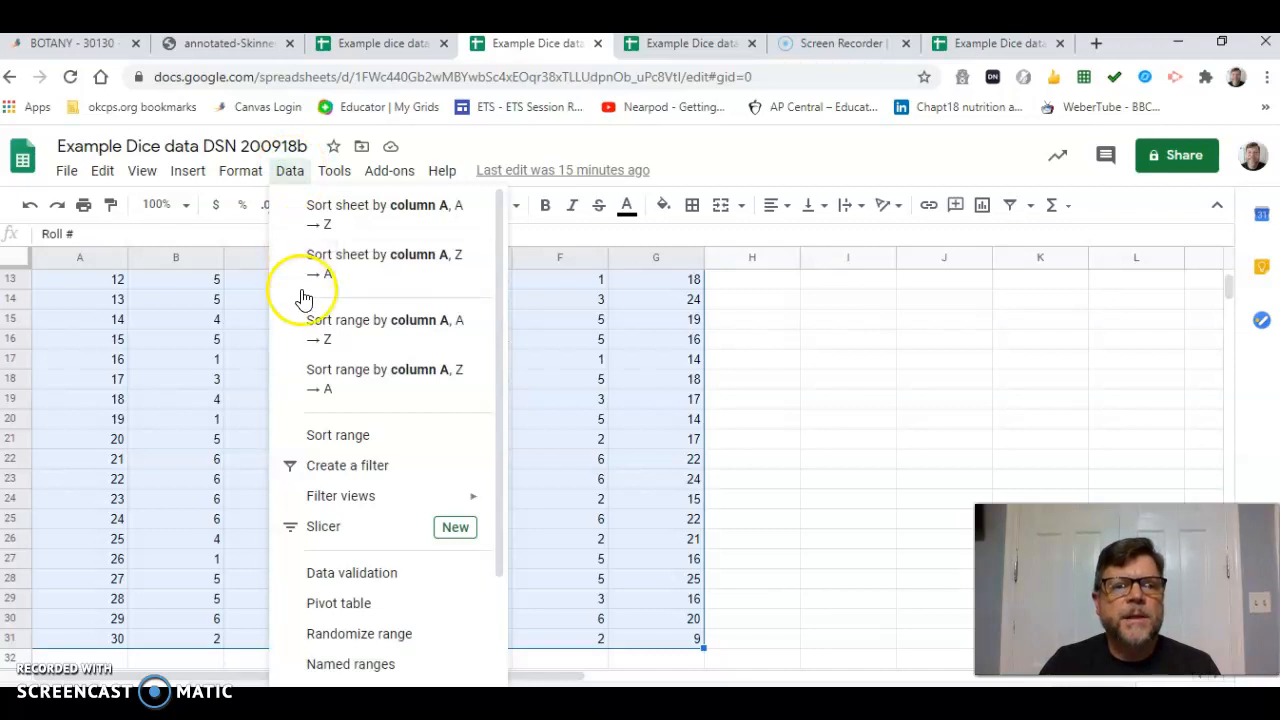
click(354, 438)
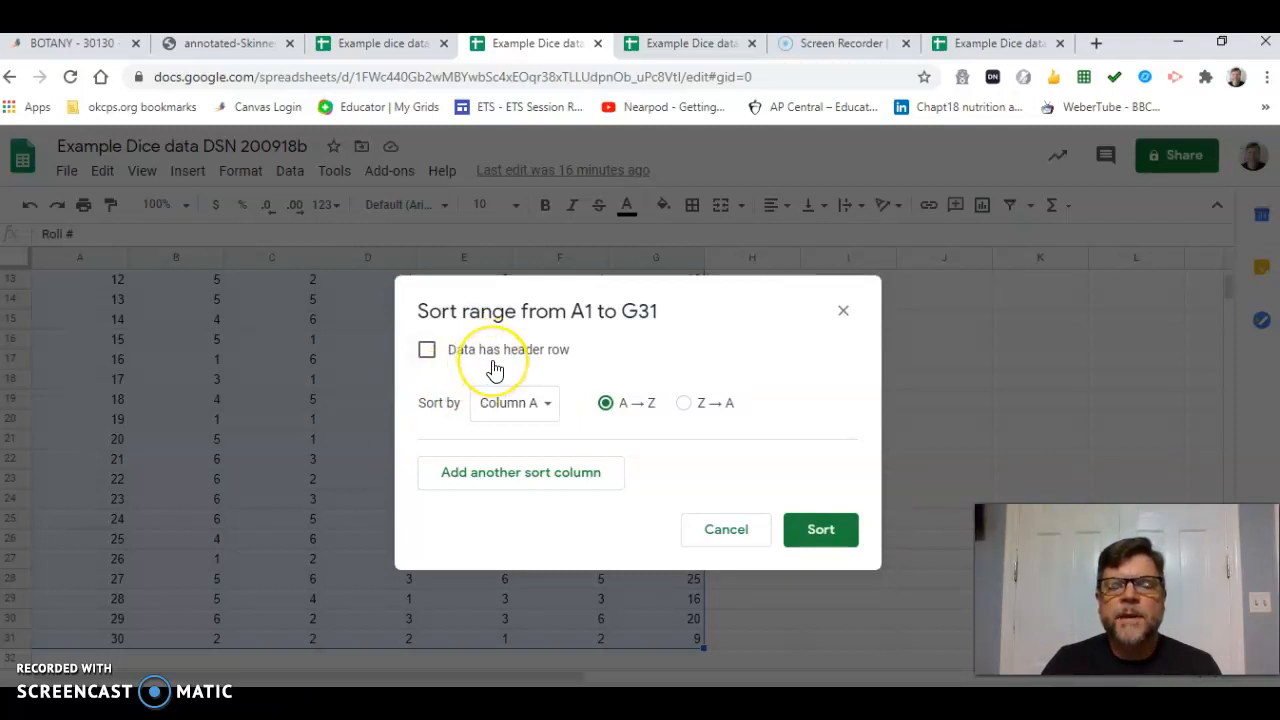
click(426, 352)
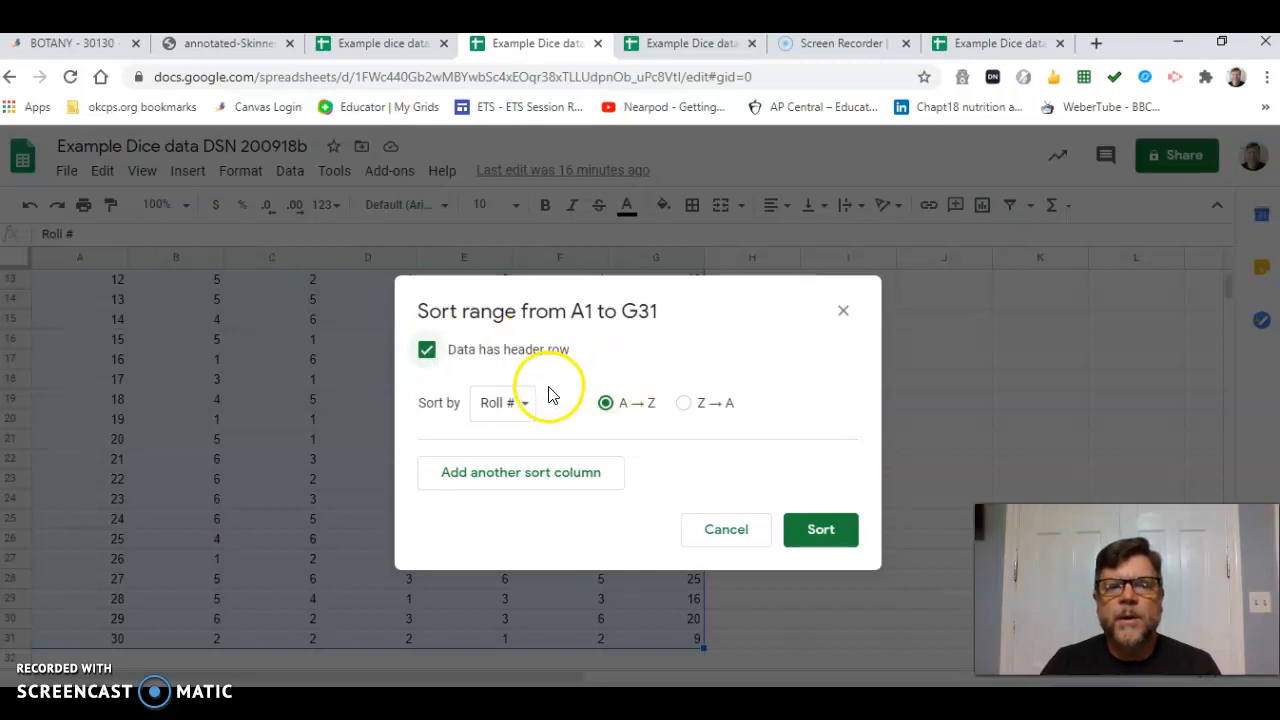
click(526, 410)
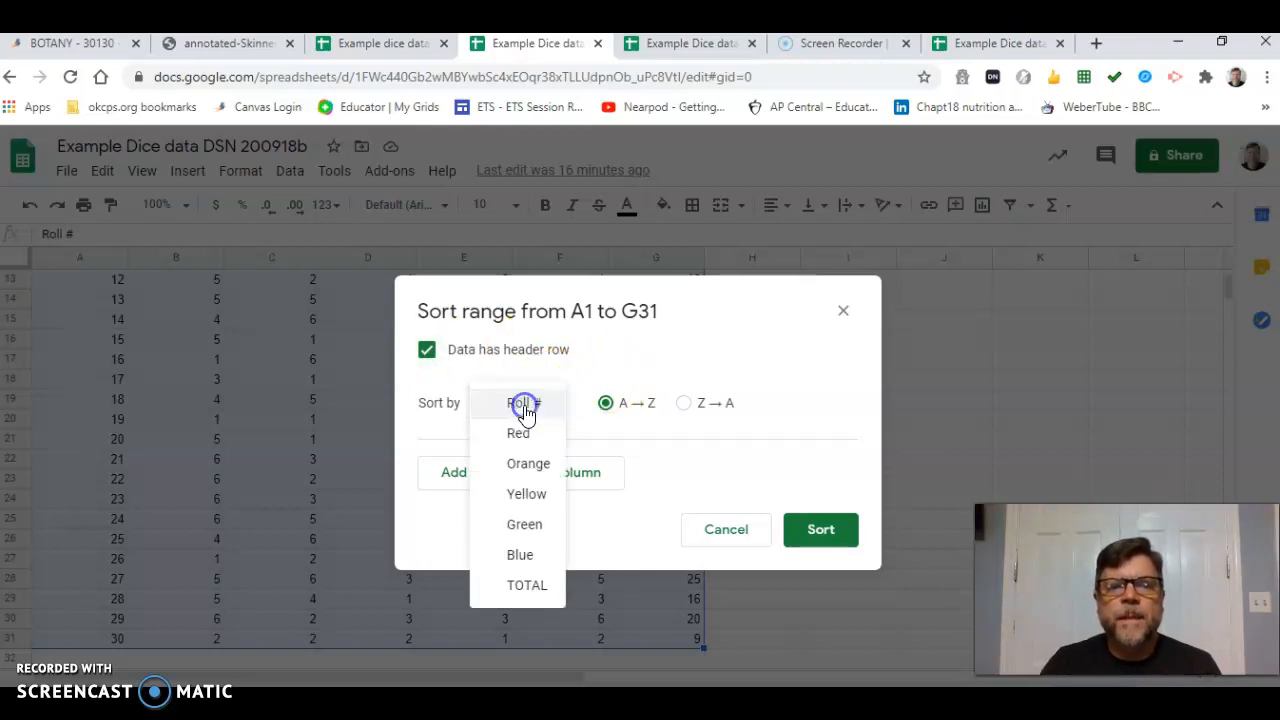
click(524, 596)
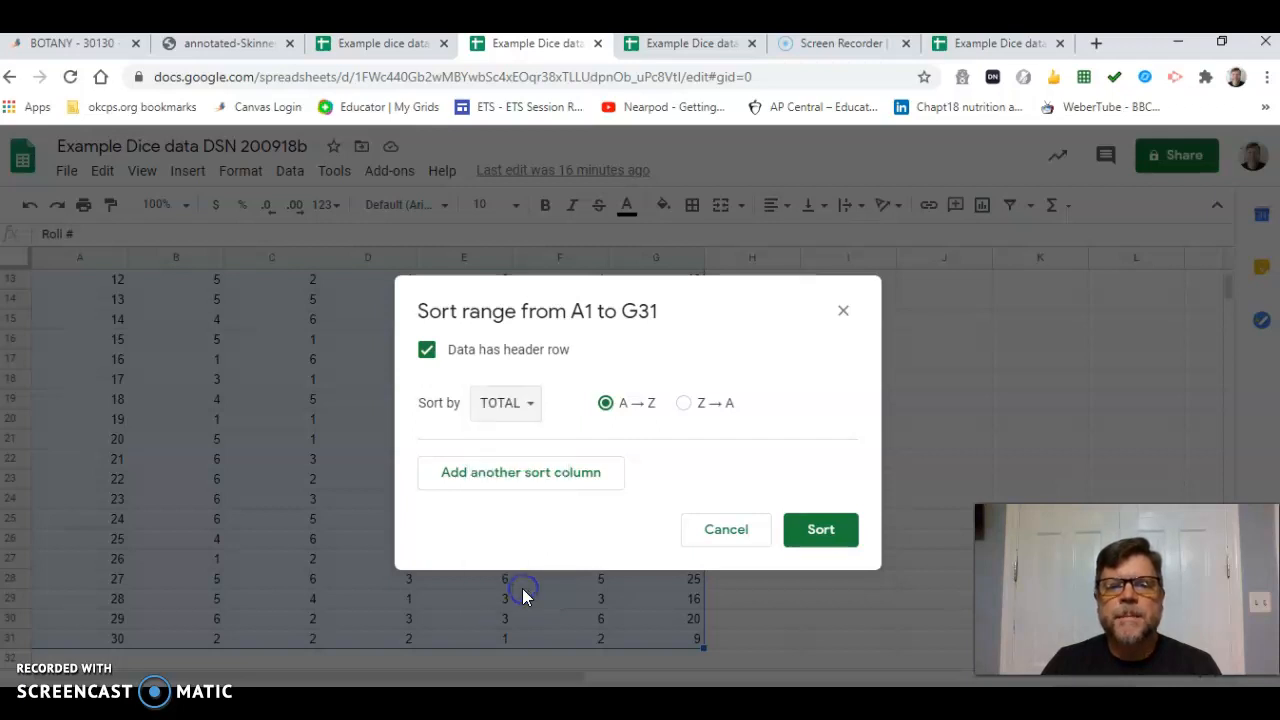
click(822, 532)
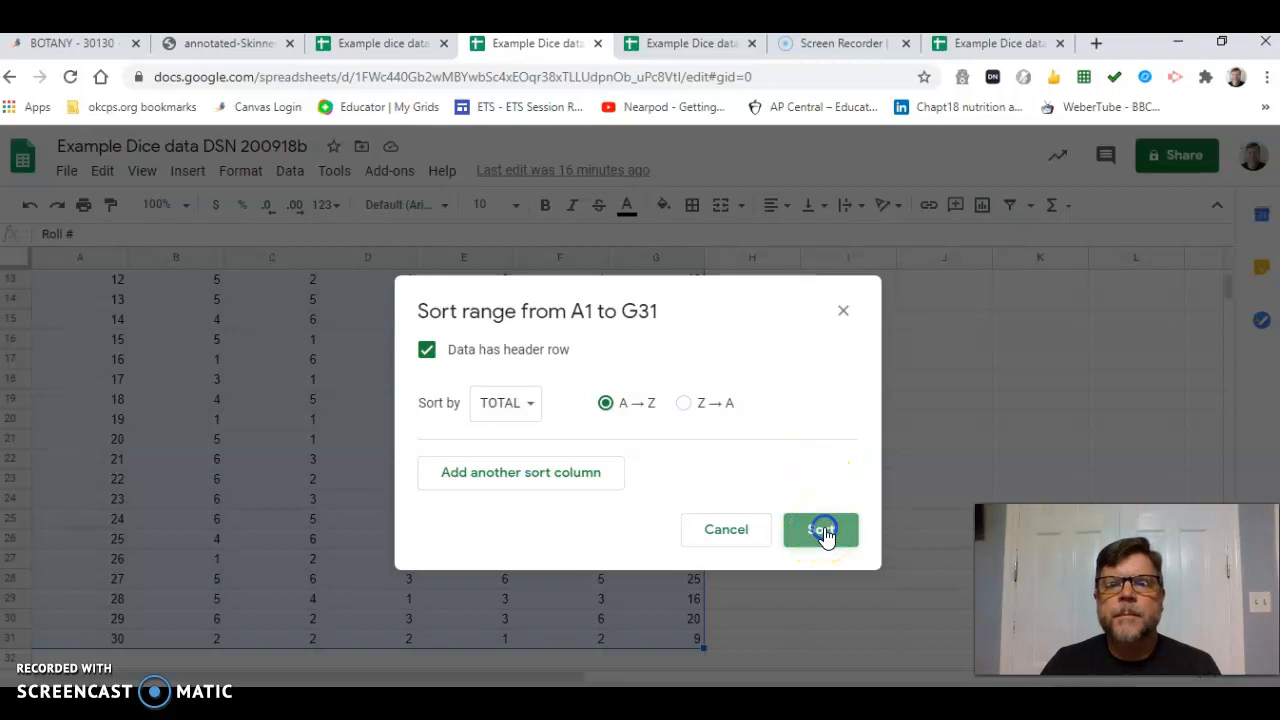
click(808, 452)
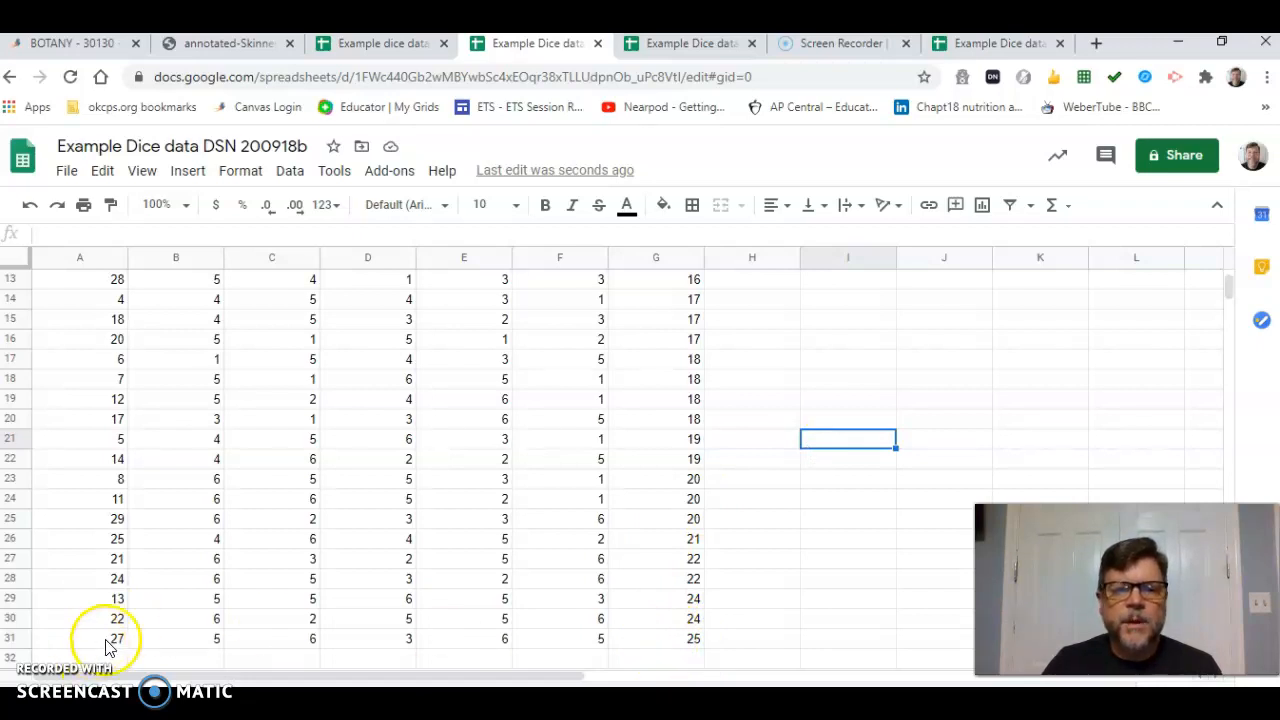
Step: Examine the sorted totals from the end of column G up to the header, and check the roll number of the lowest total
click(666, 620)
key(Up)
key(Up)
key(Up)
key(Up)
key(Up)
key(Up)
key(Up)
key(Up)
key(Up)
key(Up)
key(Up)
key(Up)
key(Up)
key(Up)
key(Up)
key(Up)
key(Up)
key(Up)
key(Up)
key(Up)
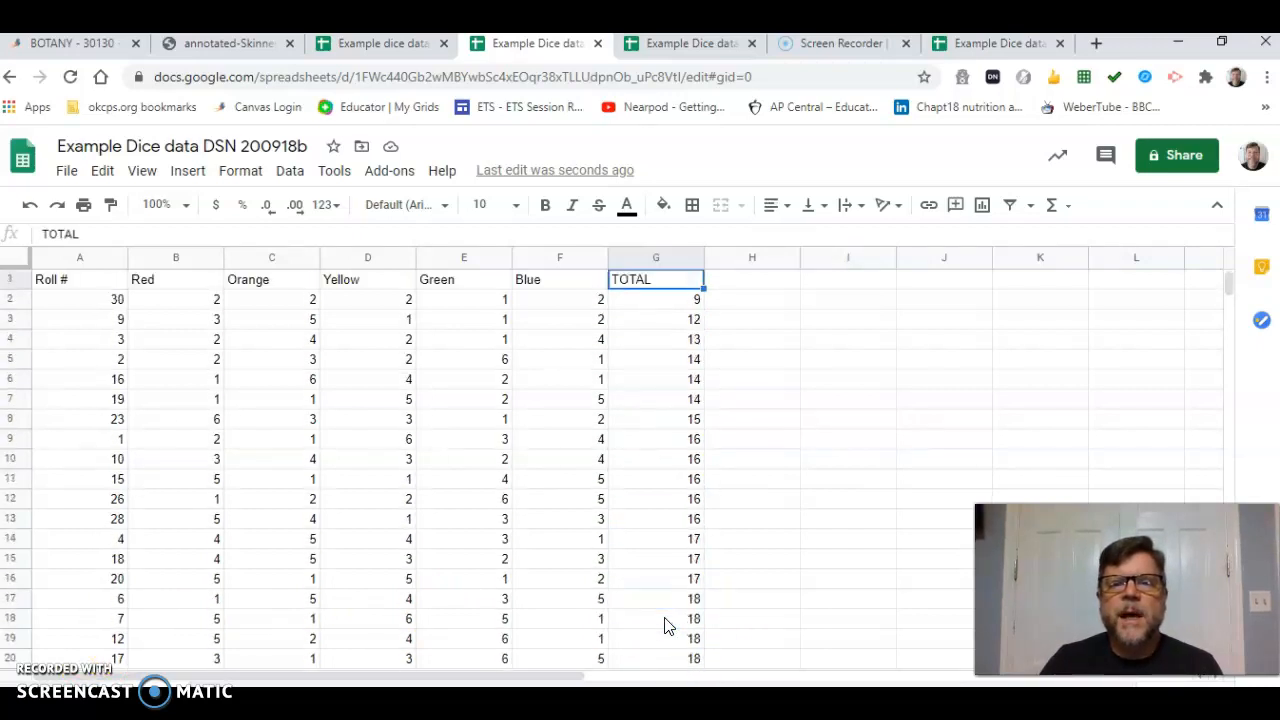
key(Down)
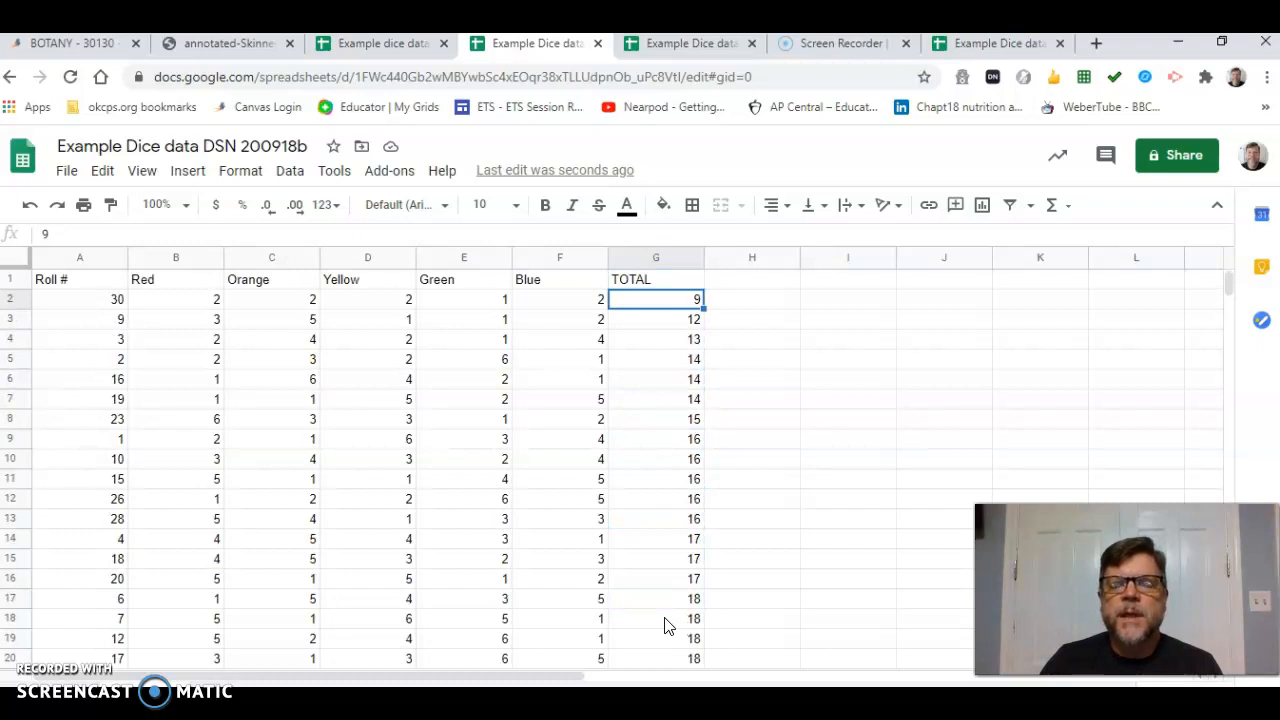
key(Left)
key(Left)
key(Left)
key(Left)
key(Left)
key(Left)
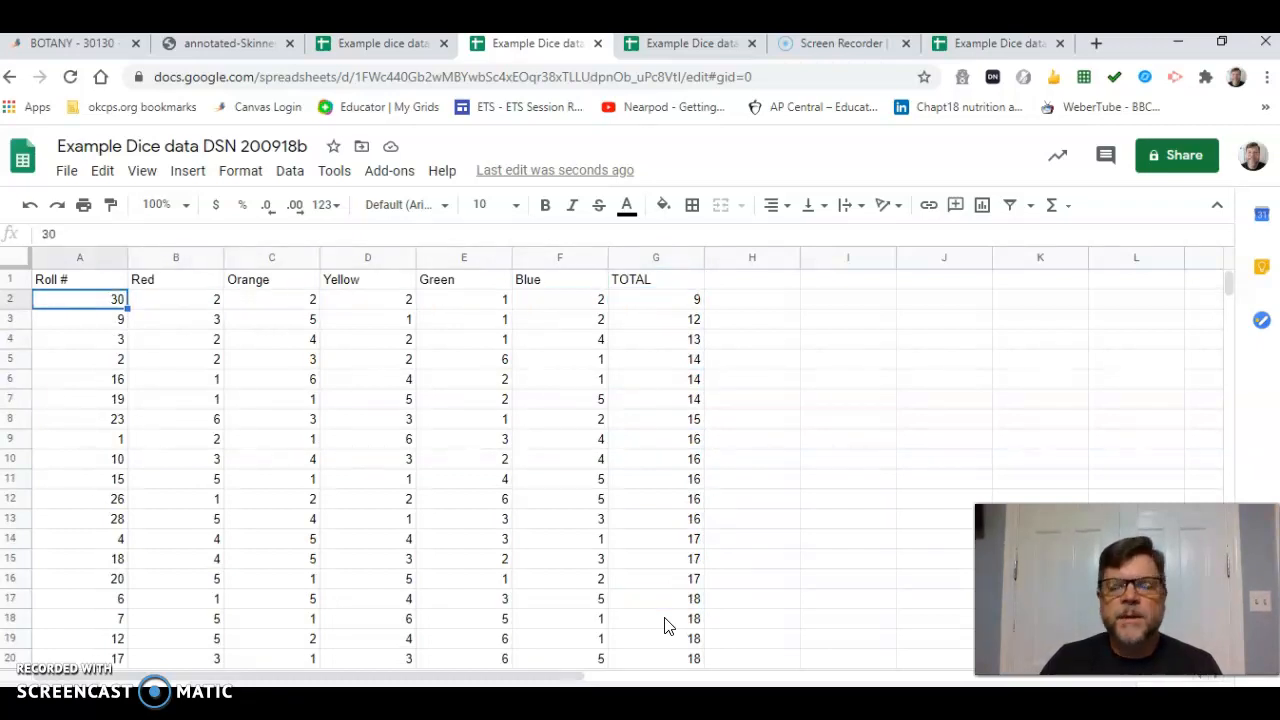
key(Right)
key(Right)
key(Right)
key(Right)
key(Right)
key(Right)
Step: Add the column headers "Value" in cell I1 and "Count (frequency)" in cell J1
key(Right)
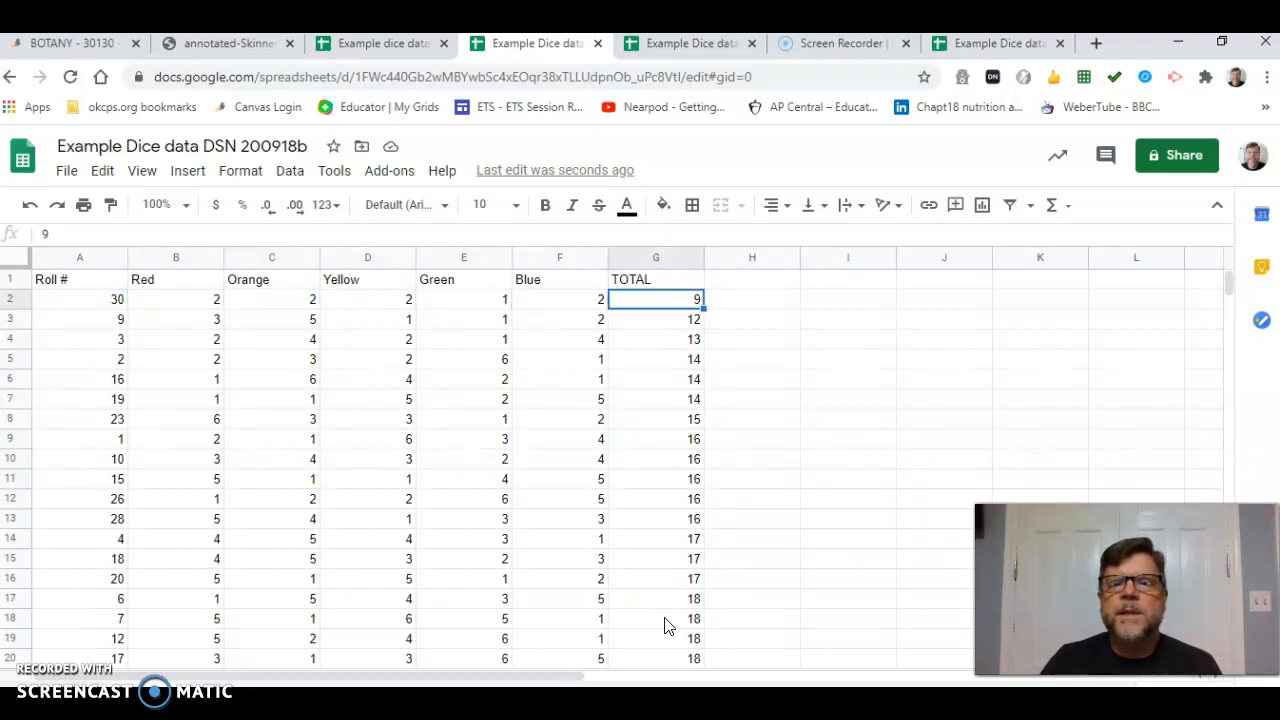
key(Right)
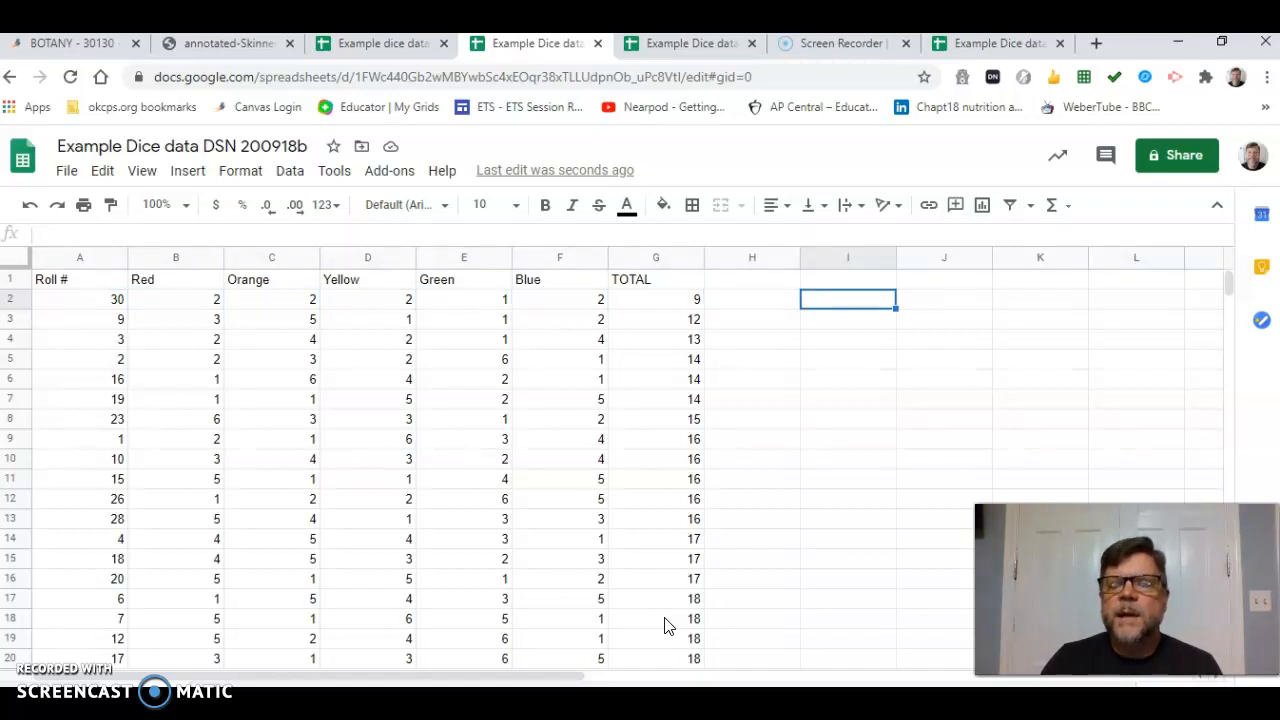
key(Up)
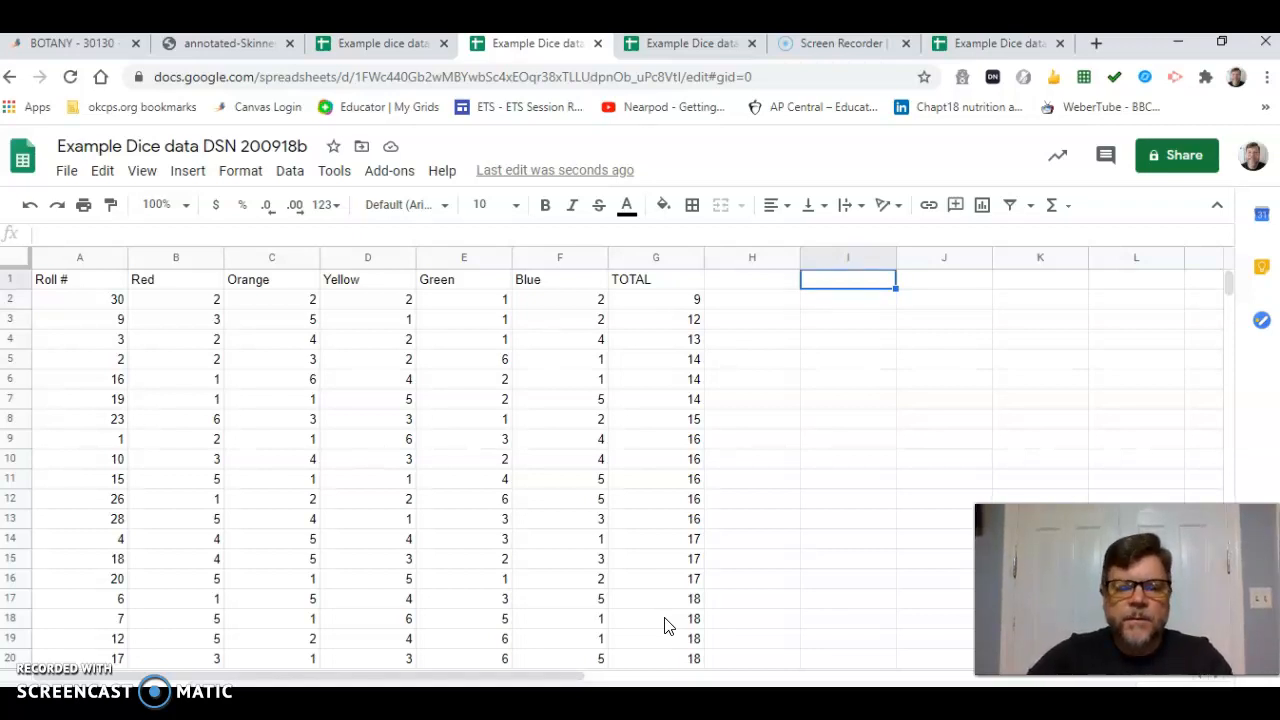
text(Vale)
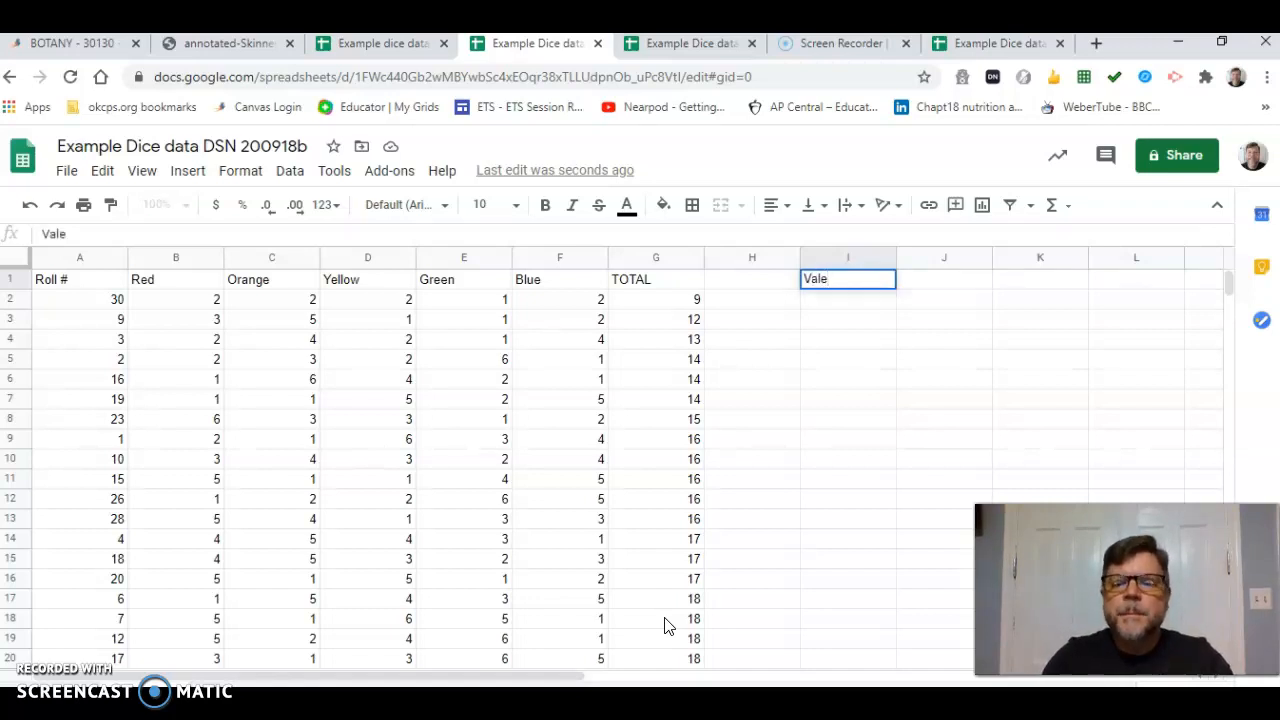
key(BackSpace)
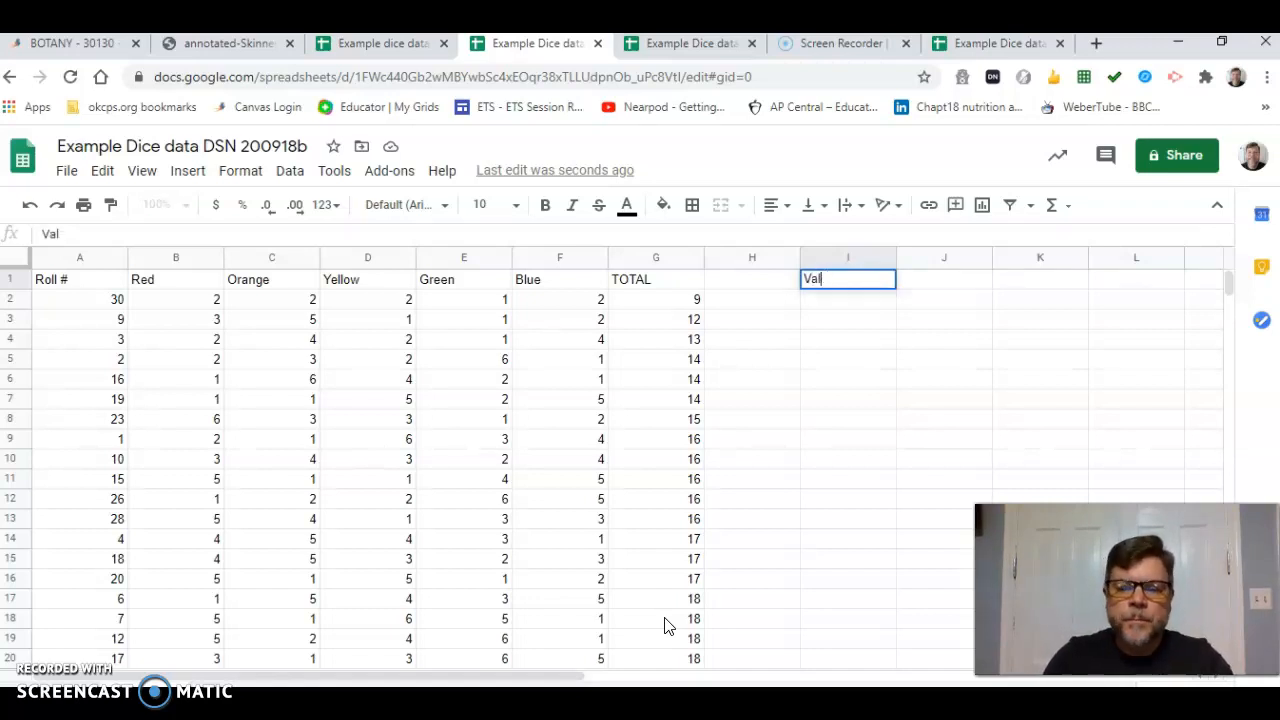
text(ue)
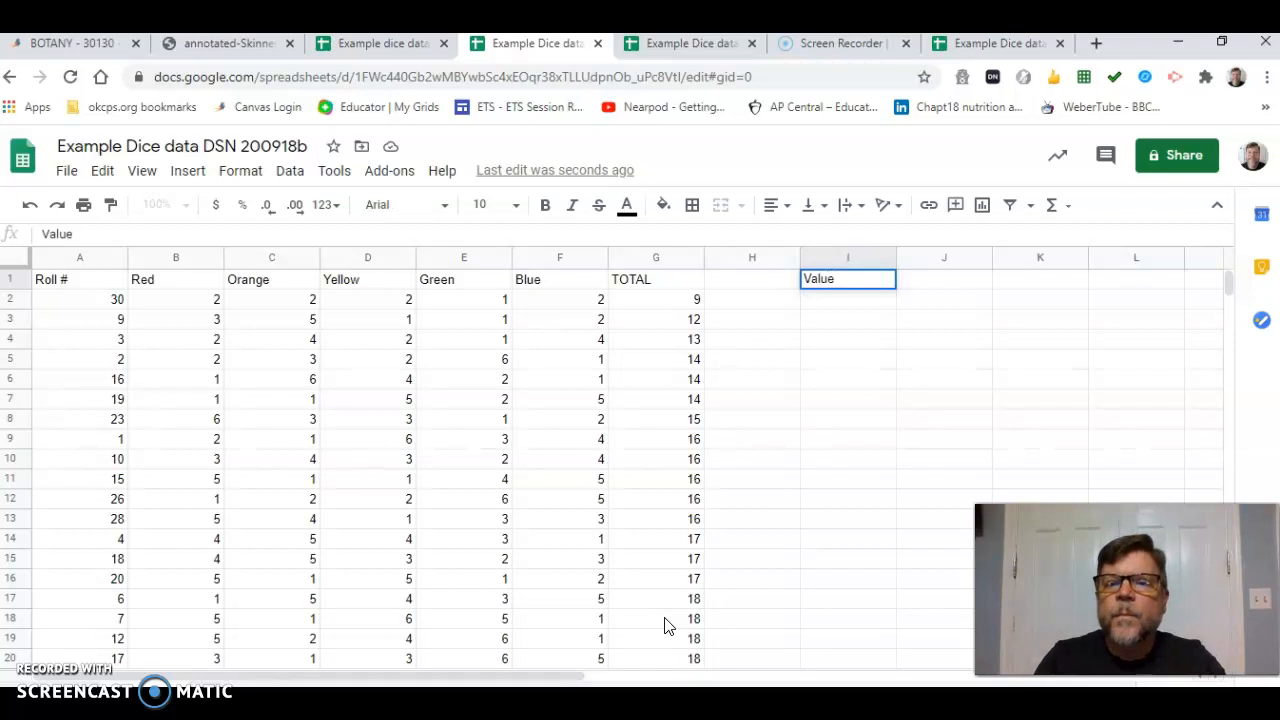
key(Tab)
text(Count (frequenc)
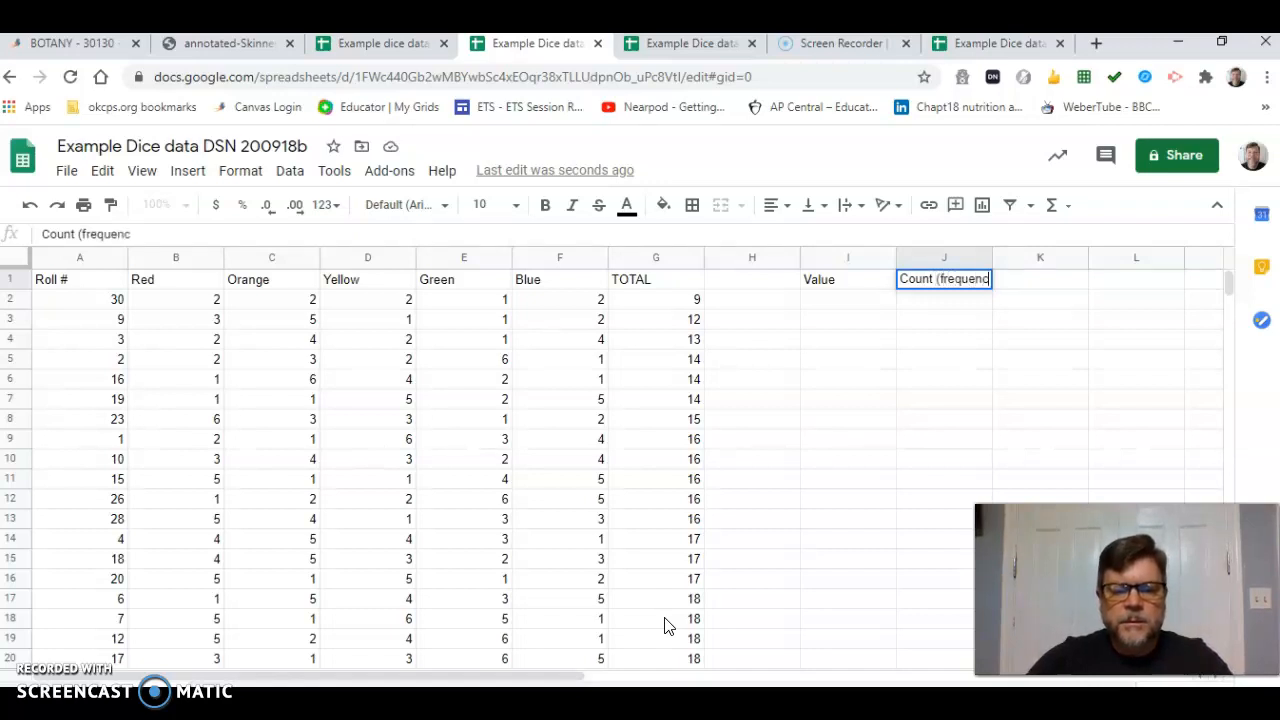
text(y))
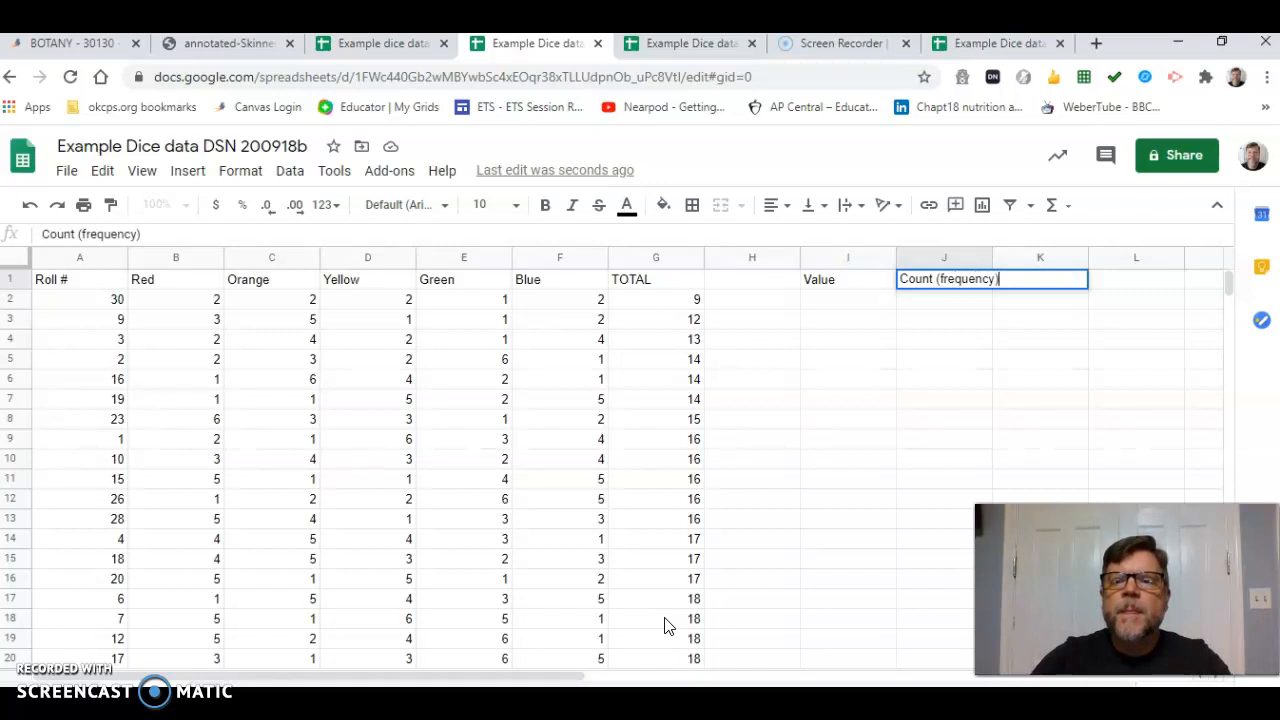
key(Return)
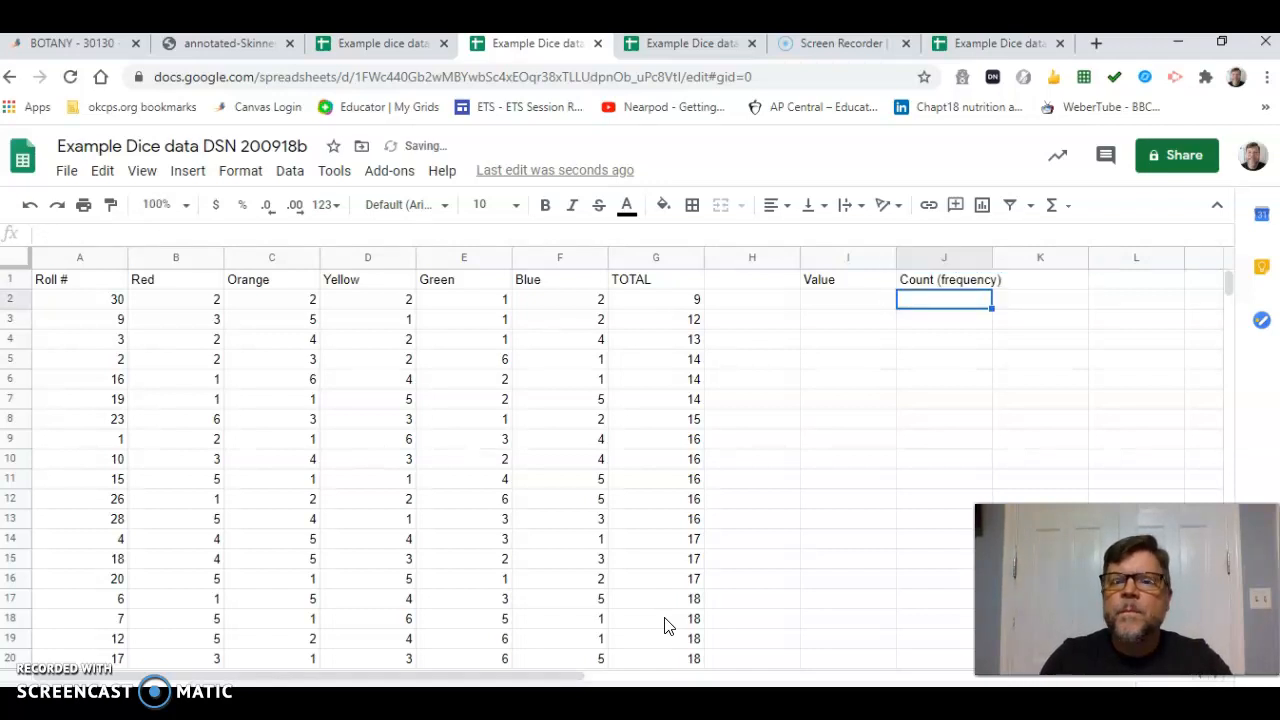
Step: Enter 9, 10 and 11 at the start of the Value column and extend the series down to 25 in cell I18
key(Left)
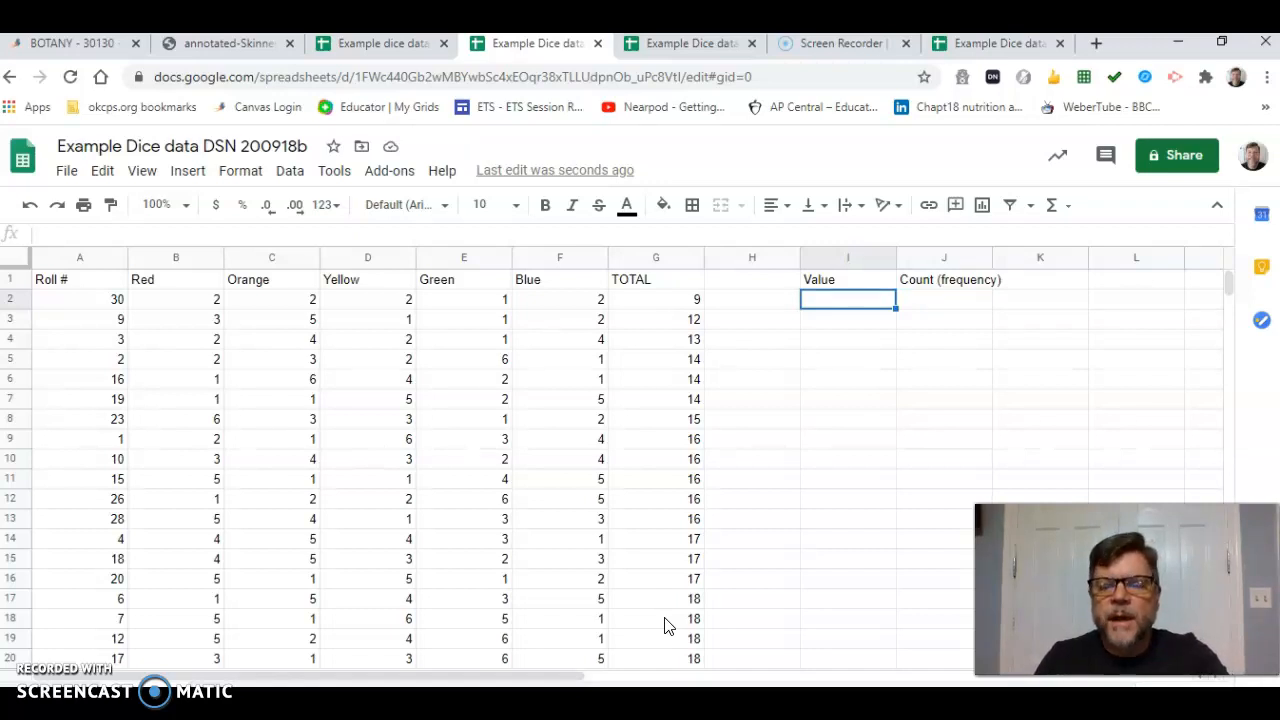
text(9)
key(Return)
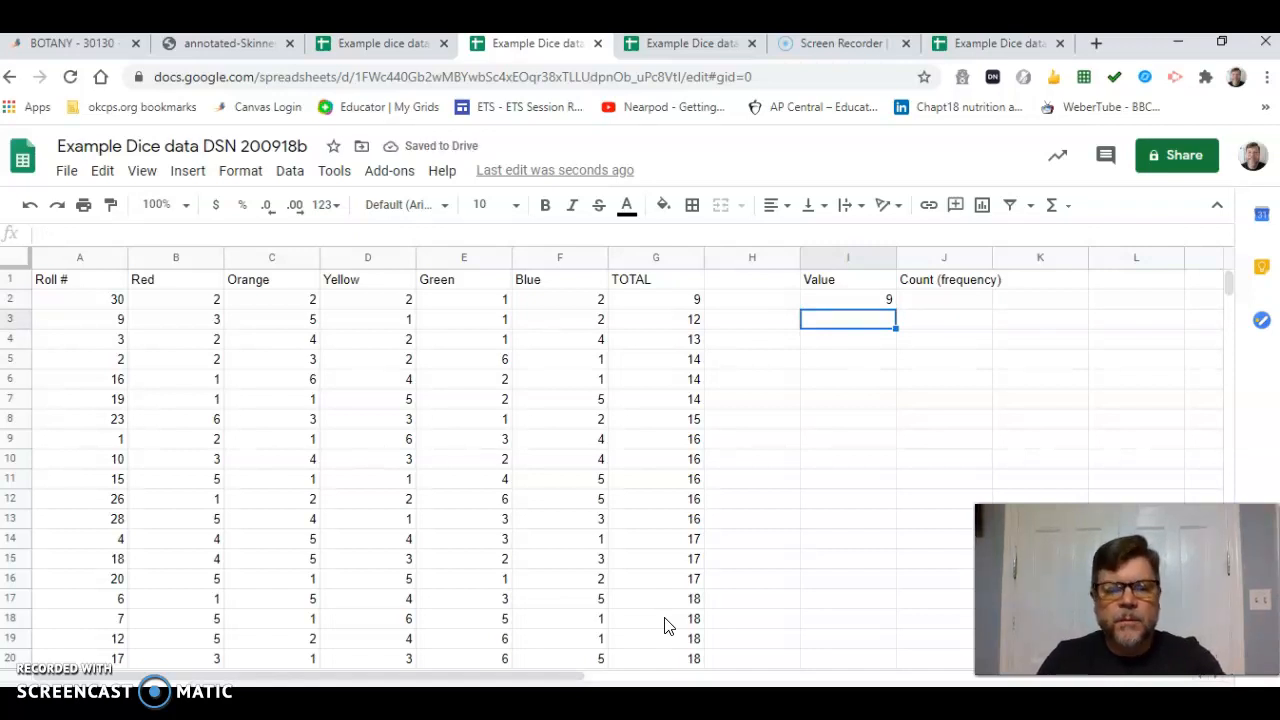
text(10)
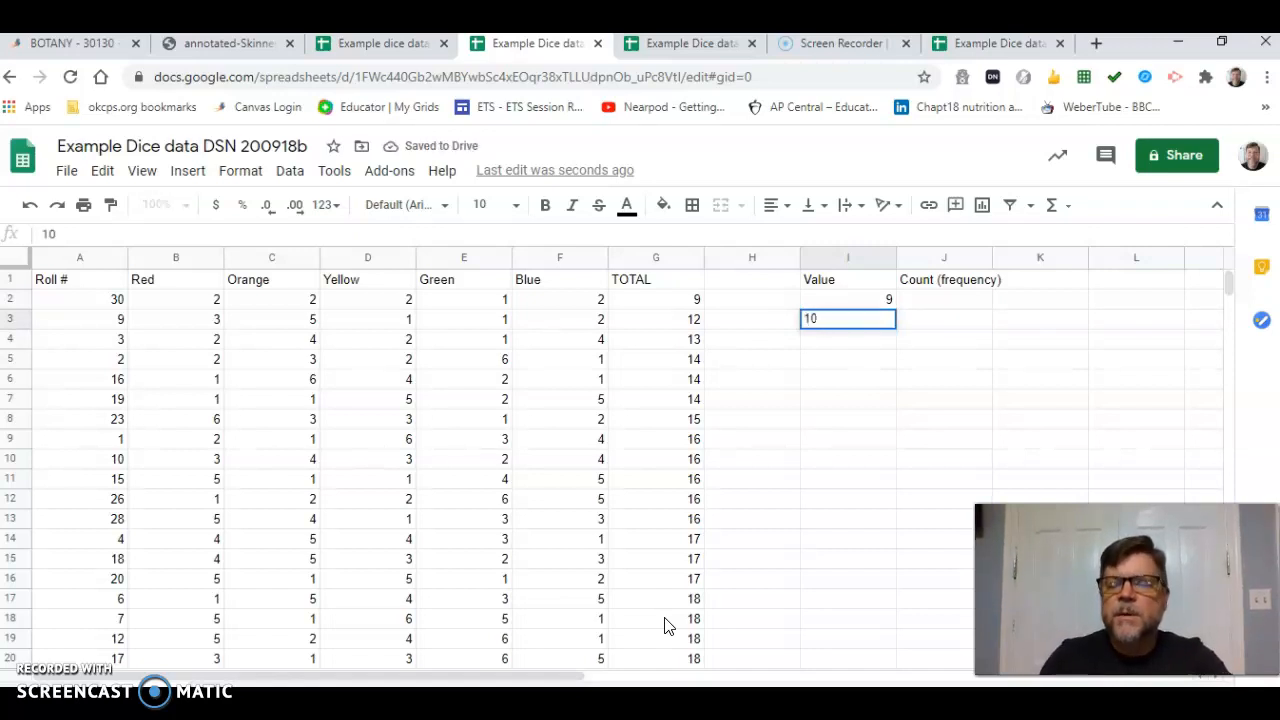
key(Return)
text(11)
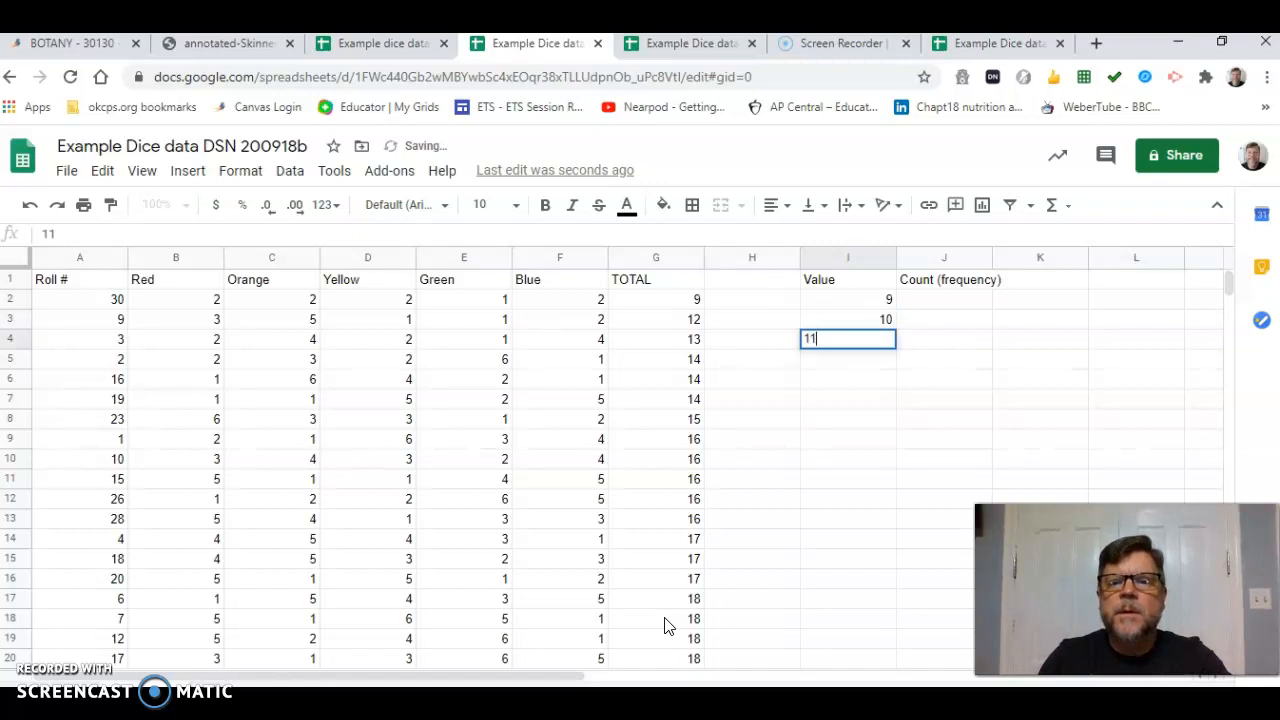
key(shift+Up)
key(shift+Up)
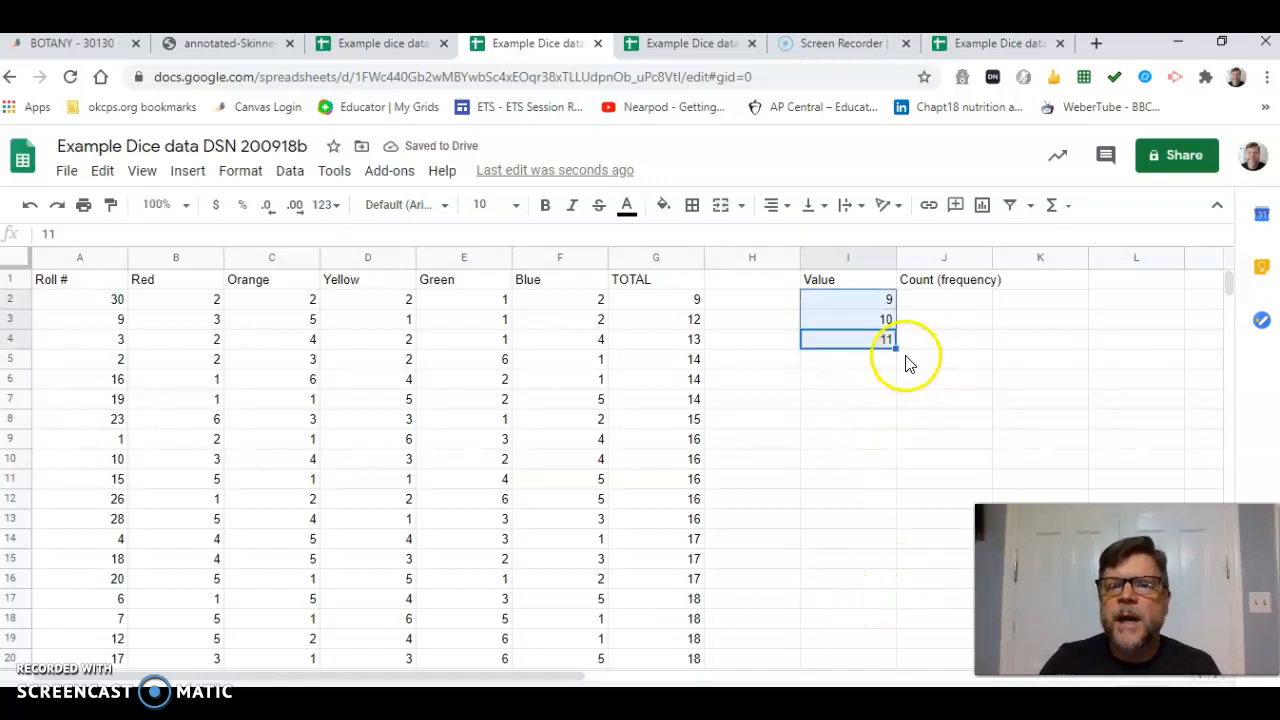
drag(896, 348, 883, 624)
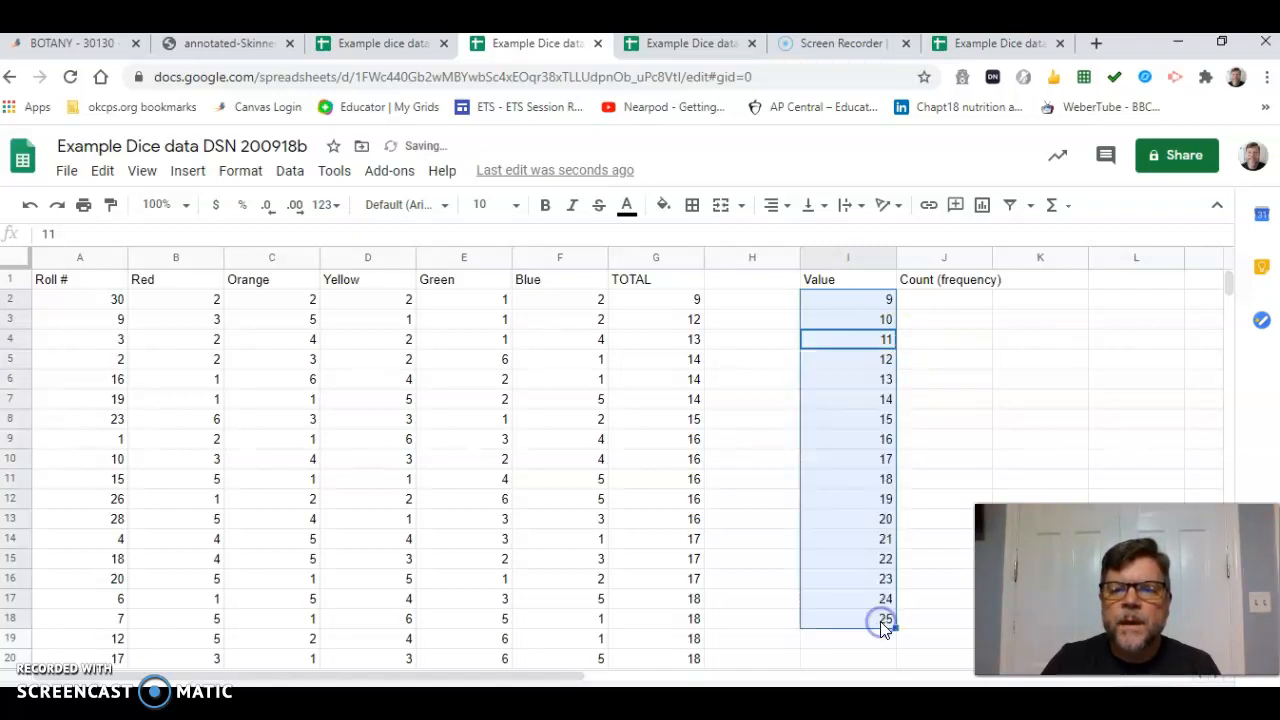
Step: Enter the counts 1, 0, 0, 1 and 1 for values 9 through 13 in cells J2:J6
click(954, 299)
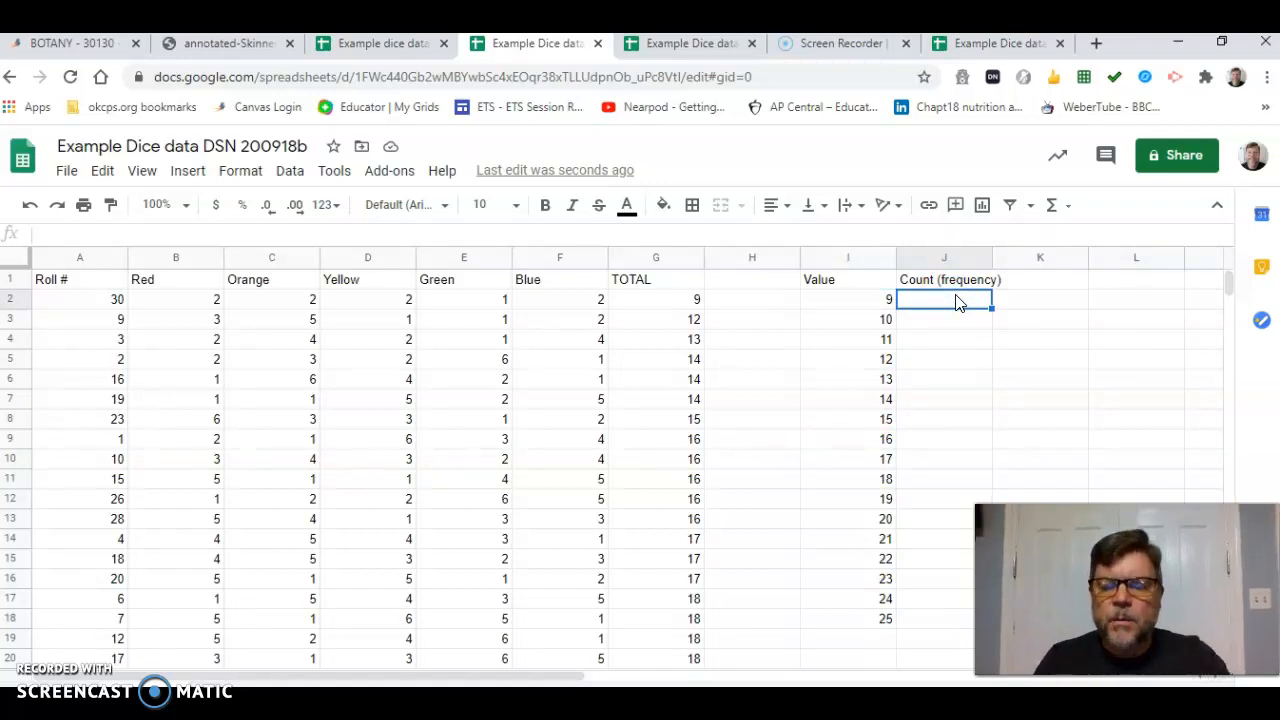
text(1)
key(Return)
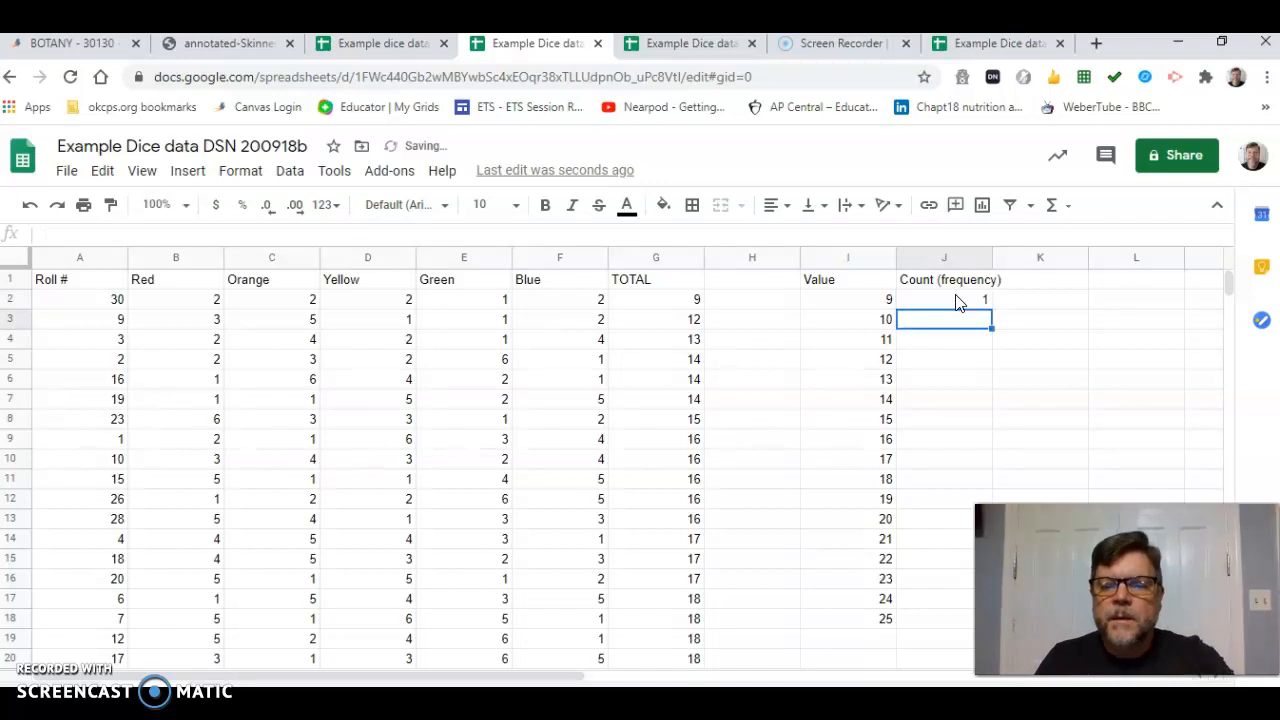
text(0)
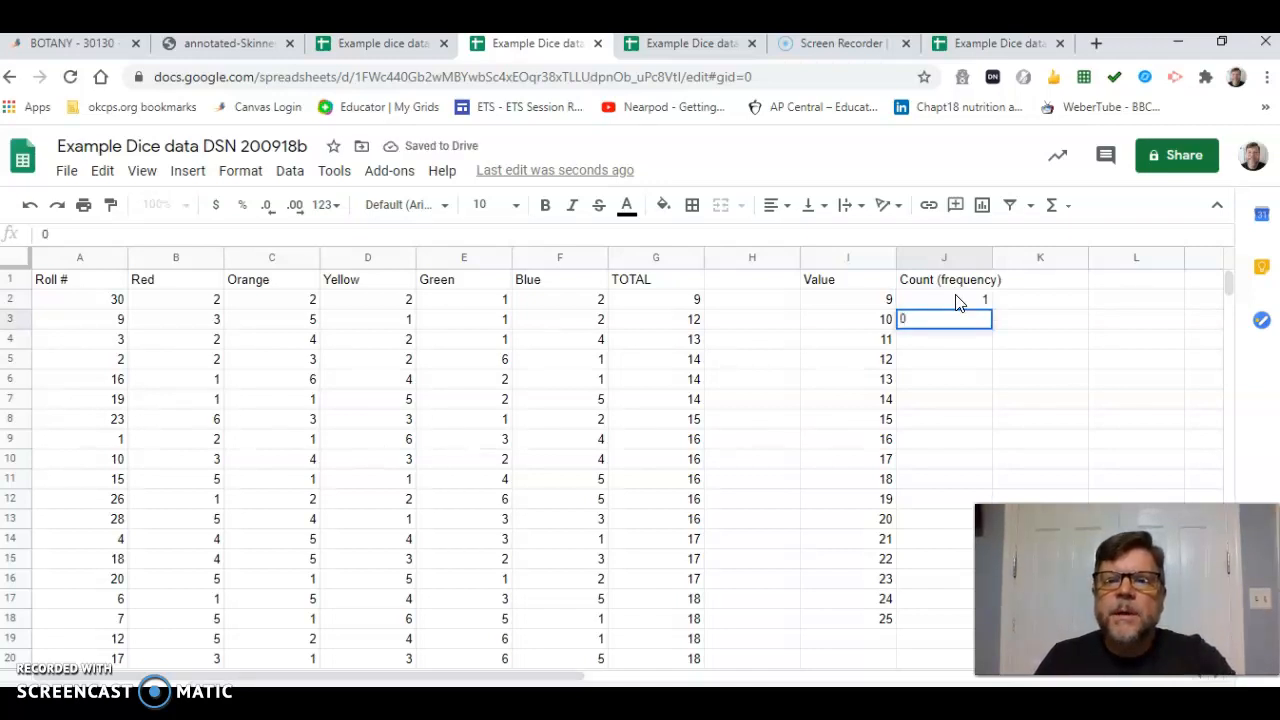
key(Return)
text(0)
key(Return)
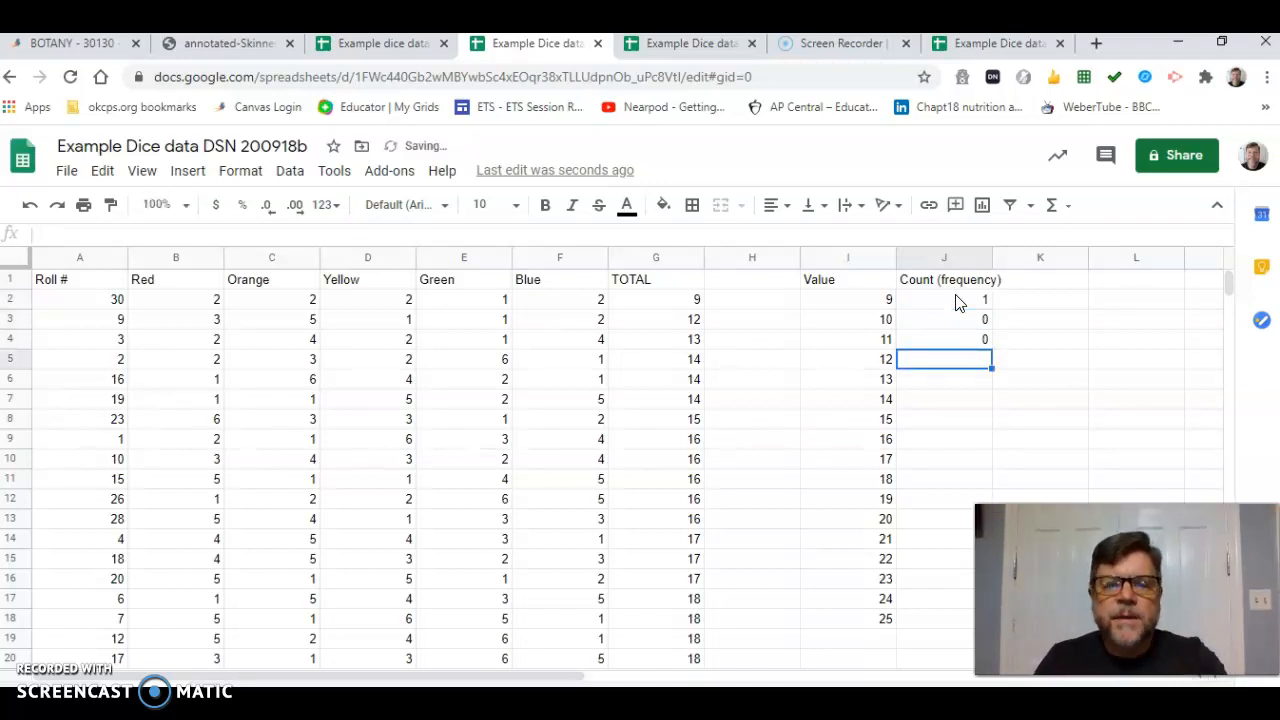
text(1)
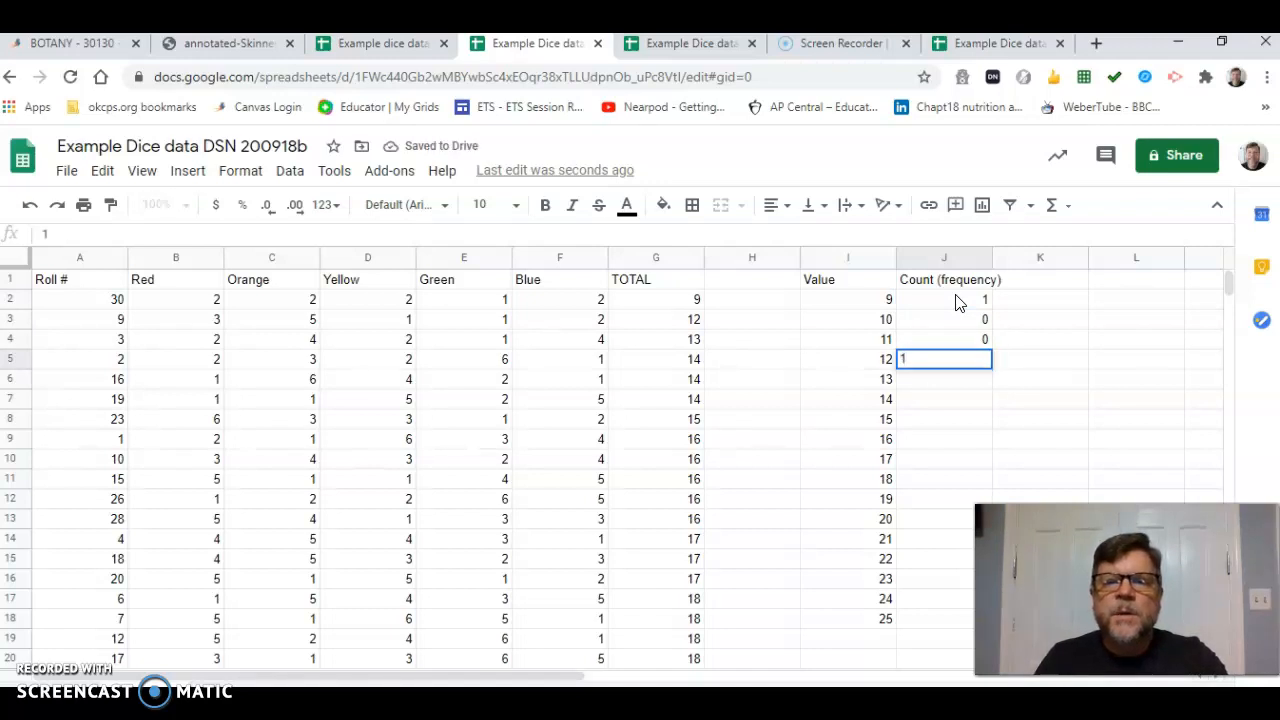
key(Return)
text(1)
key(Return)
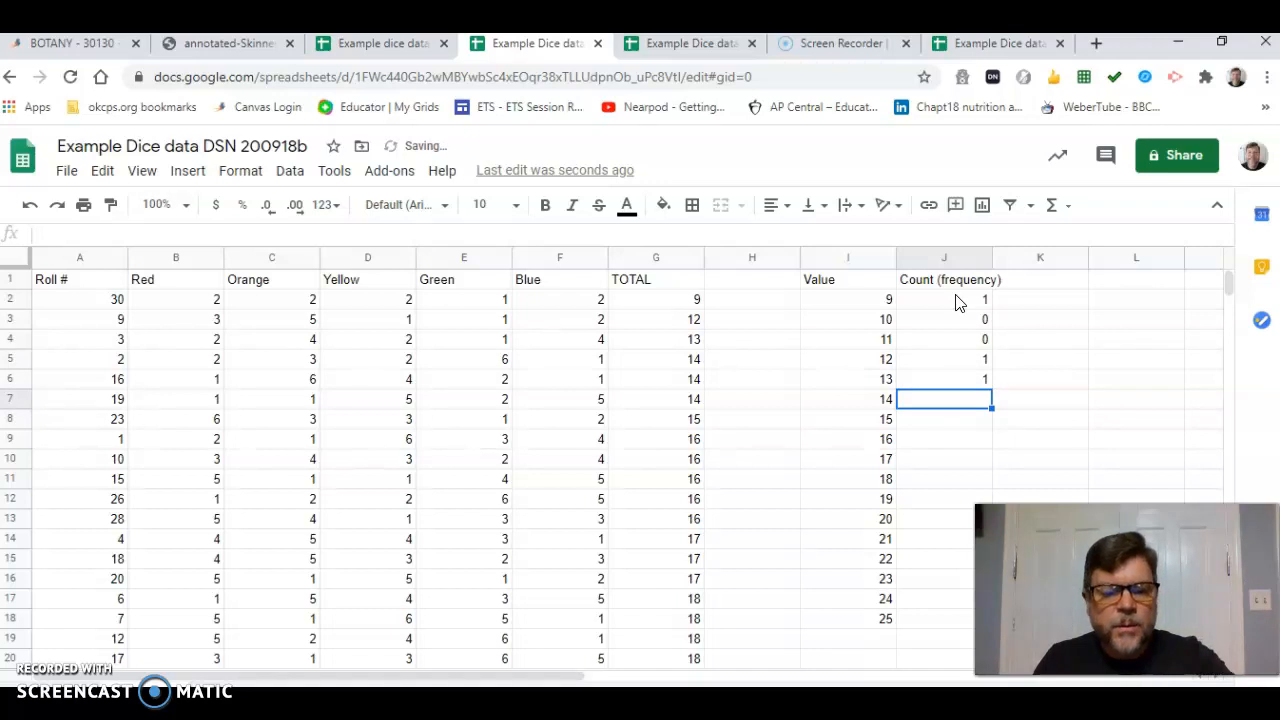
Step: Enter the counts 3, 1, 5 and 3 for values 14 through 17 in cells J7:J10
text(3)
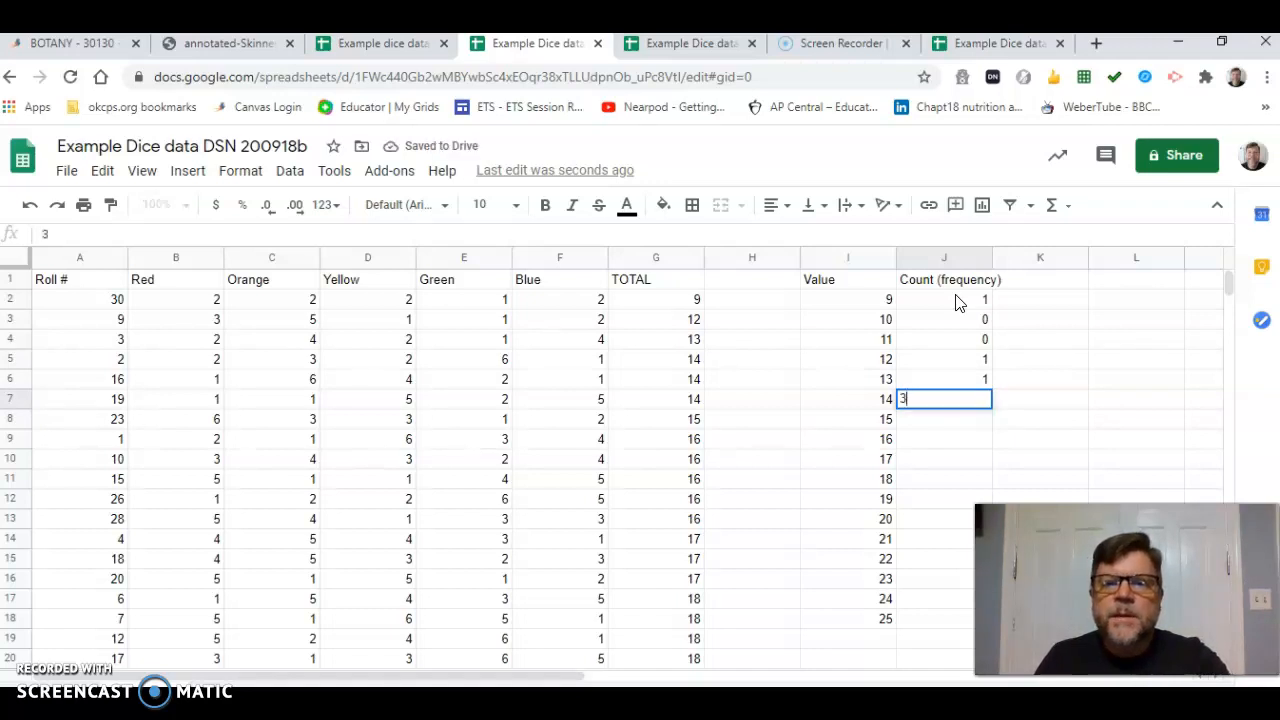
key(Return)
text(1)
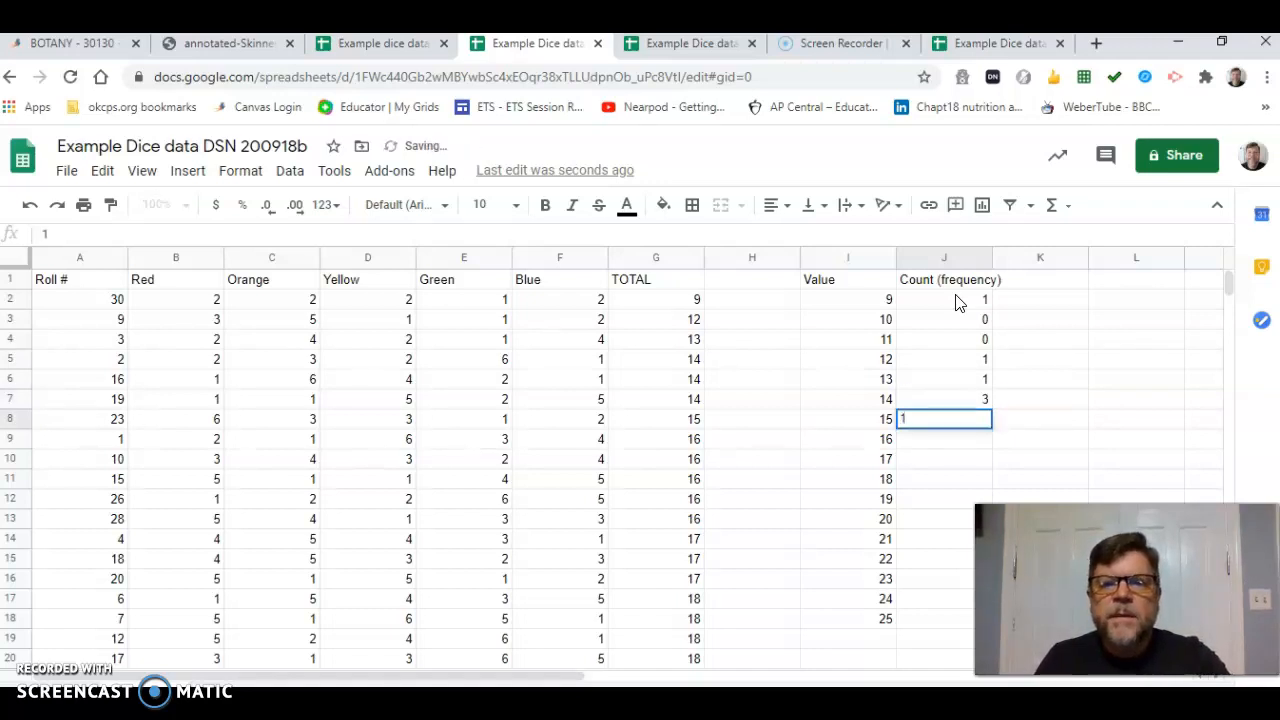
key(Return)
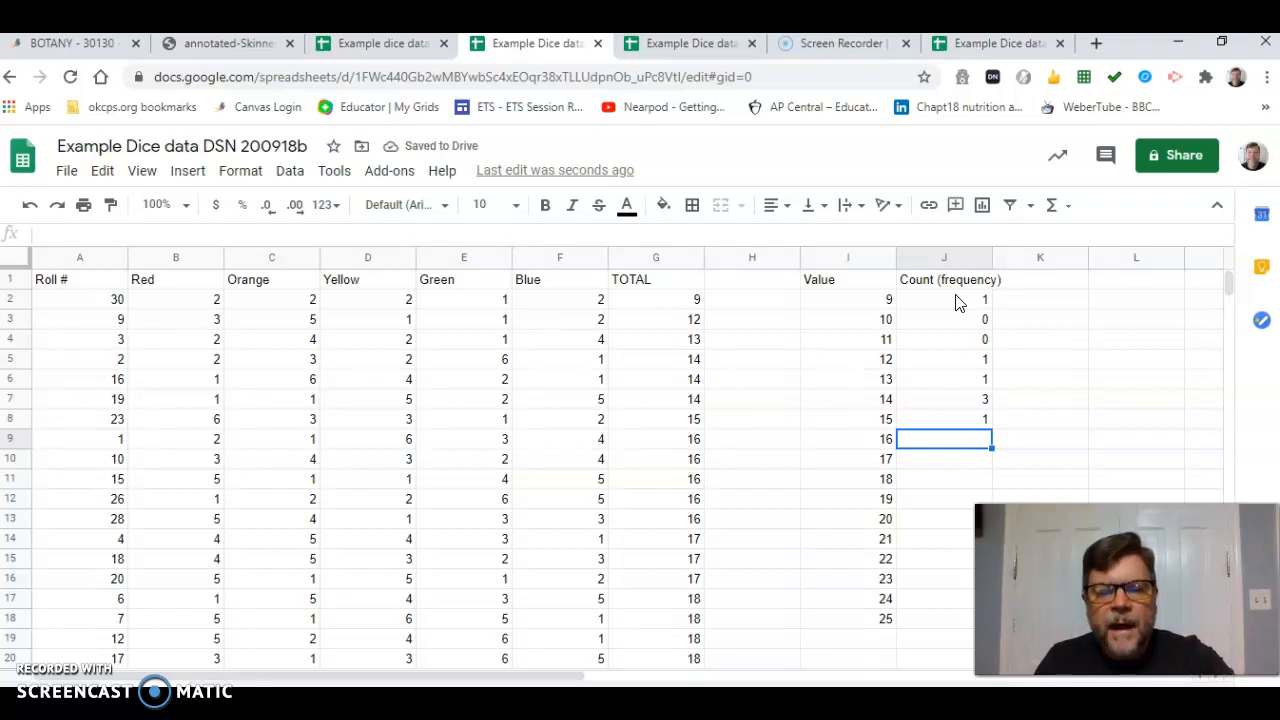
text(5)
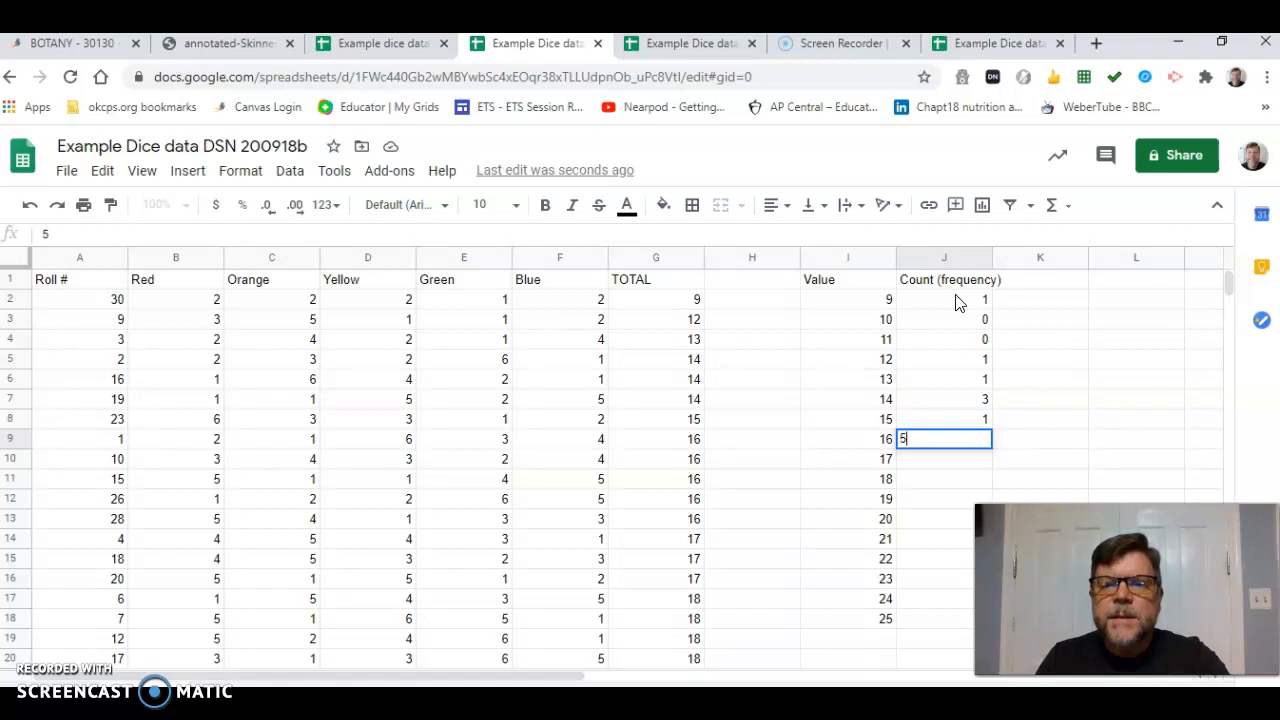
key(Return)
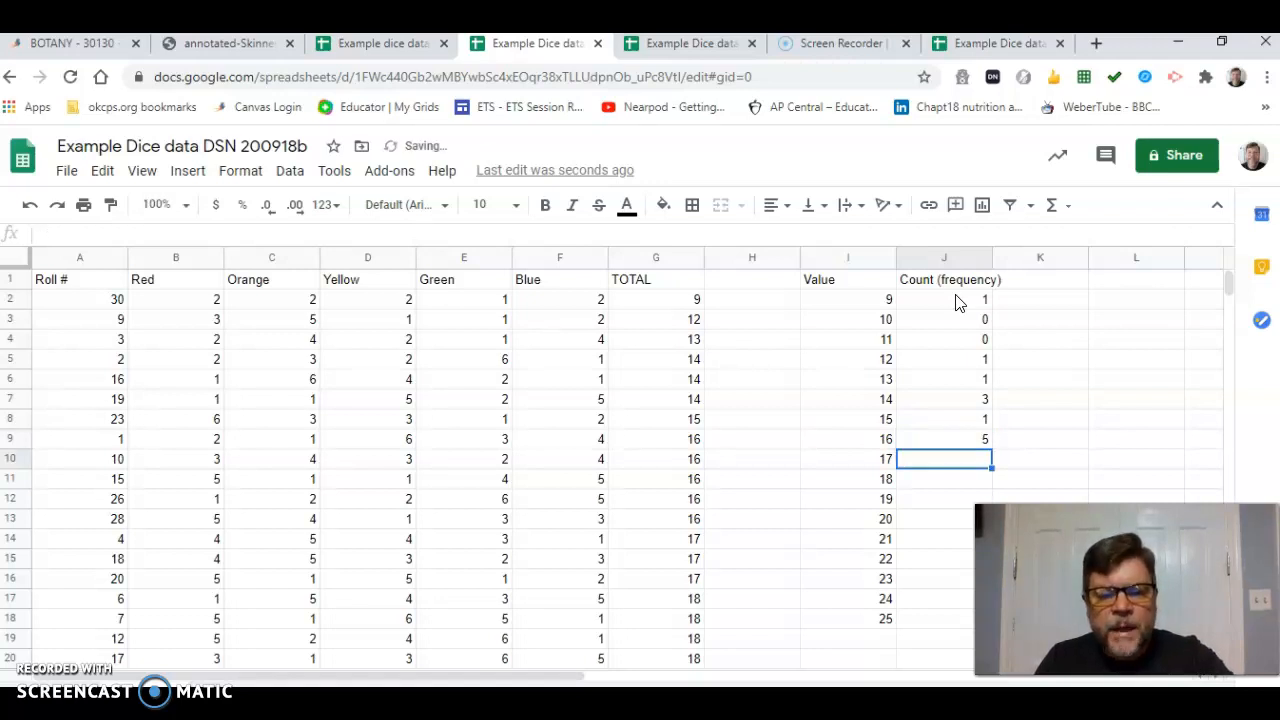
text(3)
key(Return)
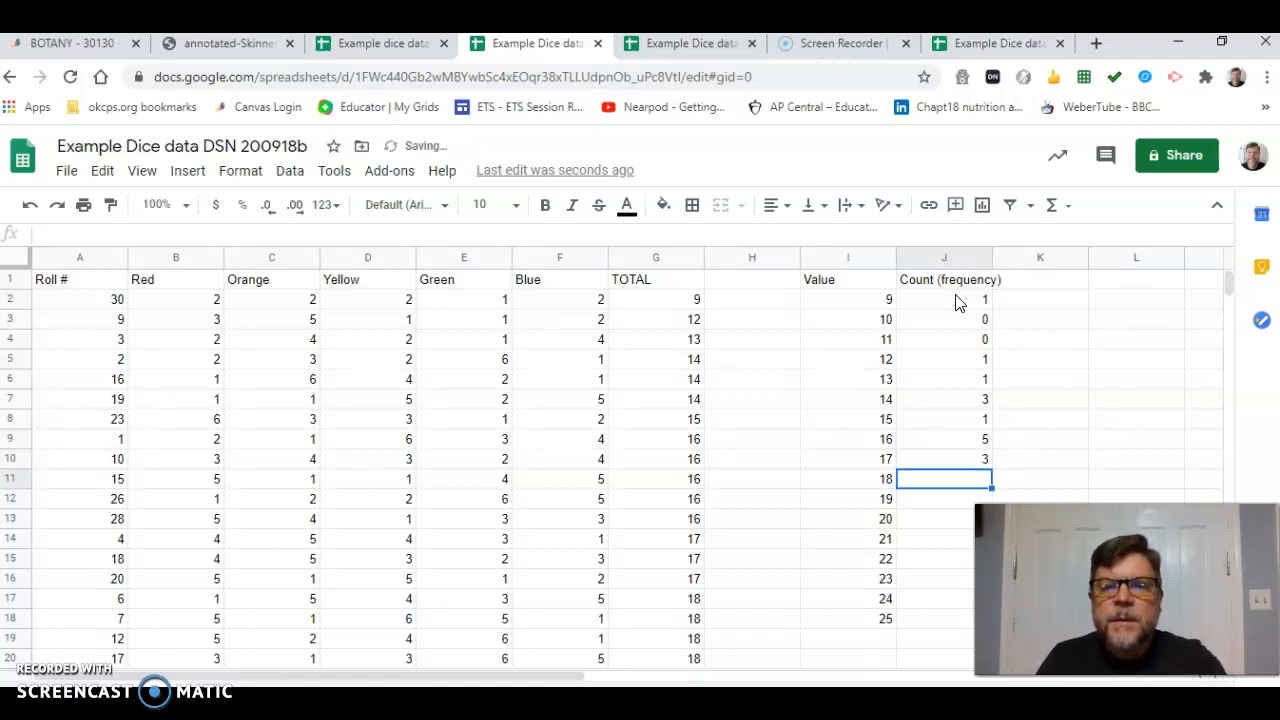
Step: Examine the sorted totals of 18 and above in column G, and return to the count cell for value 18
key(Down)
key(Down)
key(Down)
key(Down)
key(Down)
key(Down)
key(Down)
key(Down)
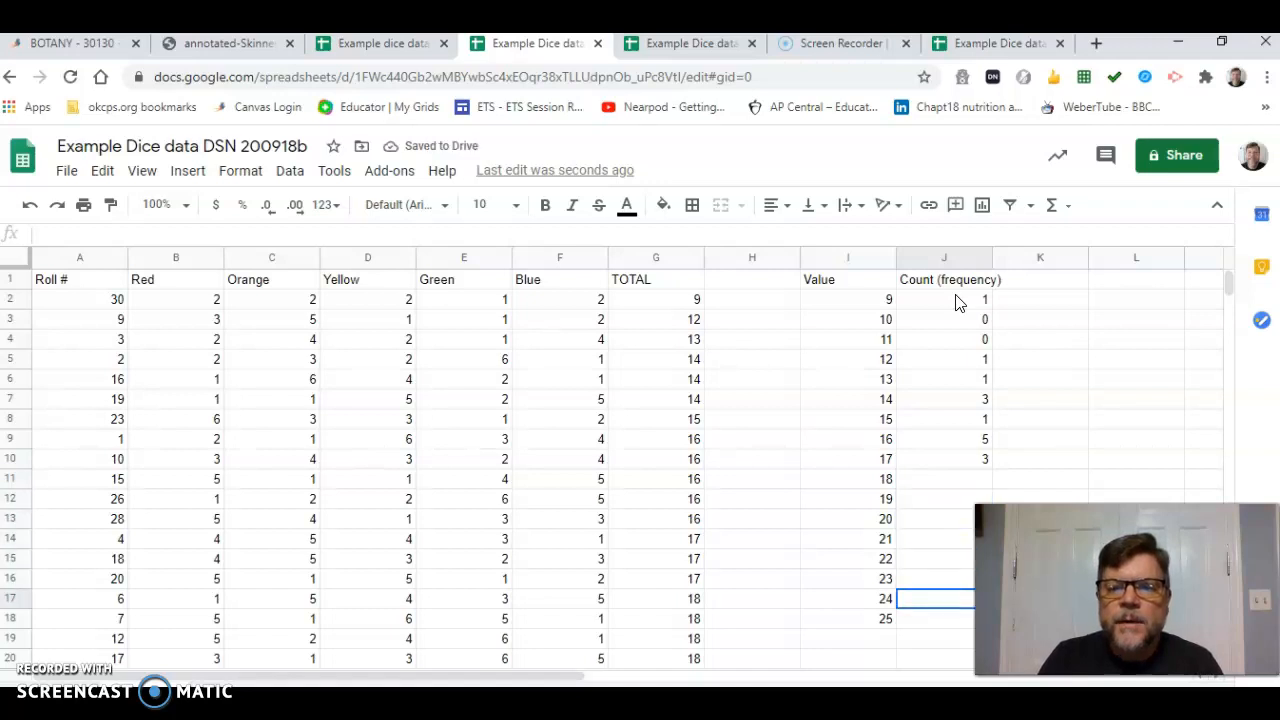
key(Down)
key(Down)
key(Down)
key(Down)
key(Down)
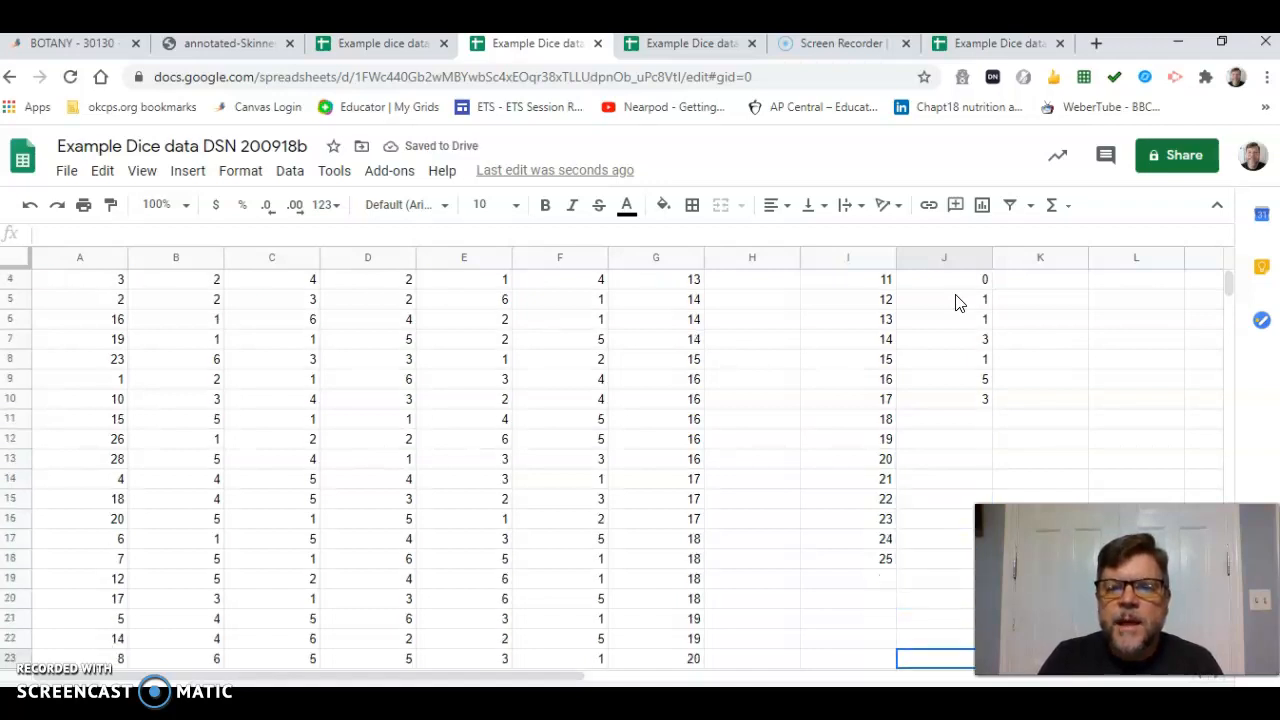
key(Down)
key(Down)
key(Down)
key(Down)
key(Down)
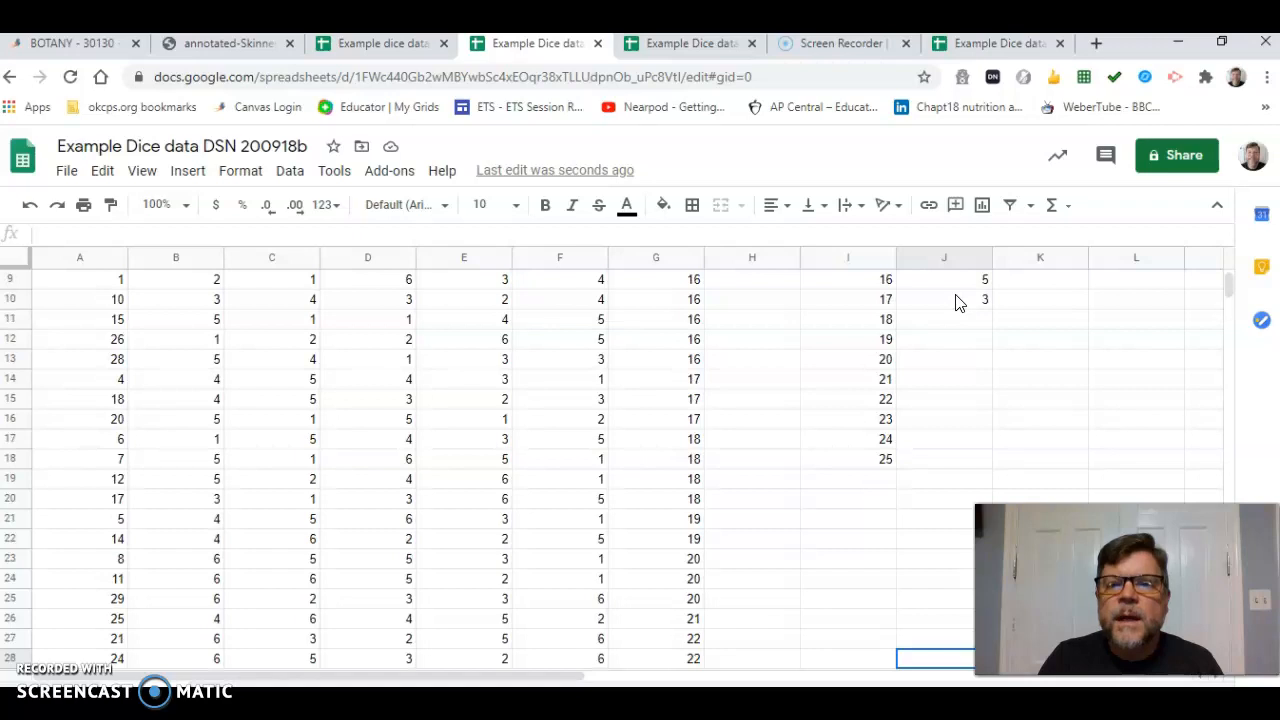
key(Down)
key(Up)
key(Up)
key(Up)
key(Up)
key(Up)
key(Up)
key(Up)
key(Up)
key(Up)
key(Up)
key(Up)
key(Up)
key(Up)
key(Up)
key(Up)
key(Up)
key(Up)
key(Up)
key(Up)
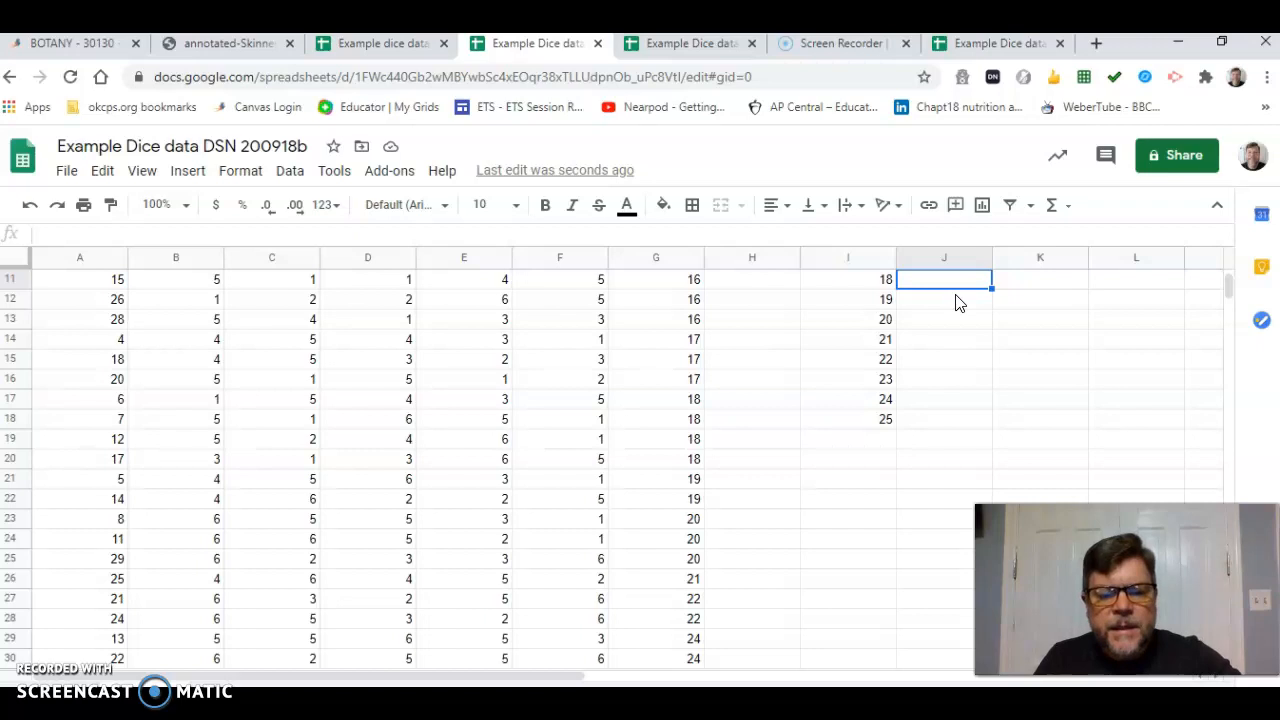
Step: Enter the counts 4, 2 and 3 for values 18, 19 and 20 in cells J11:J13
text(4)
key(Return)
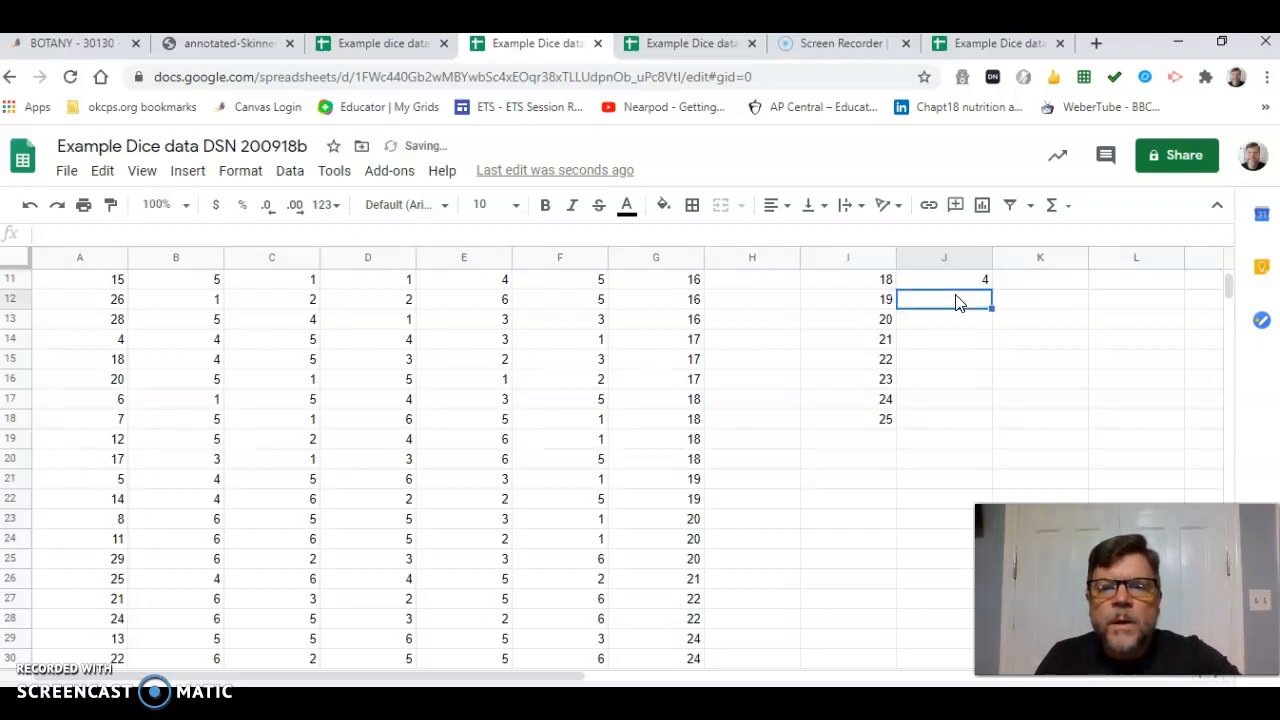
text(2)
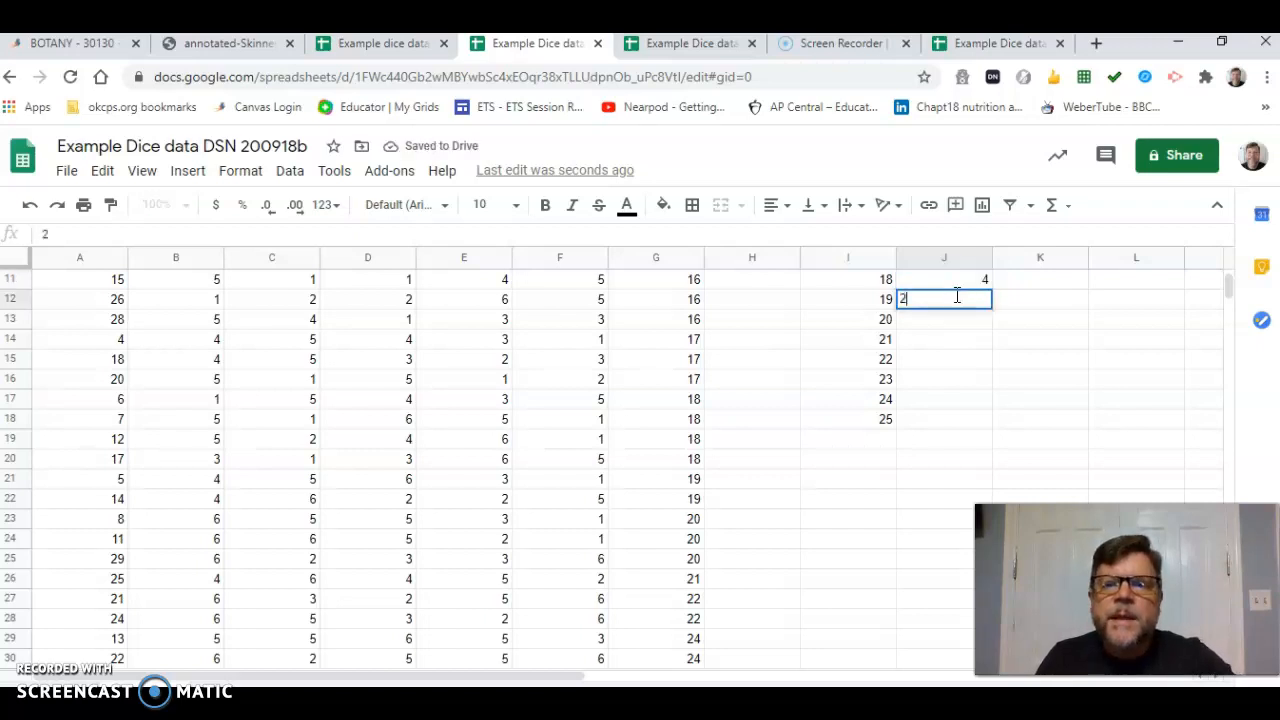
key(Return)
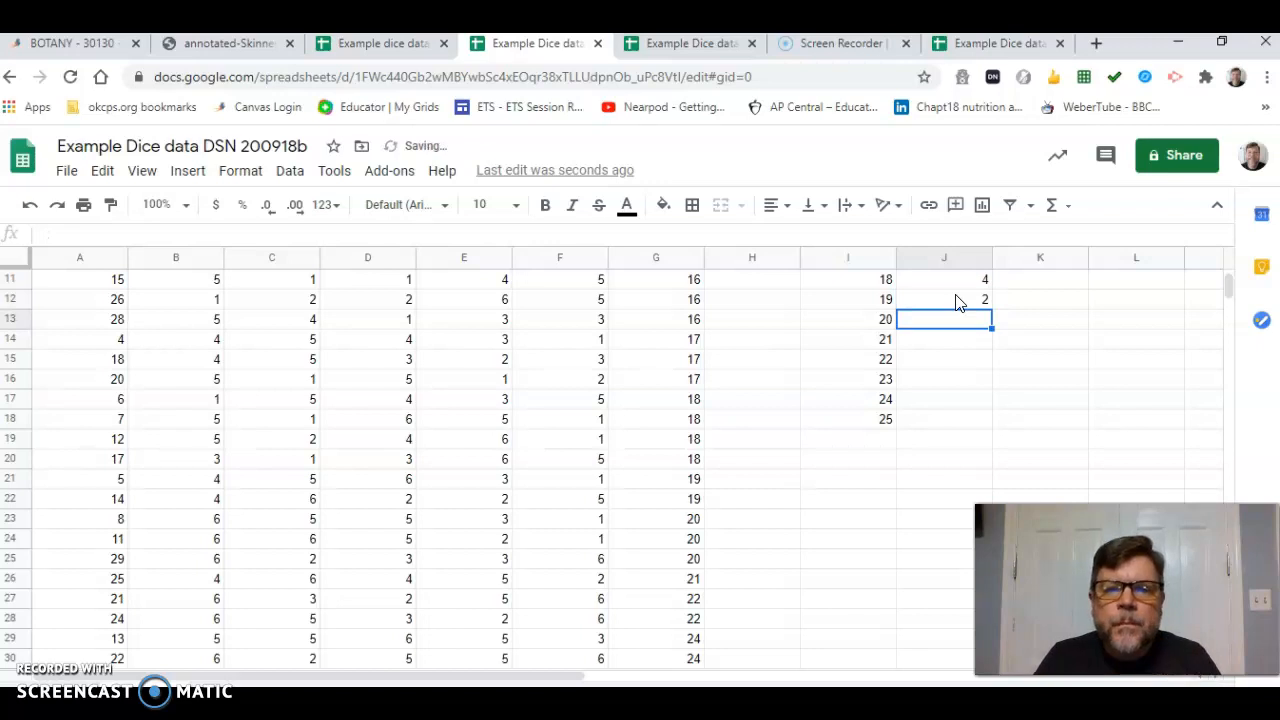
text(3)
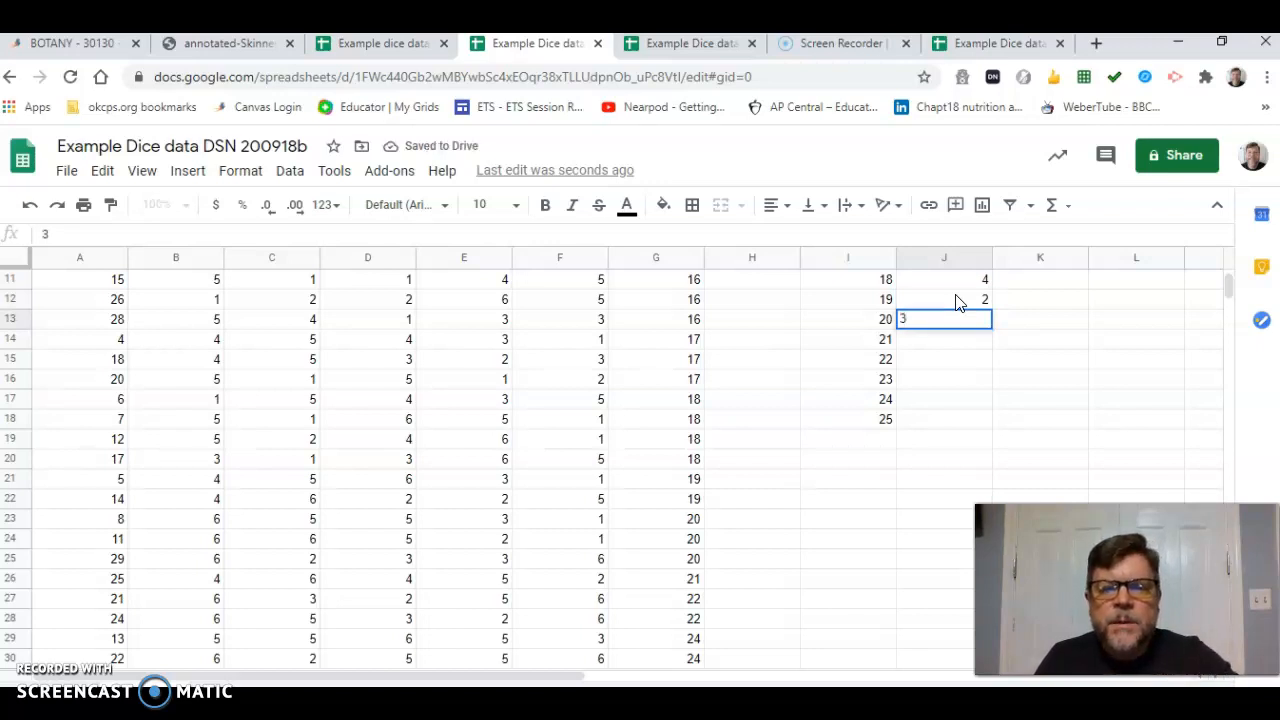
key(Return)
Step: Enter the counts 1, 1, 0 and 2 for values 21 through 24 in cells J14:J17
text(1)
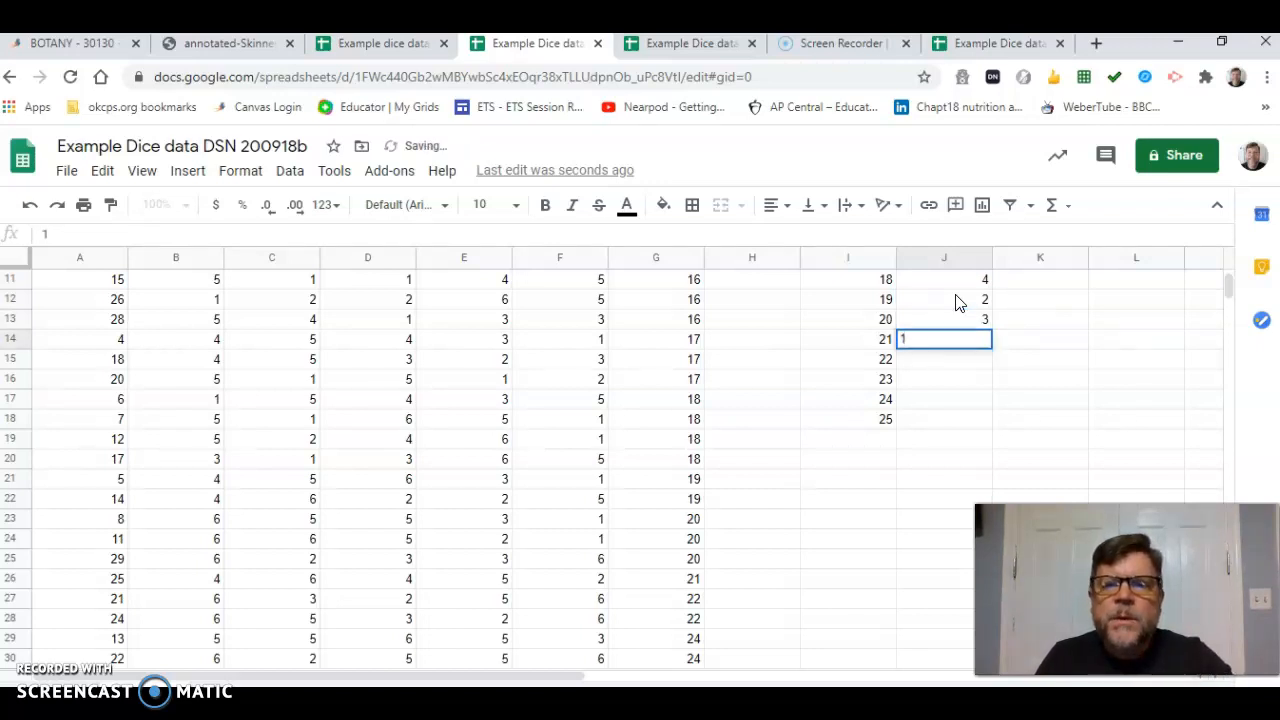
key(Return)
text(1)
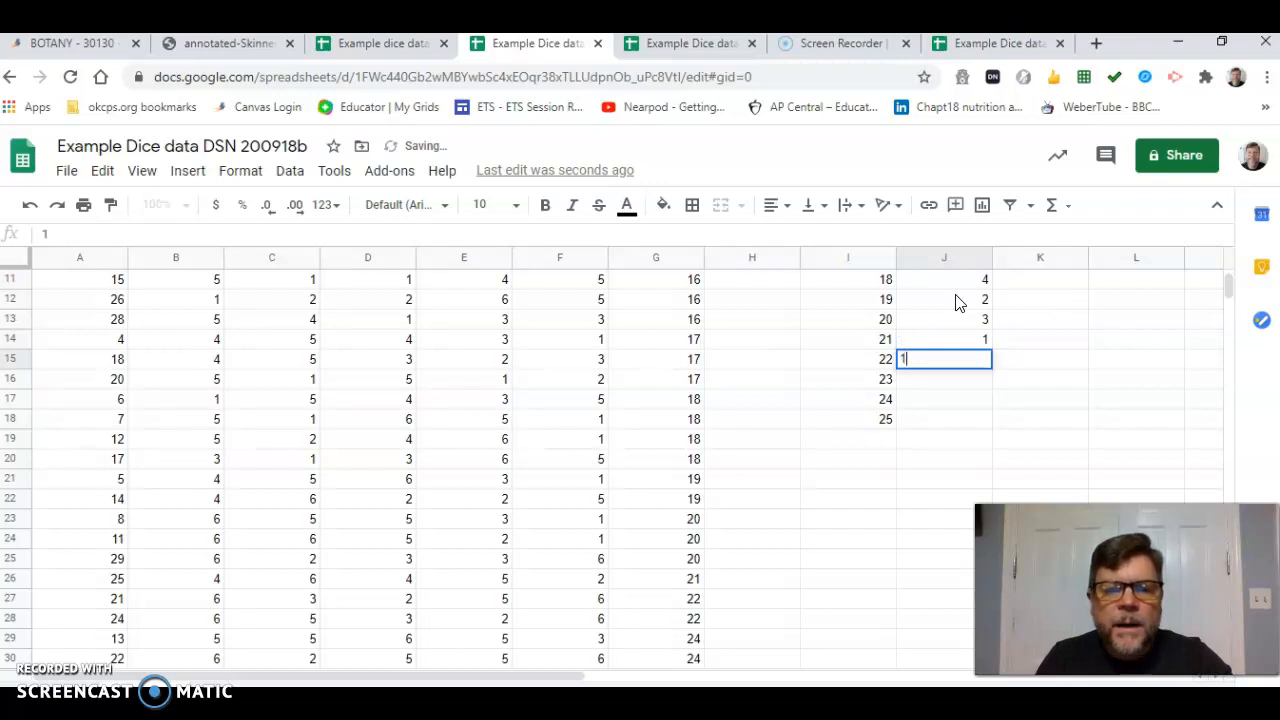
key(Return)
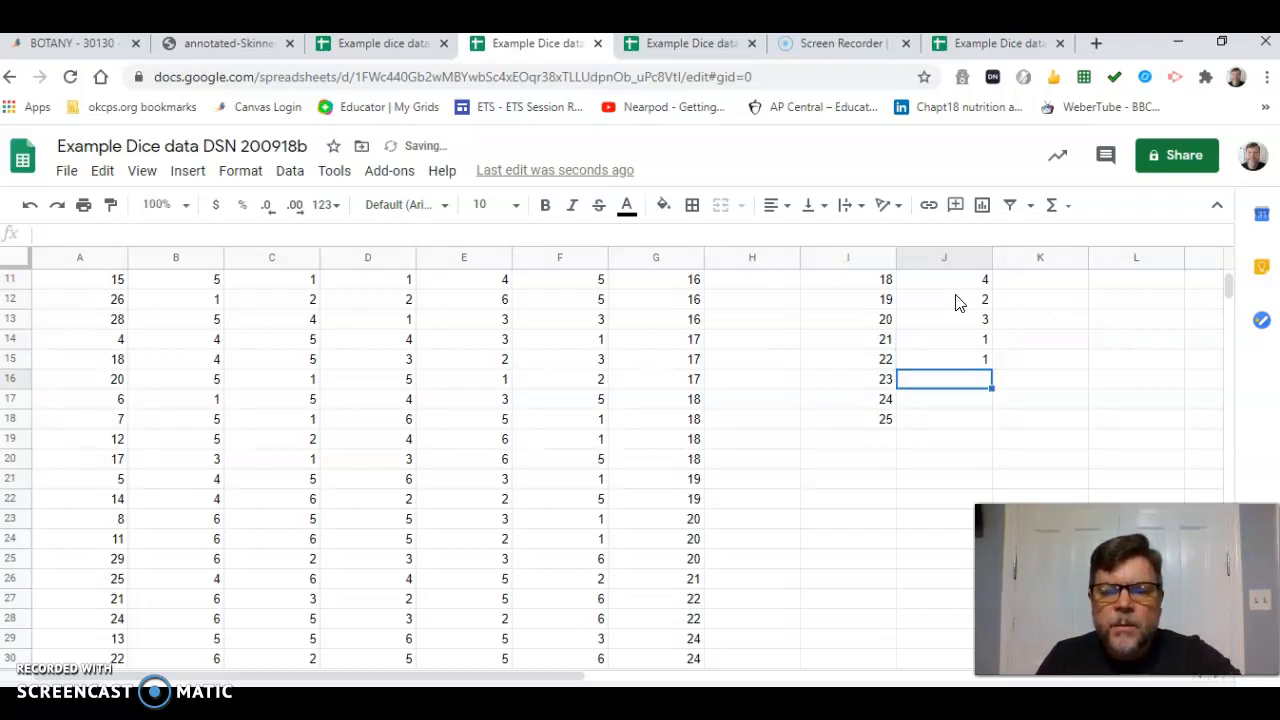
text(0)
key(Return)
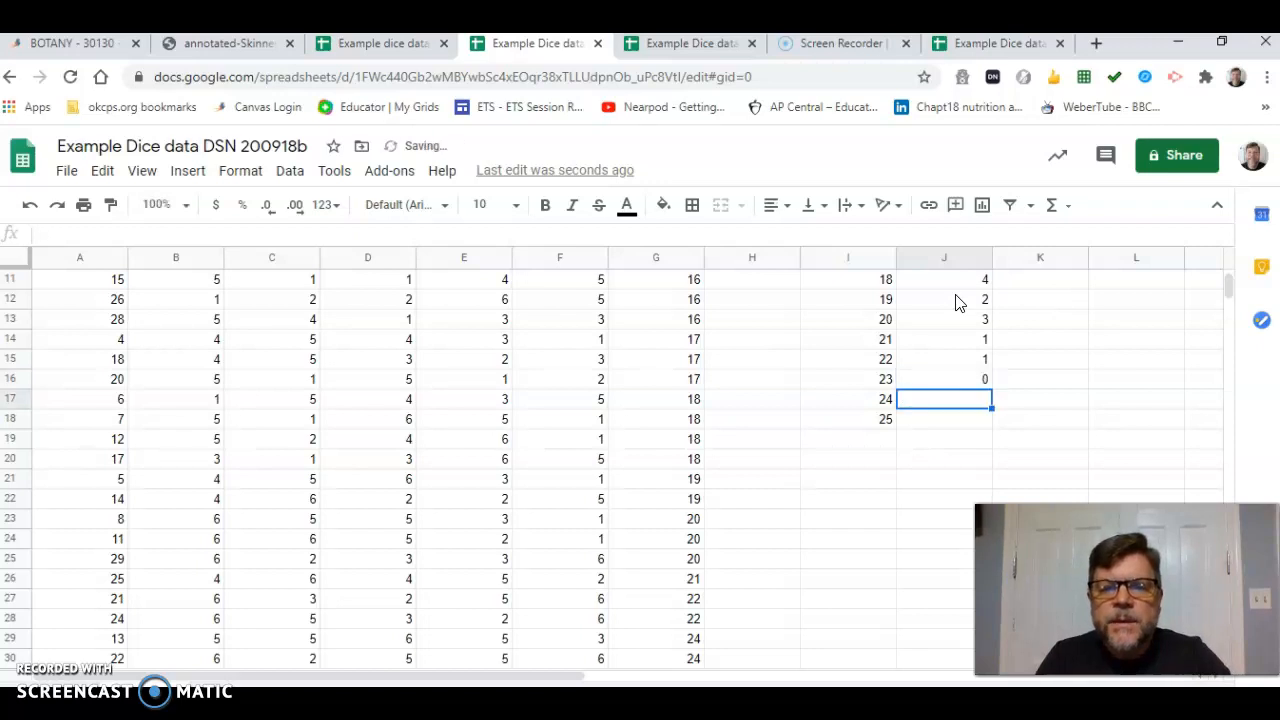
text(2)
key(Return)
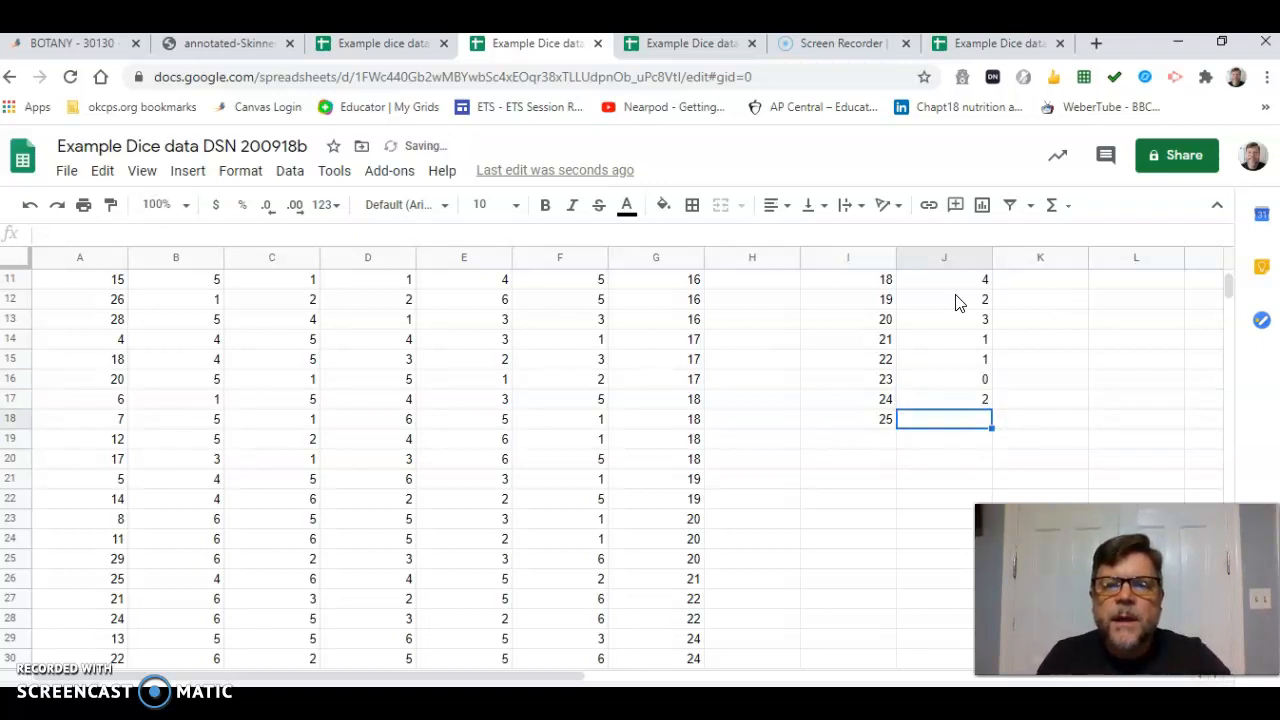
Step: Check the last sorted totals down to row 31 and enter the count 1 for value 25 in cell J18
key(Down)
key(Down)
key(Down)
key(Down)
key(Down)
key(Down)
key(Down)
key(Down)
key(Down)
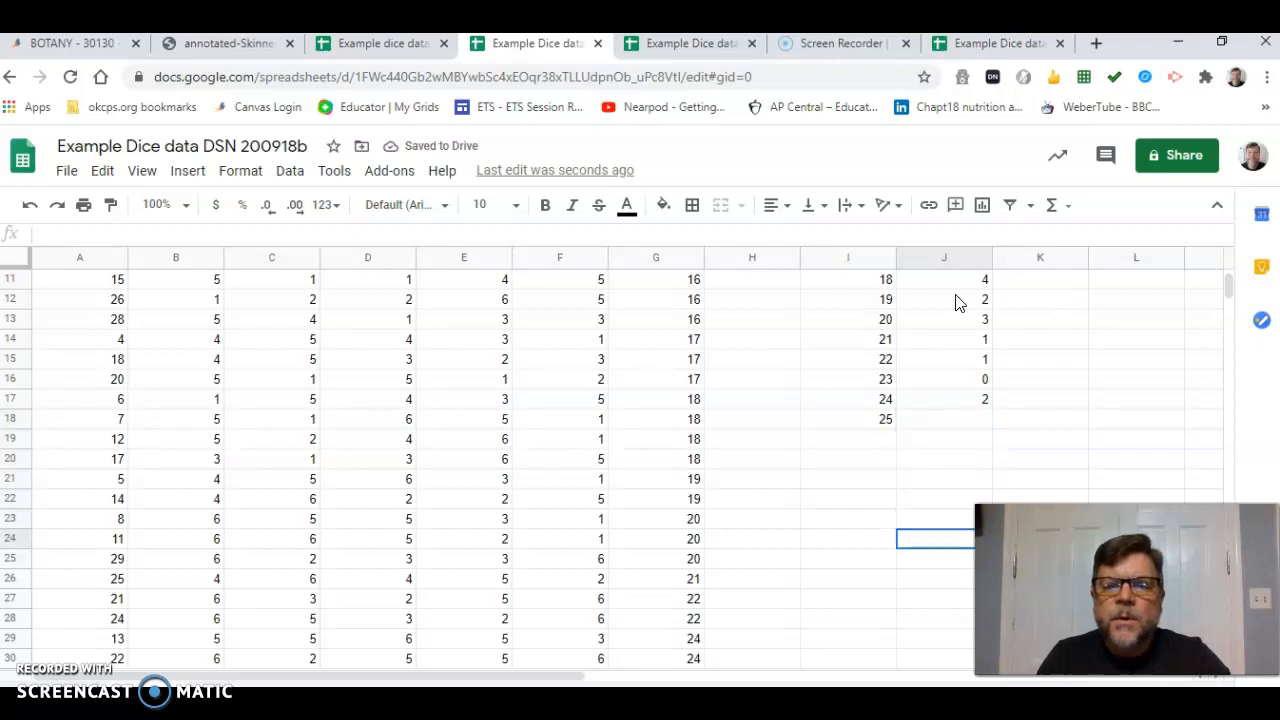
key(Down)
key(Down)
key(Down)
key(Down)
key(Down)
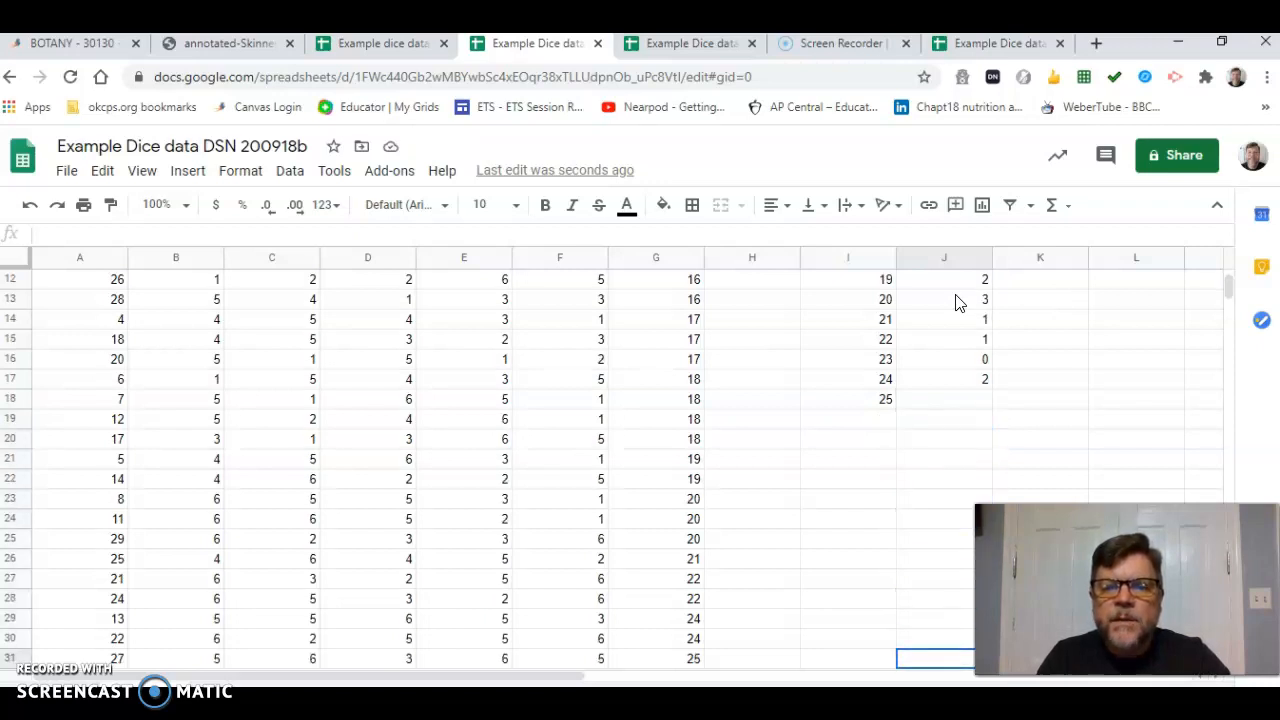
key(Up)
key(Up)
key(Up)
key(Up)
key(Up)
key(Up)
key(Up)
key(Up)
key(Up)
key(Up)
key(Up)
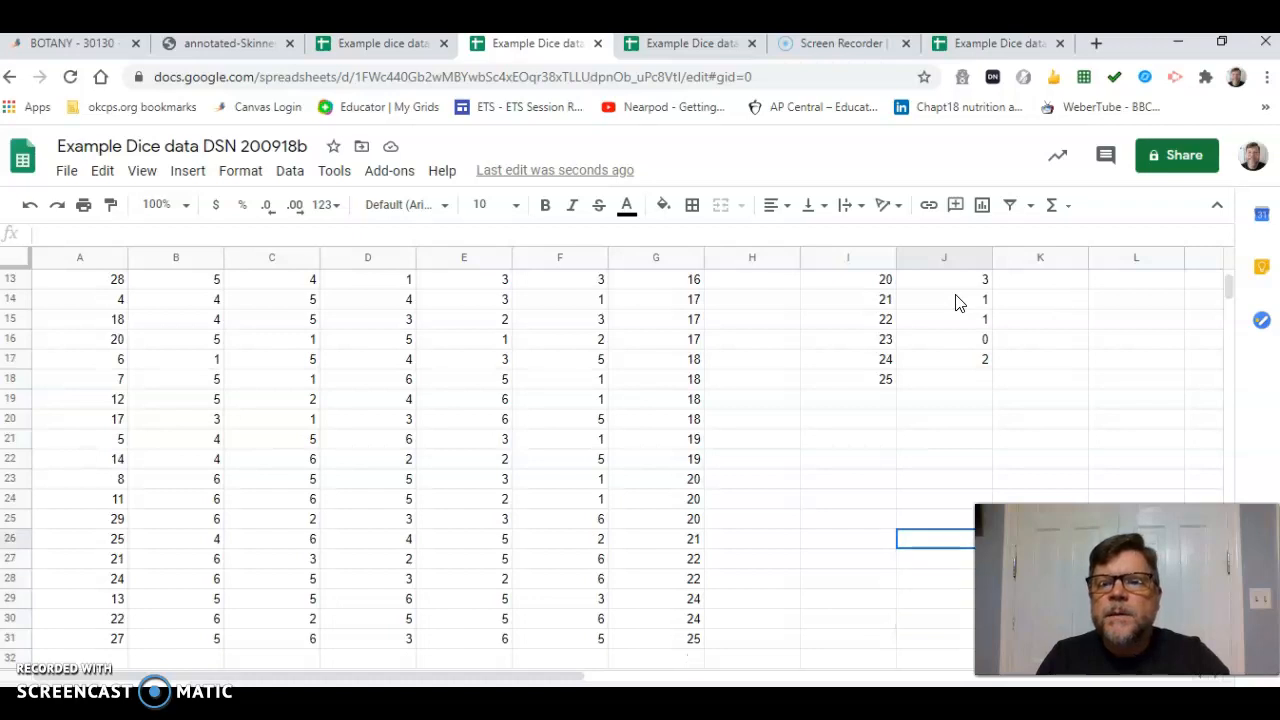
key(Up)
key(Up)
key(Up)
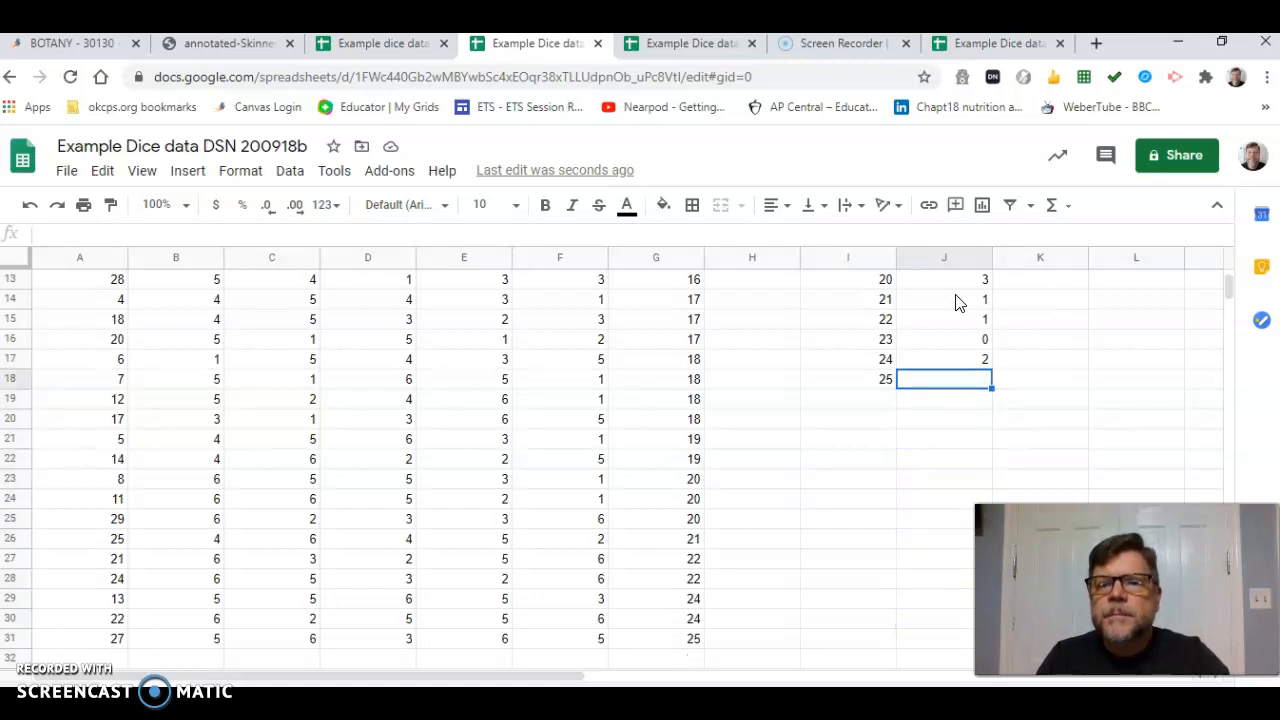
text(1)
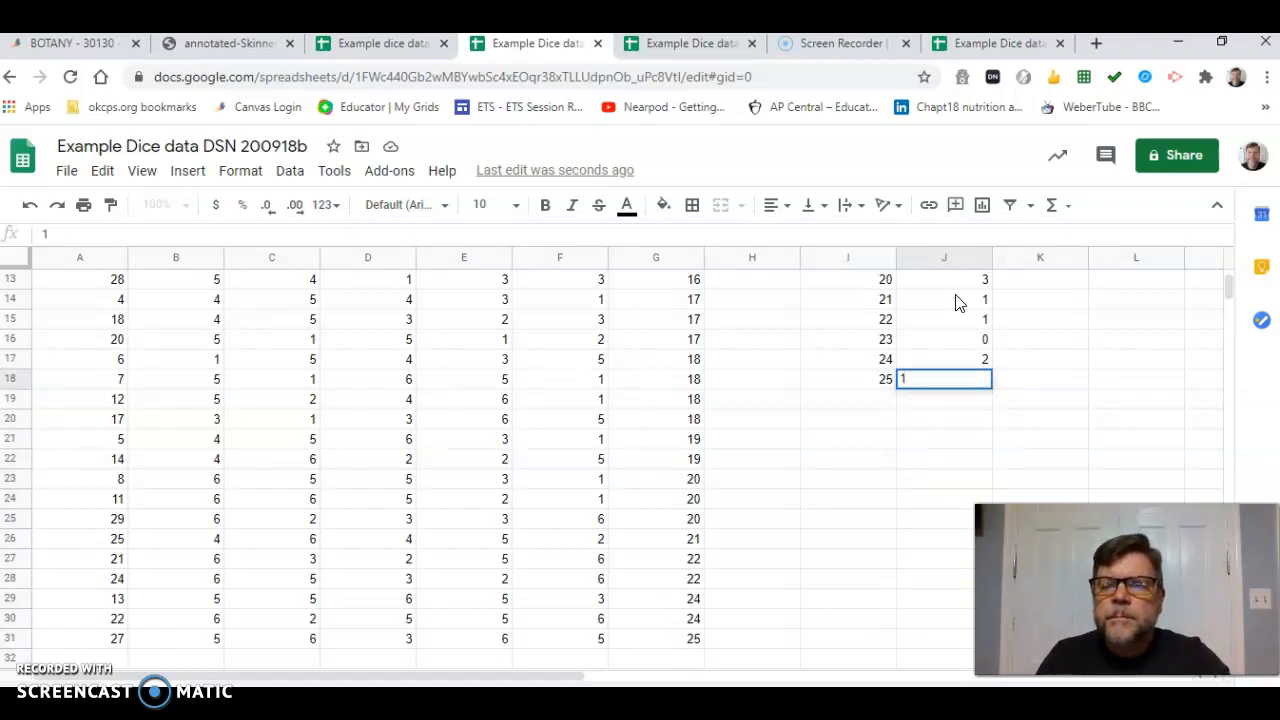
key(Return)
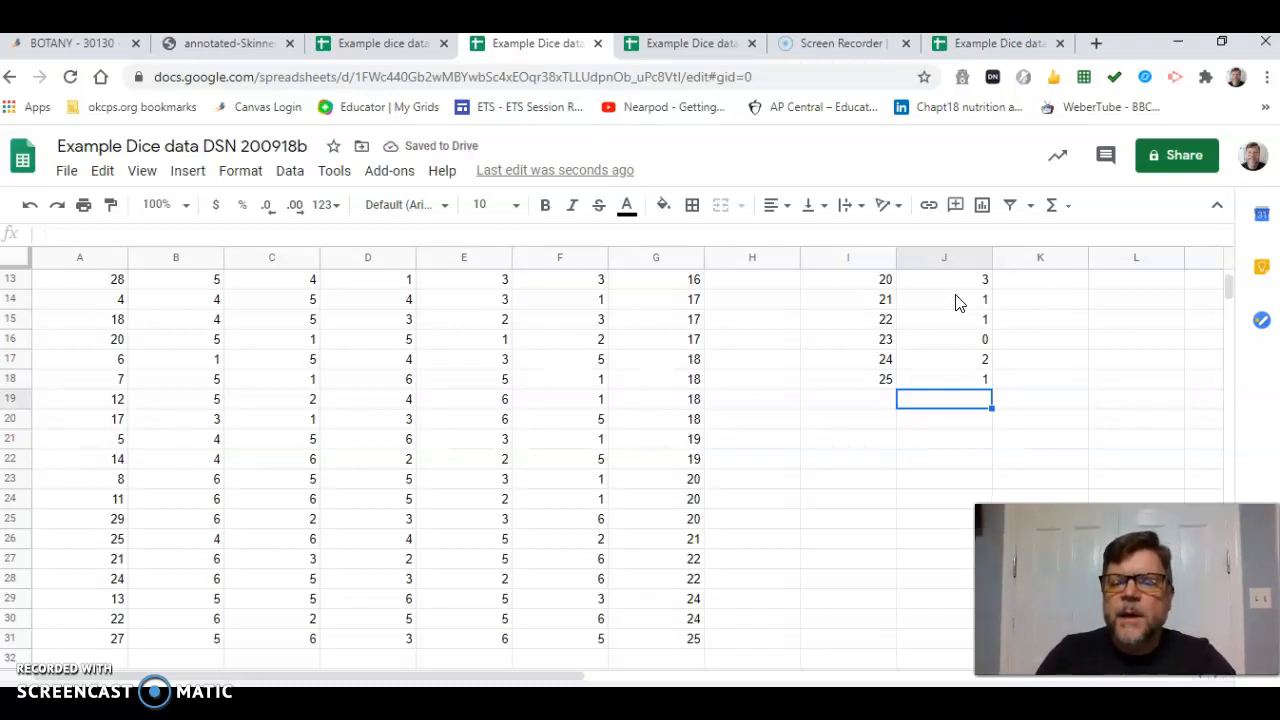
Step: Sum the counts J2:J18 with a SUM formula in cell J19 below the frequency table
text(=)
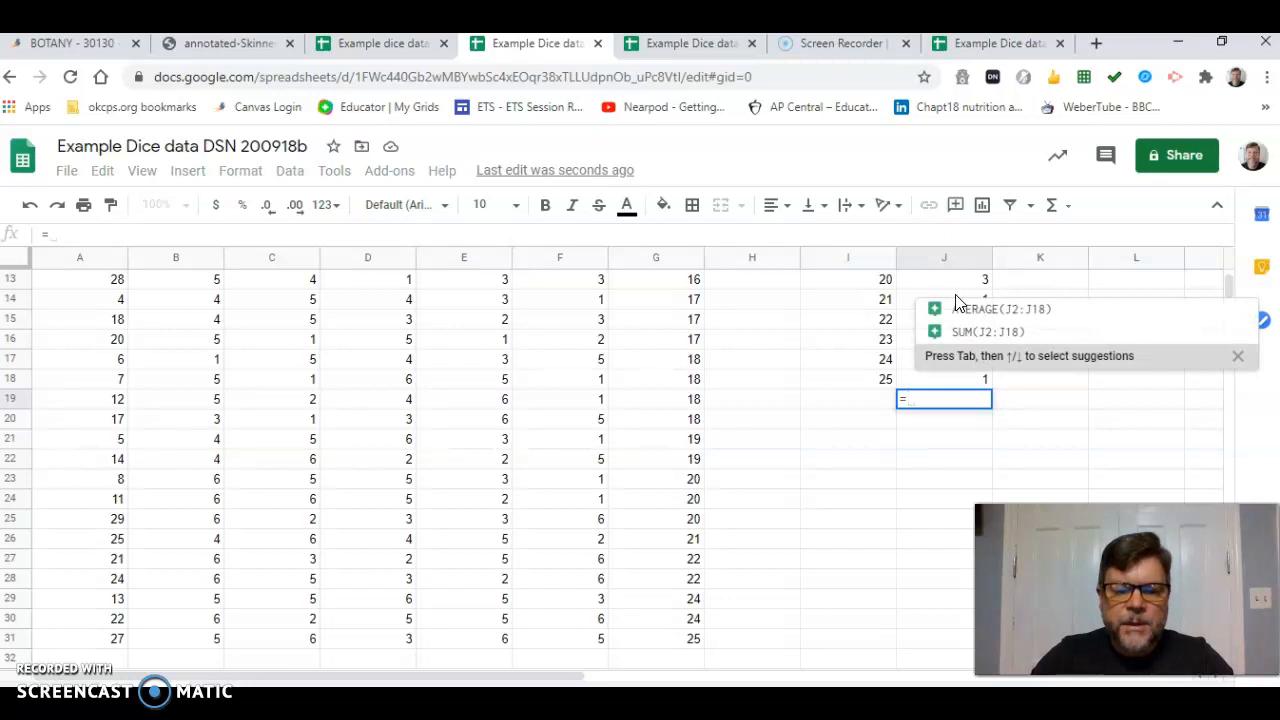
text(sum)
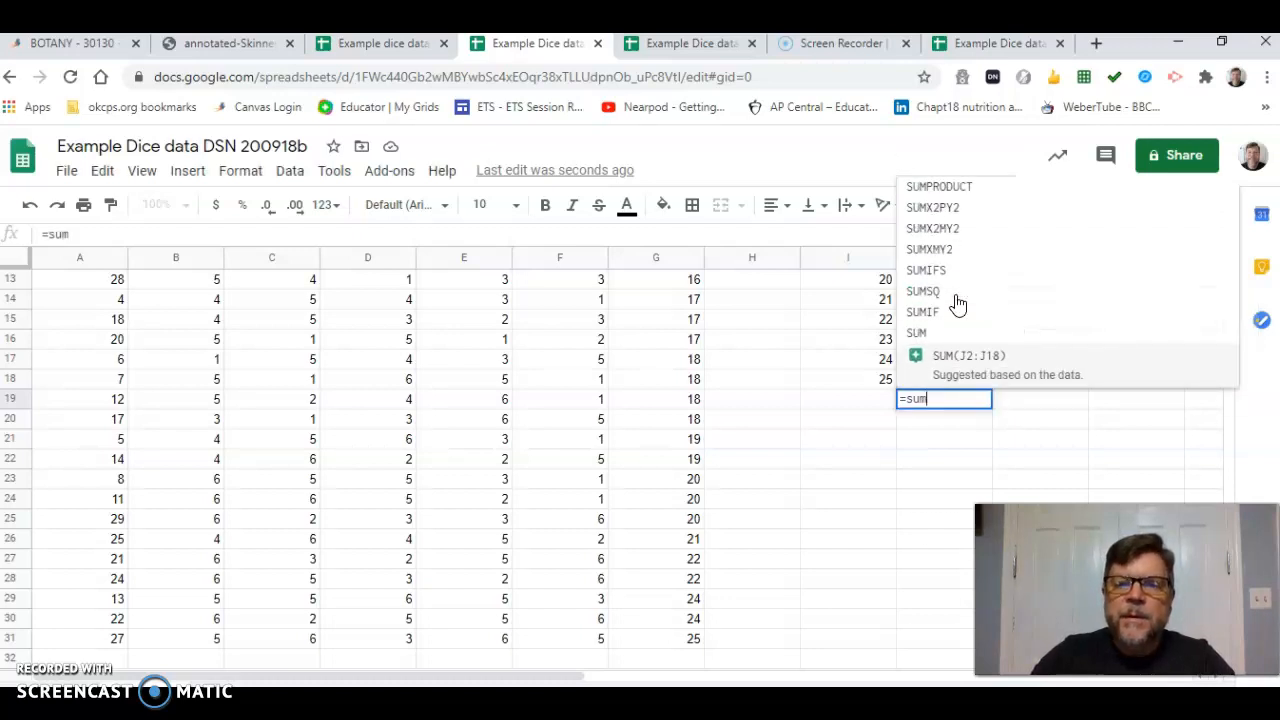
text(()
key(Up)
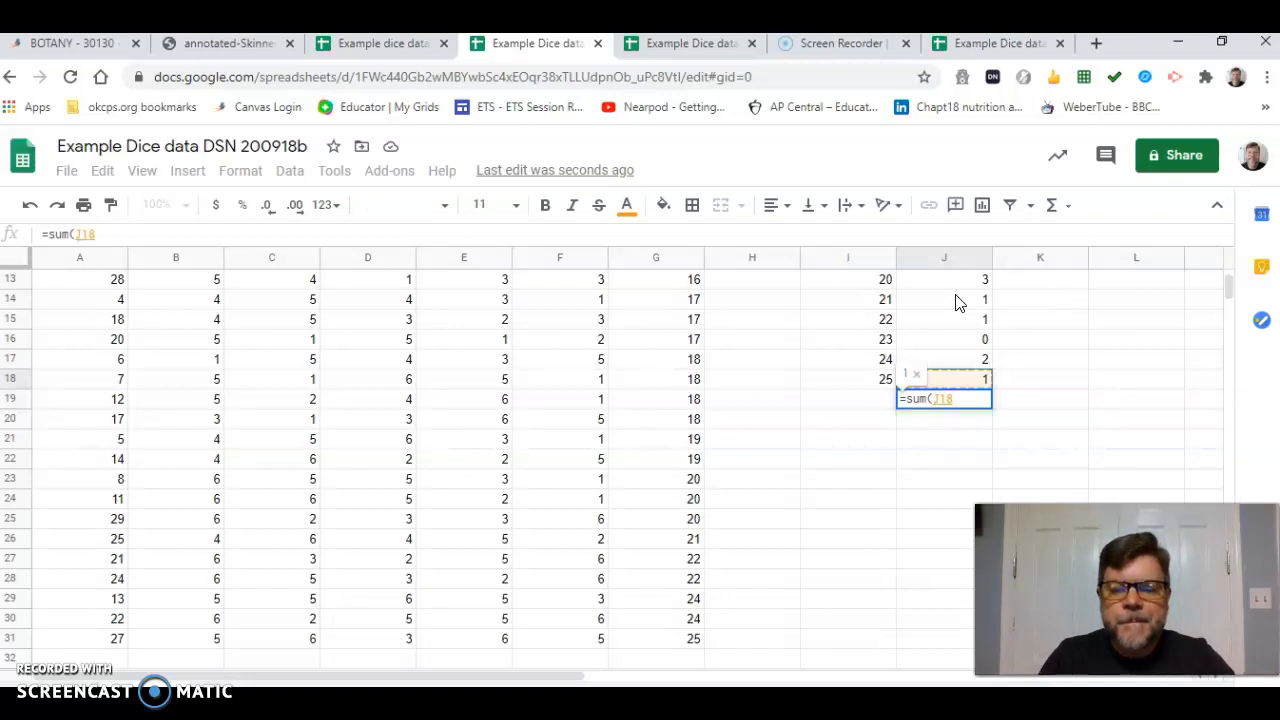
key(shift+Up)
key(shift+Up)
key(shift+Up)
key(shift+Up)
key(shift+Up)
key(shift+Up)
key(shift+Up)
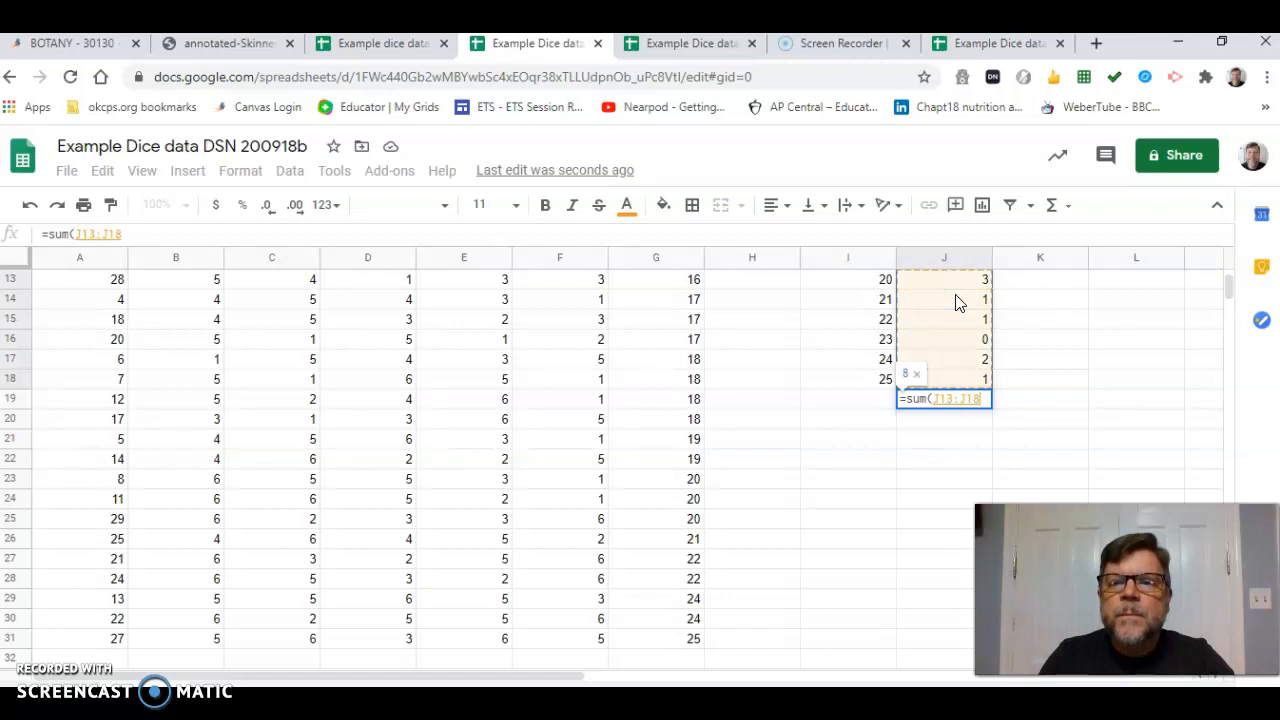
key(shift+Up)
key(shift+Up)
key(shift+Up)
key(shift+Up)
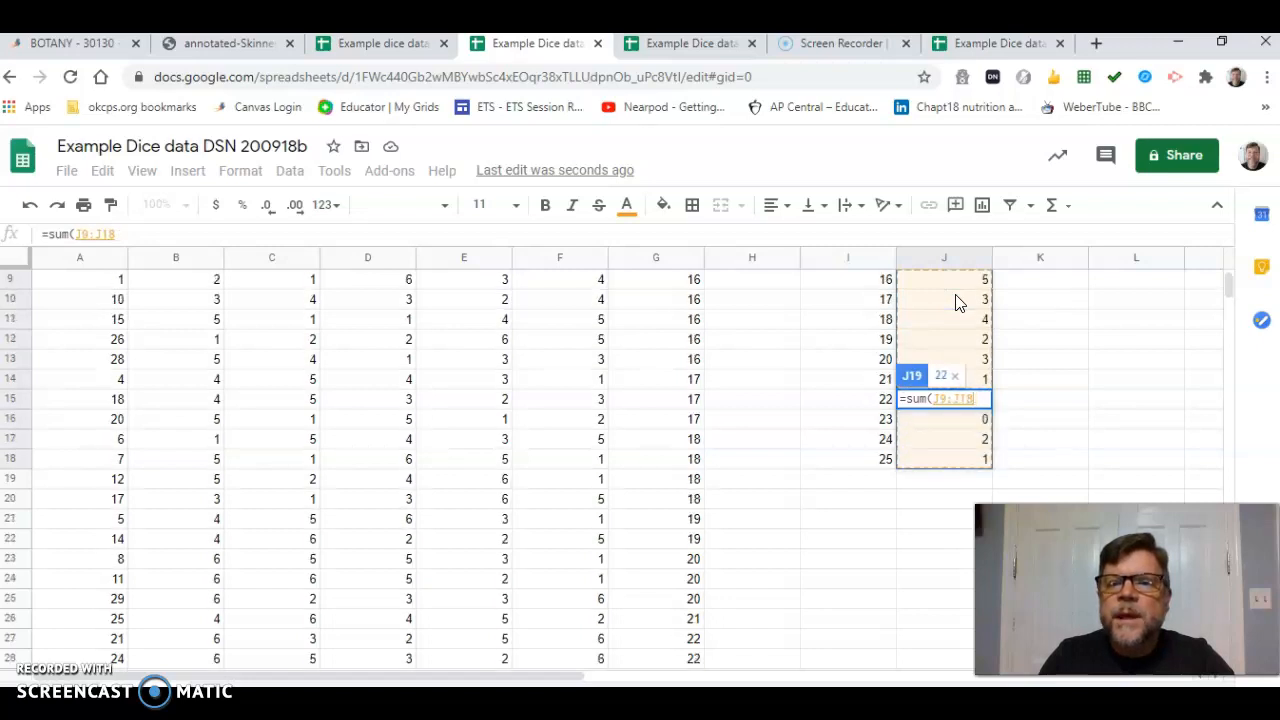
key(shift+Up)
key(shift+Up)
key(shift+Up)
key(shift+Up)
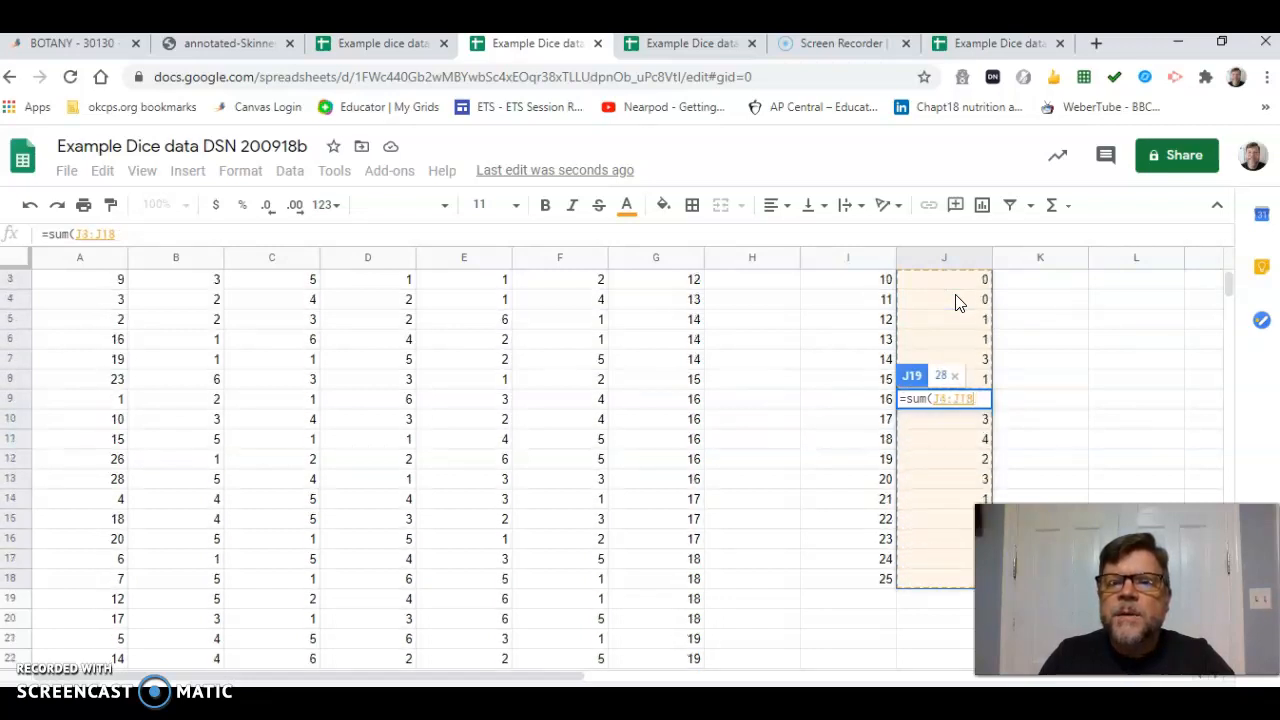
key(shift+Up)
key(shift+Up)
key(shift+Up)
key(shift+Down)
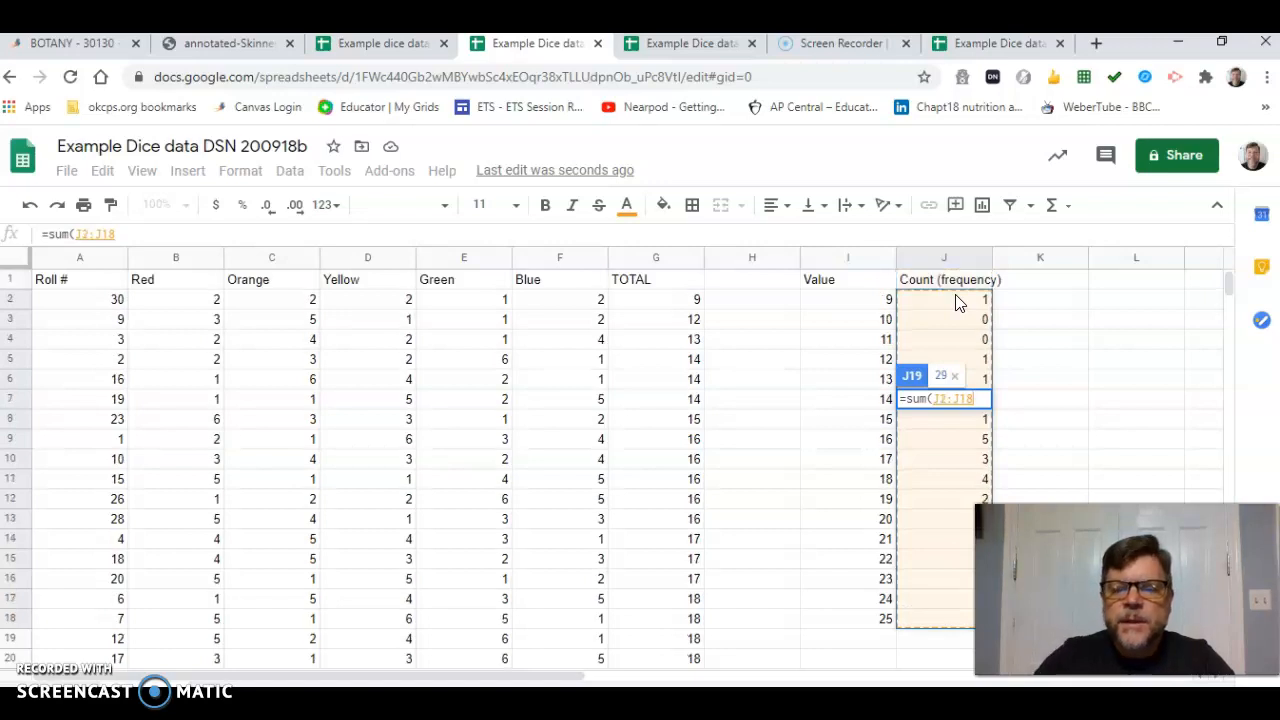
text())
key(Return)
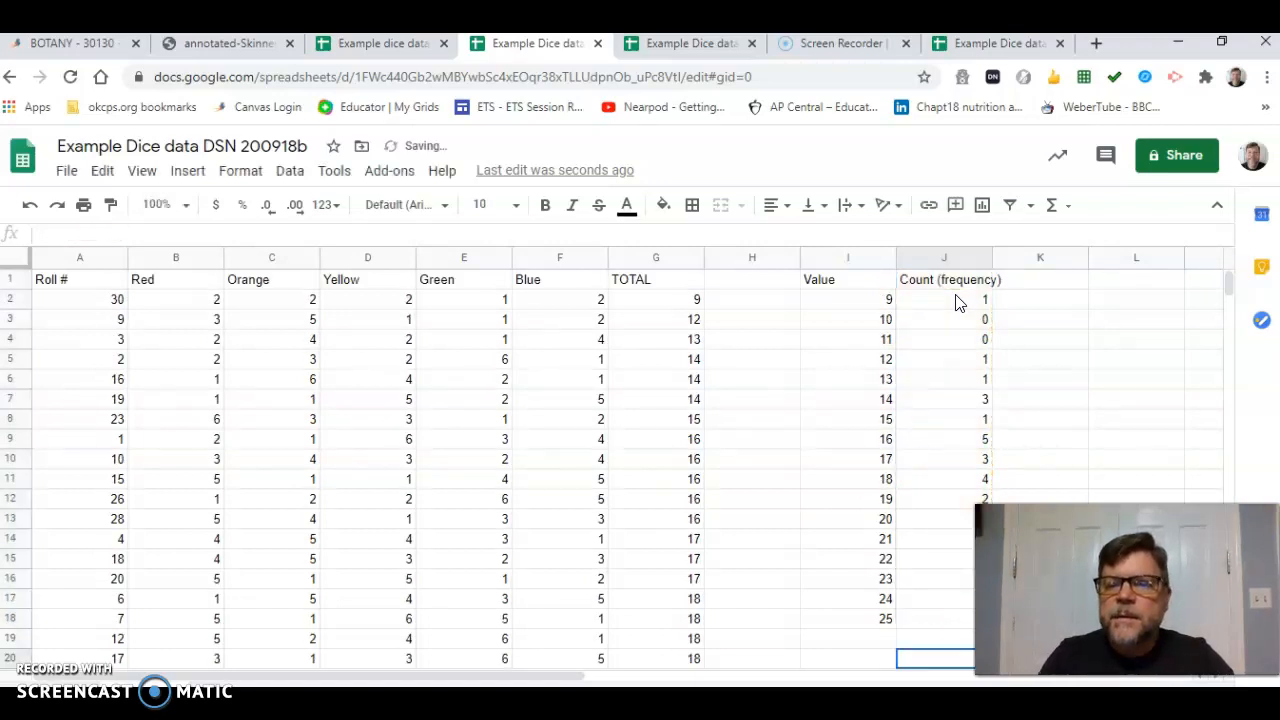
key(Up)
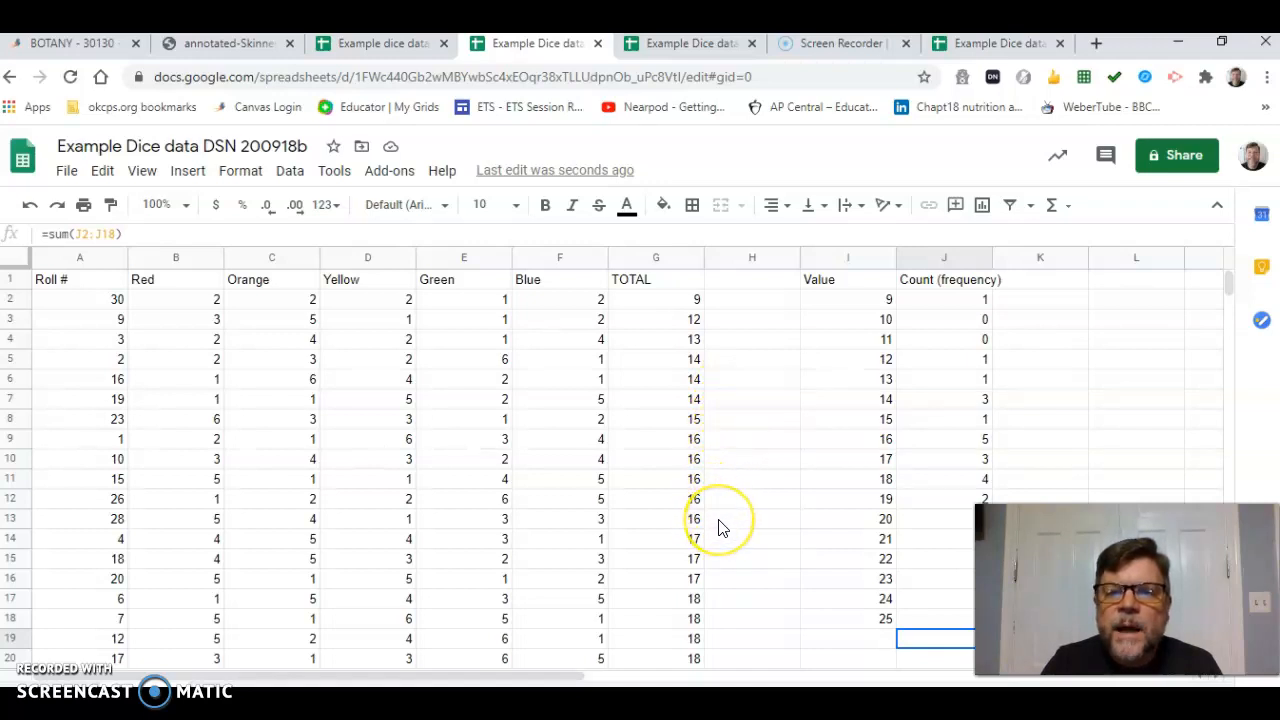
Step: Compare the sorted totals in column G with the counts in column J to find the miscounted value
click(718, 580)
key(Down)
key(Down)
key(Down)
key(Down)
key(Down)
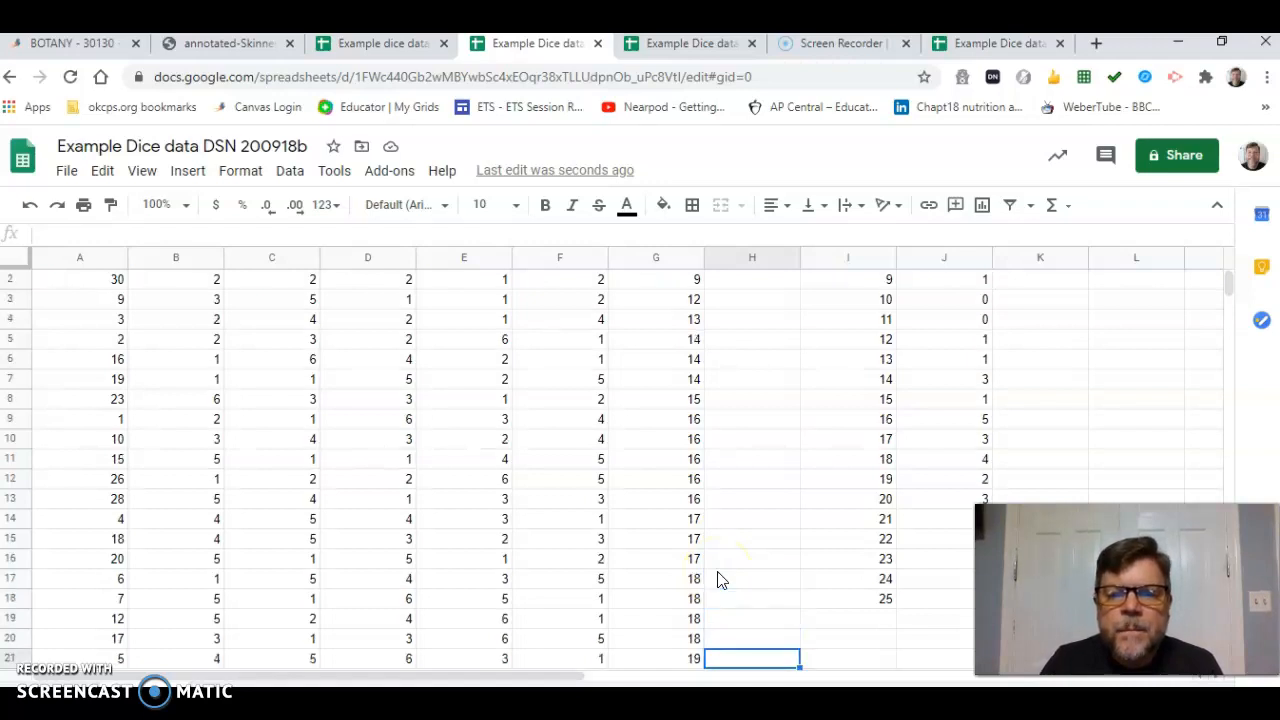
key(Up)
key(Up)
key(Up)
key(Up)
key(Down)
key(Down)
key(Down)
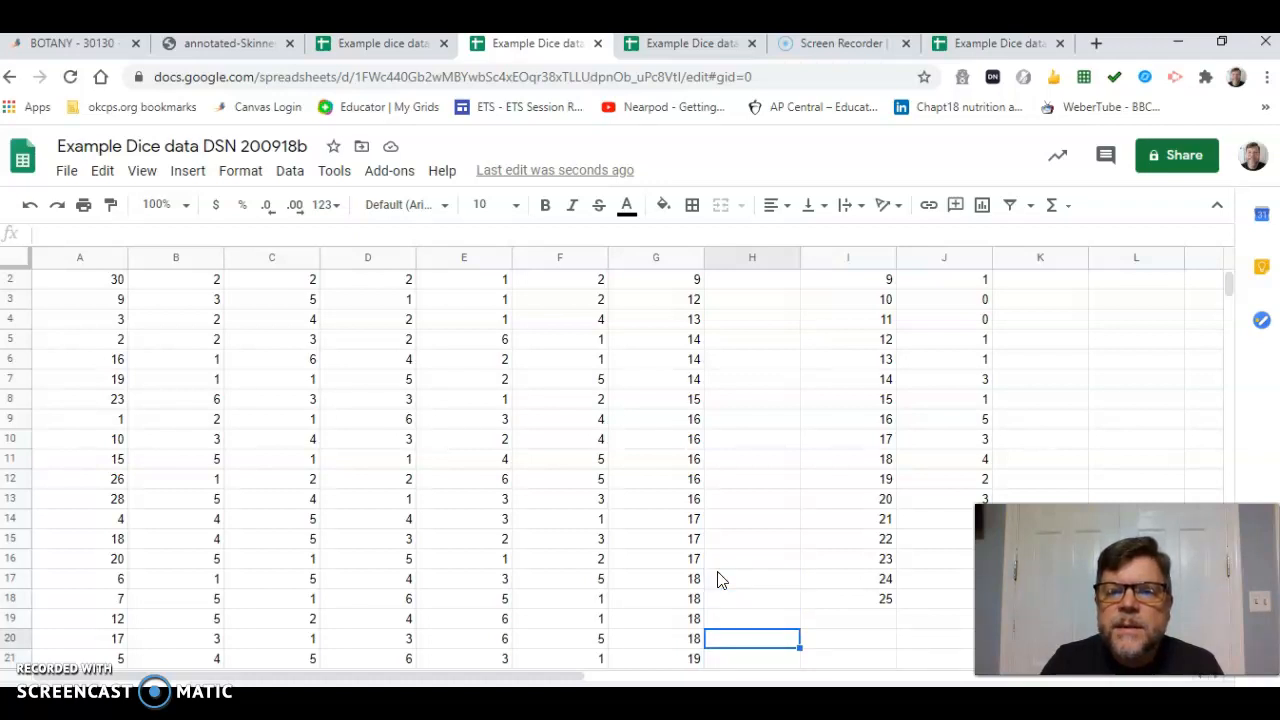
key(Down)
key(Down)
key(Down)
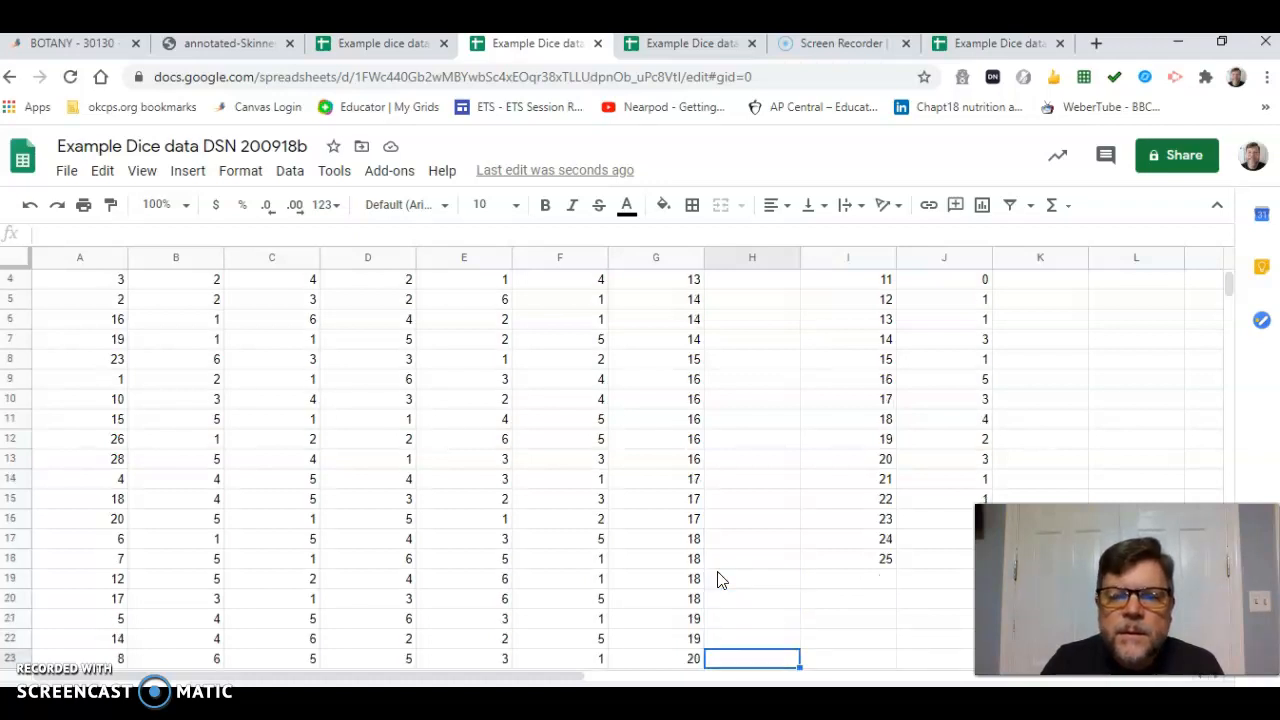
key(Down)
key(Down)
key(Down)
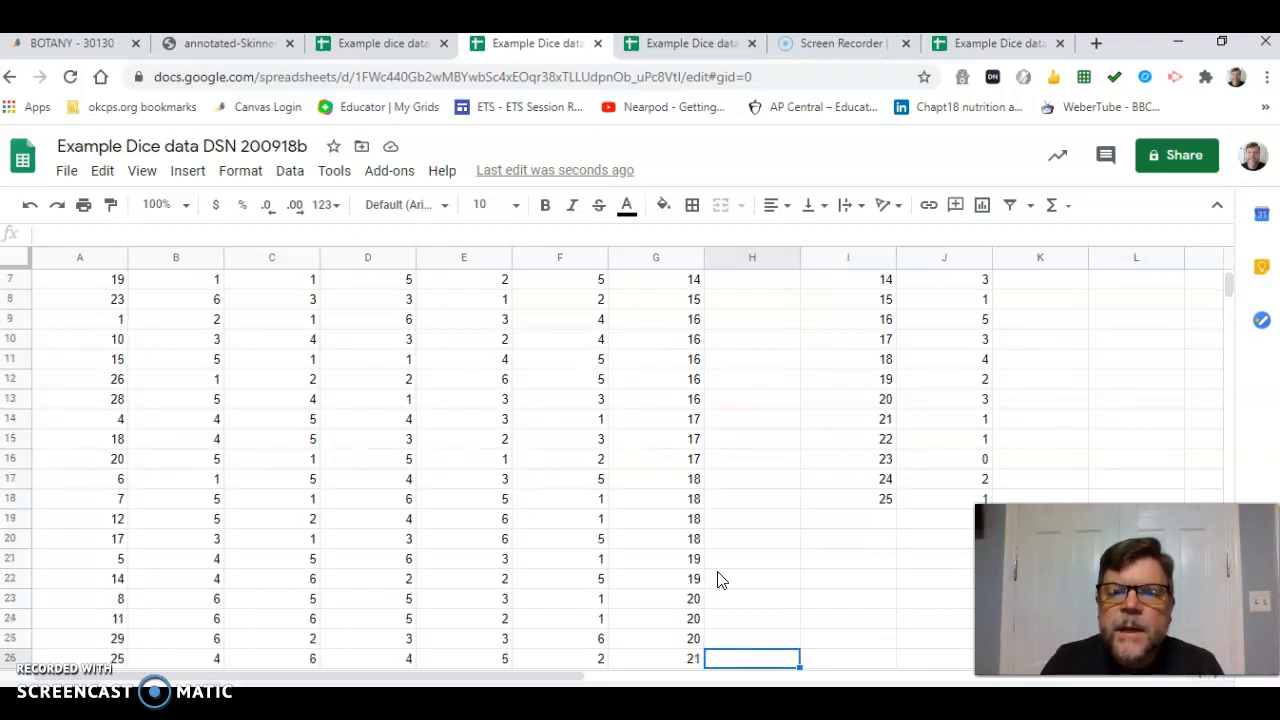
key(Down)
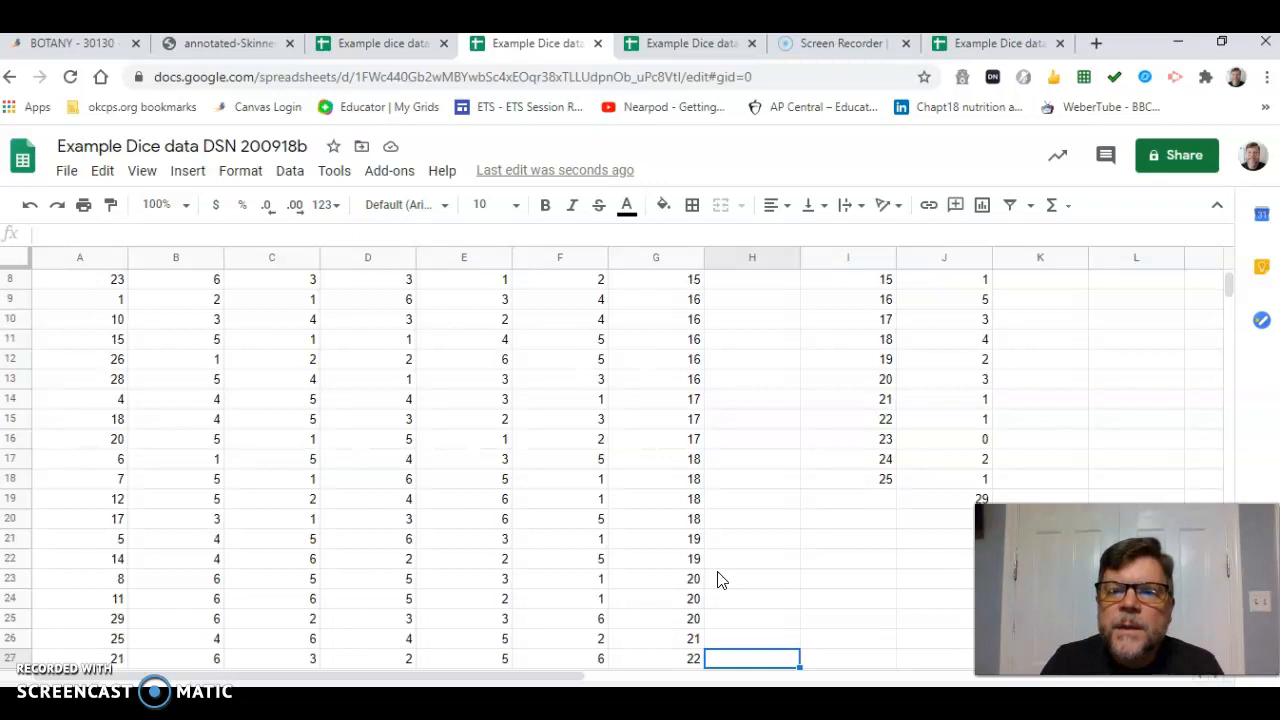
key(Down)
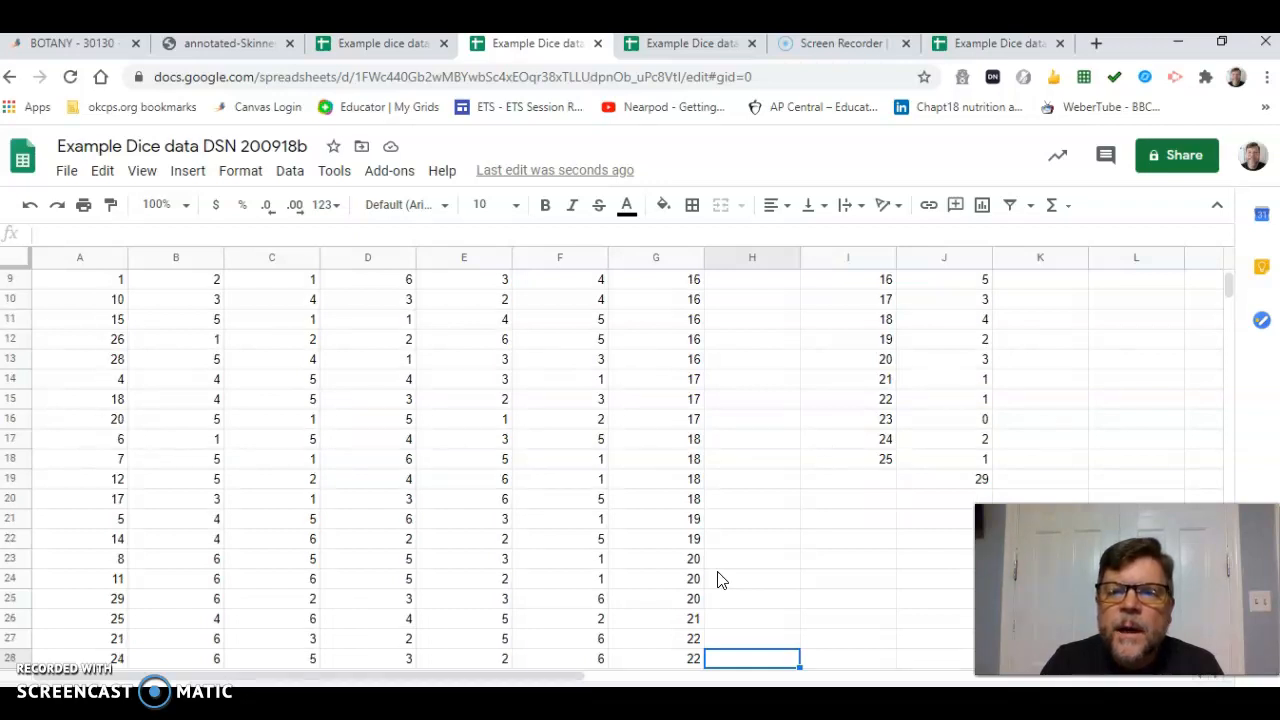
key(Down)
key(Up)
key(Up)
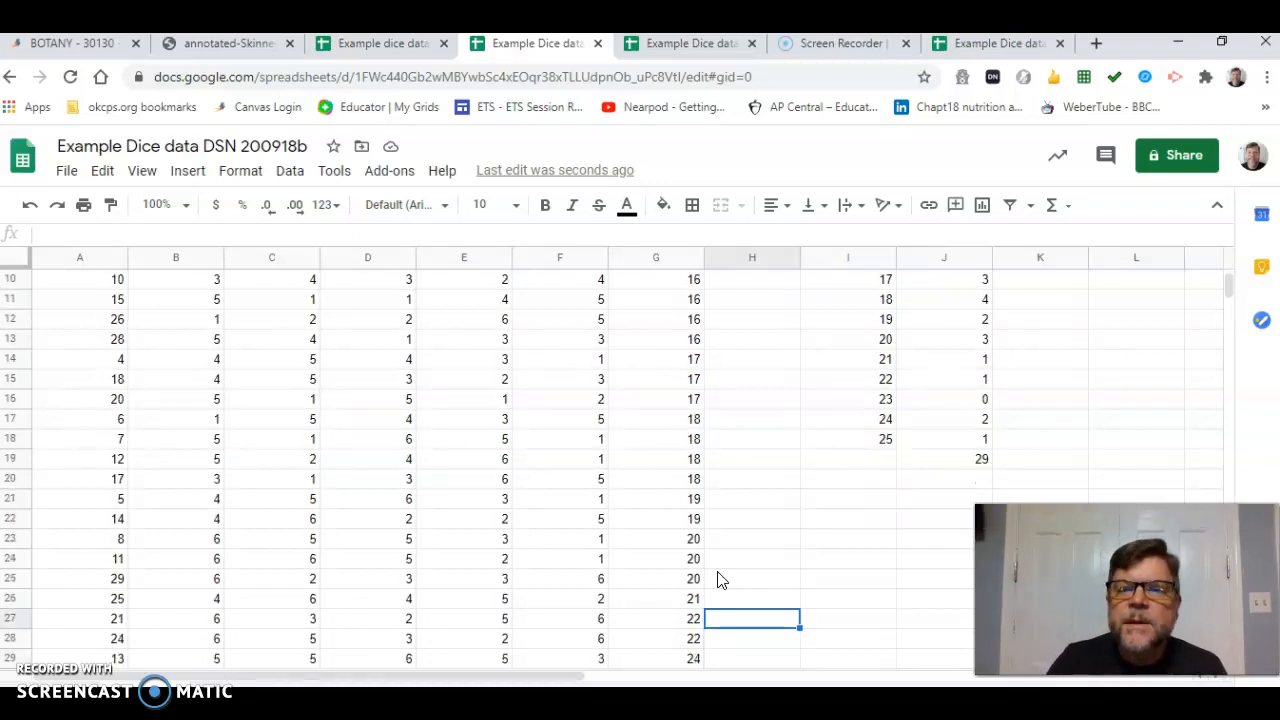
Step: Set the count for value 22 in cell J15 to 2
click(983, 378)
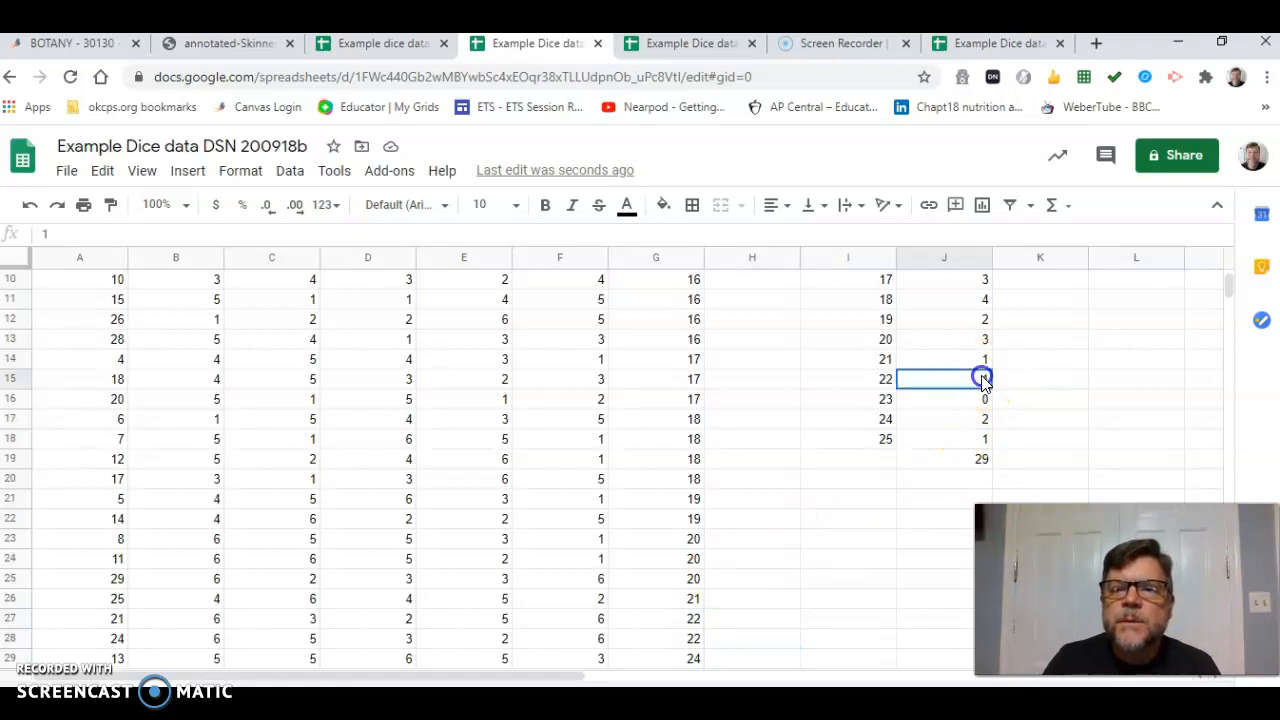
text(2)
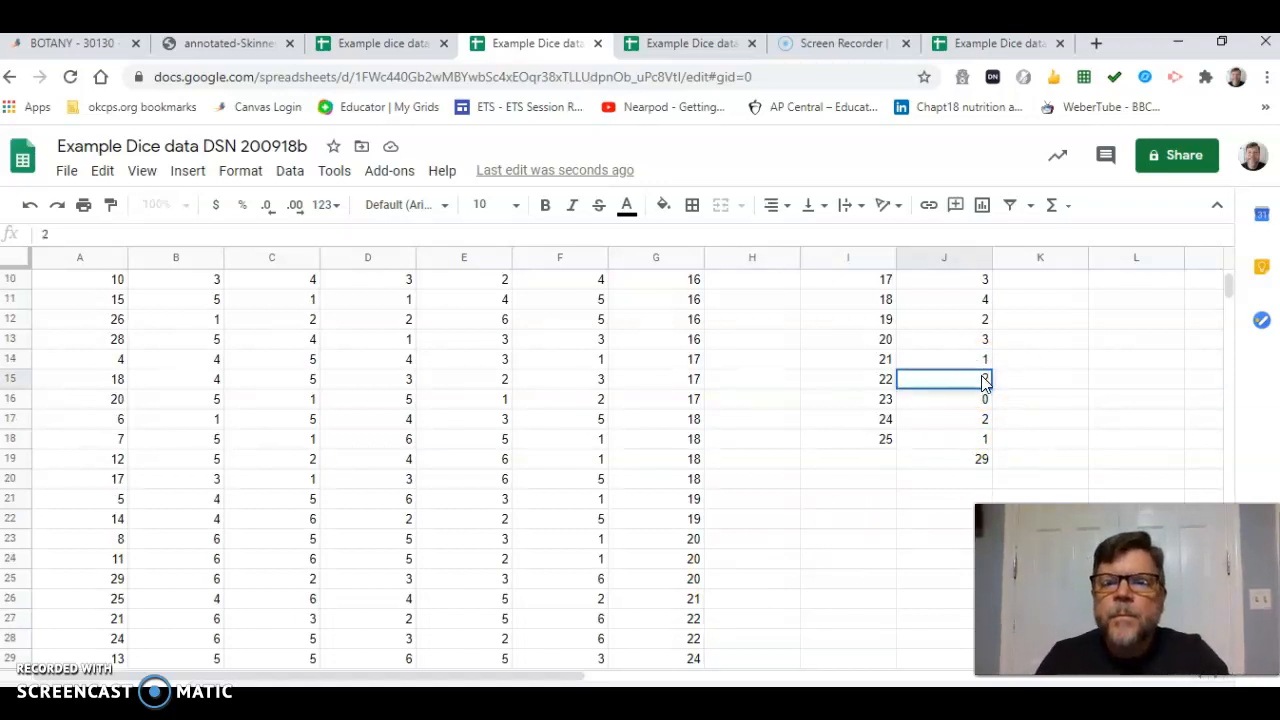
key(Return)
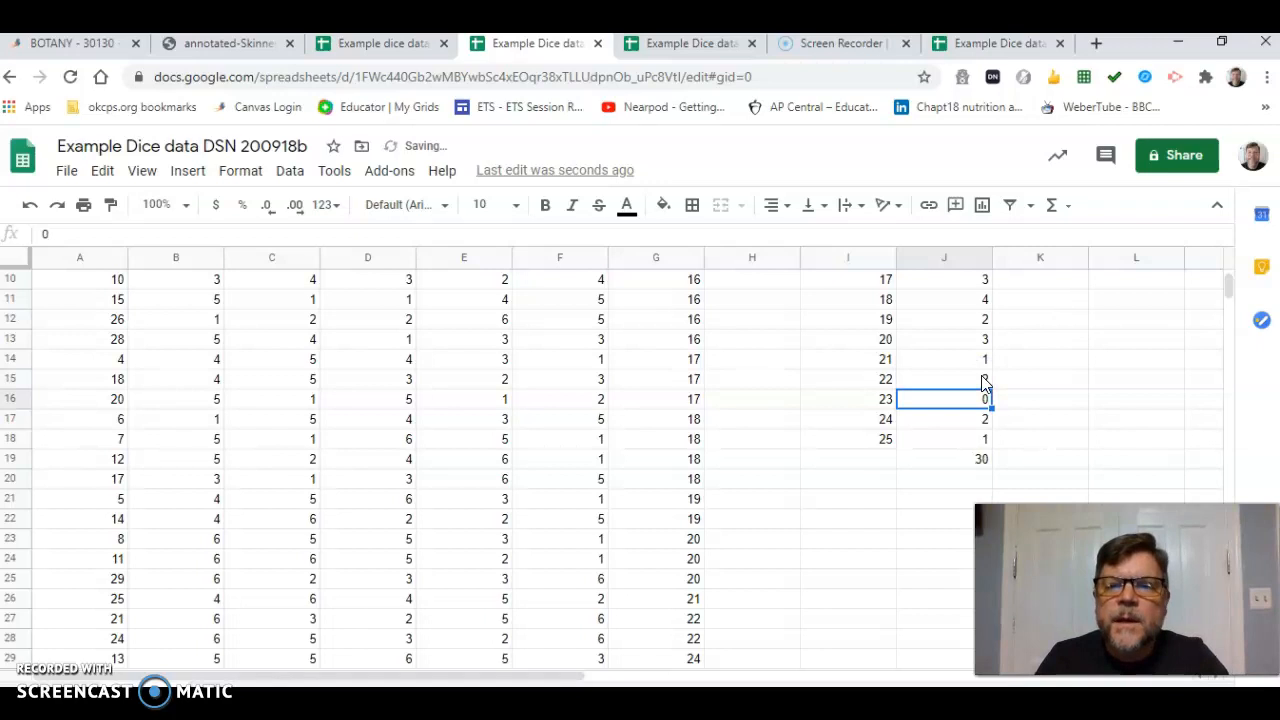
Step: Check the count sum in J19 against the rolls down to row 31, and return to the count header
key(Down)
key(Down)
key(Down)
key(Down)
key(Down)
key(Down)
key(Down)
key(Down)
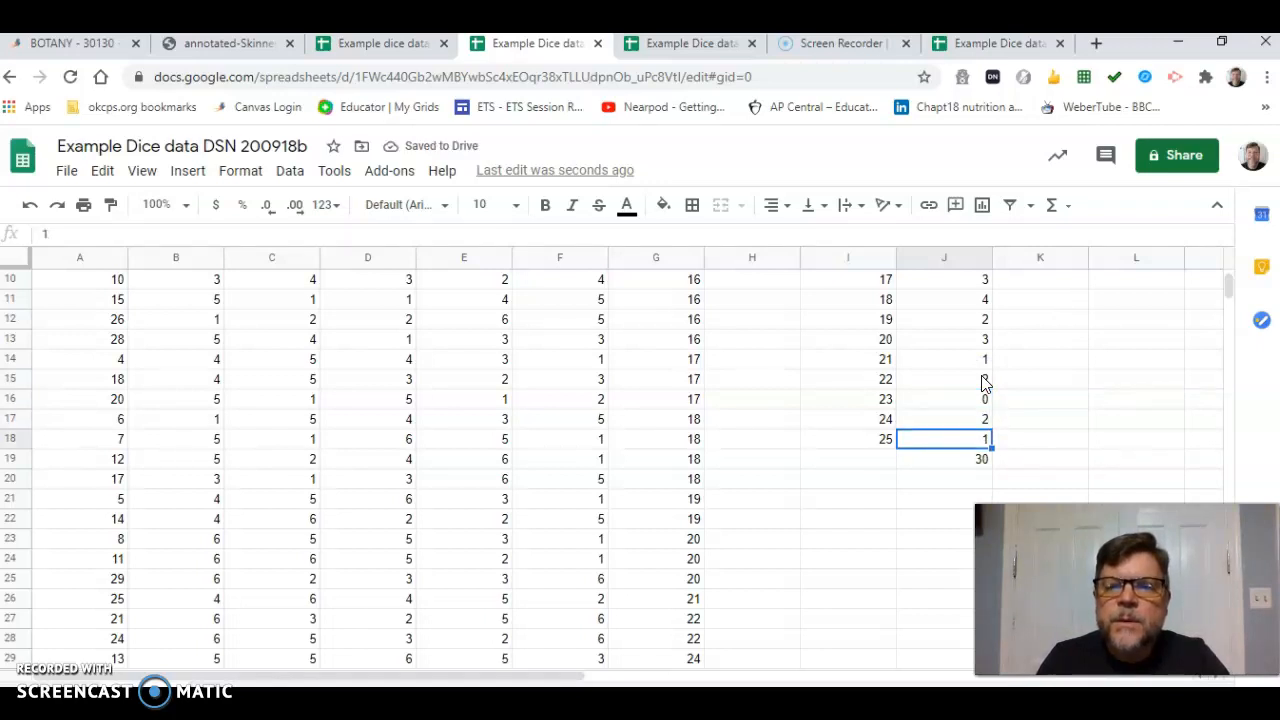
key(Down)
key(Down)
key(Down)
key(Down)
key(Down)
key(Down)
key(Down)
key(Down)
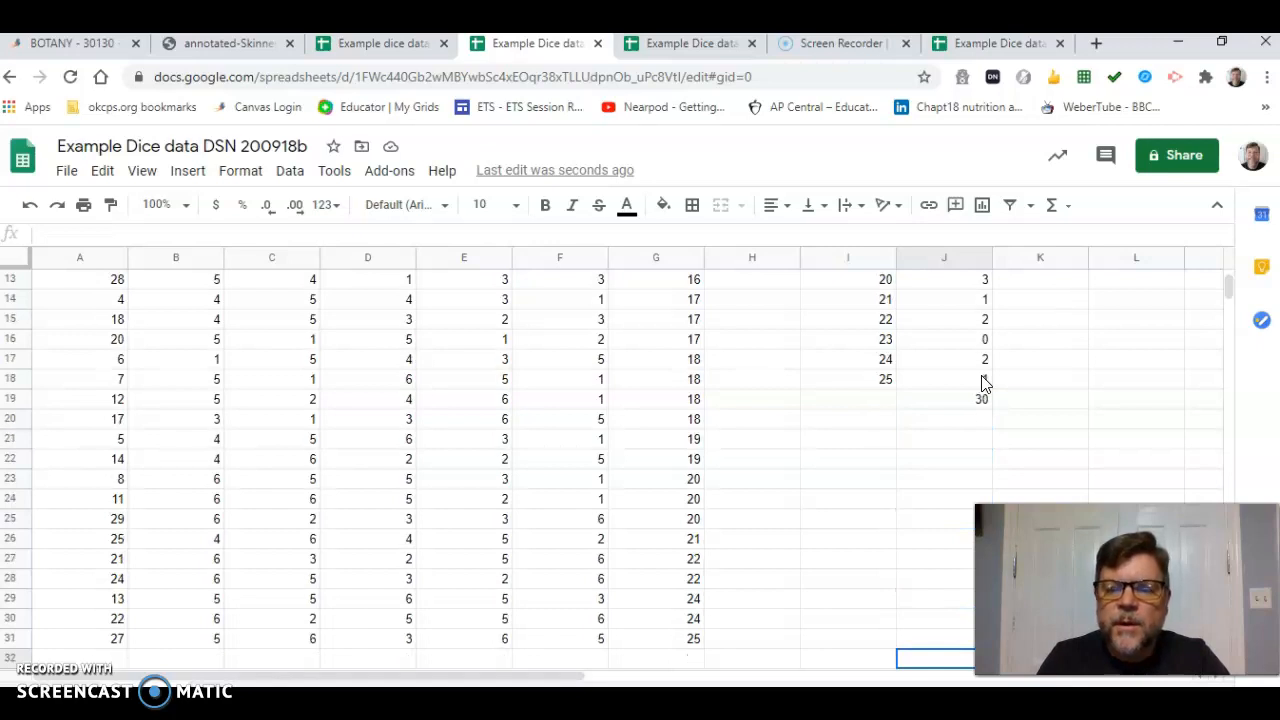
key(Up)
key(Up)
key(Up)
key(Up)
key(Up)
key(Up)
key(Up)
key(Up)
key(Up)
key(Up)
key(Up)
key(Up)
key(Up)
key(Up)
key(Up)
key(Up)
key(Up)
key(Up)
key(Up)
key(Up)
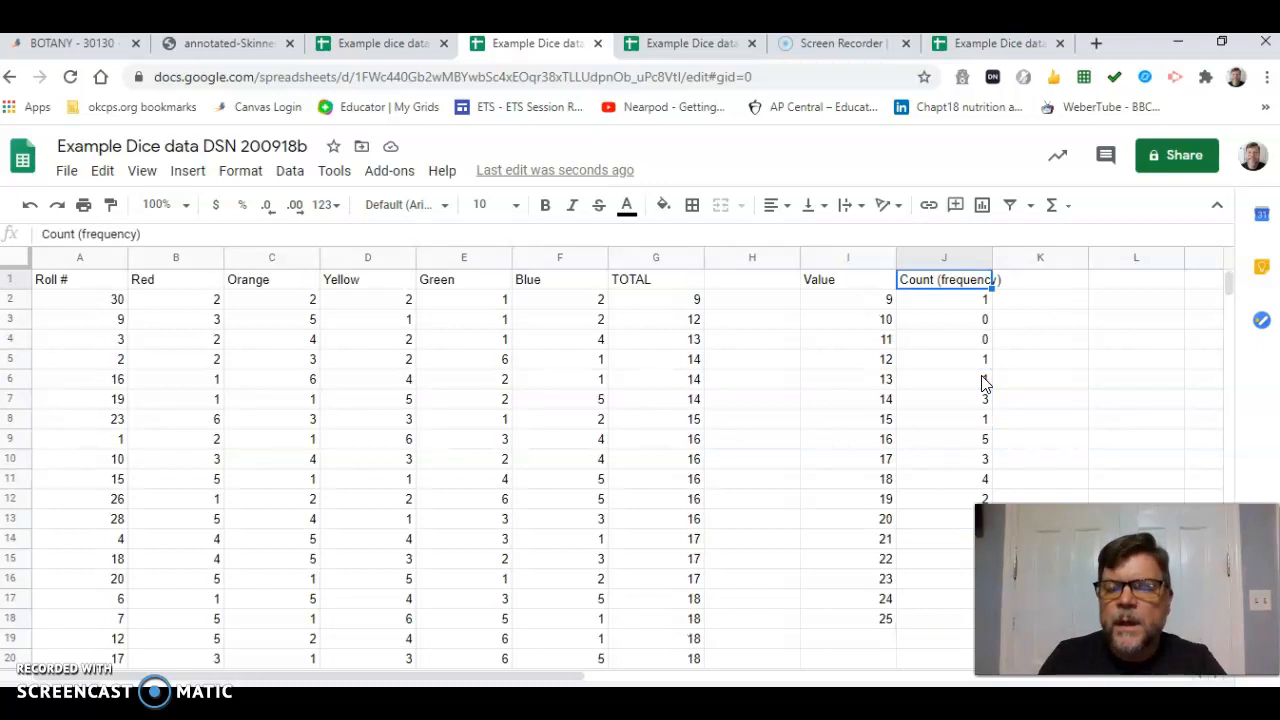
Step: Review how the counts are distributed across the values 9 to 25 in the frequency table
key(Right)
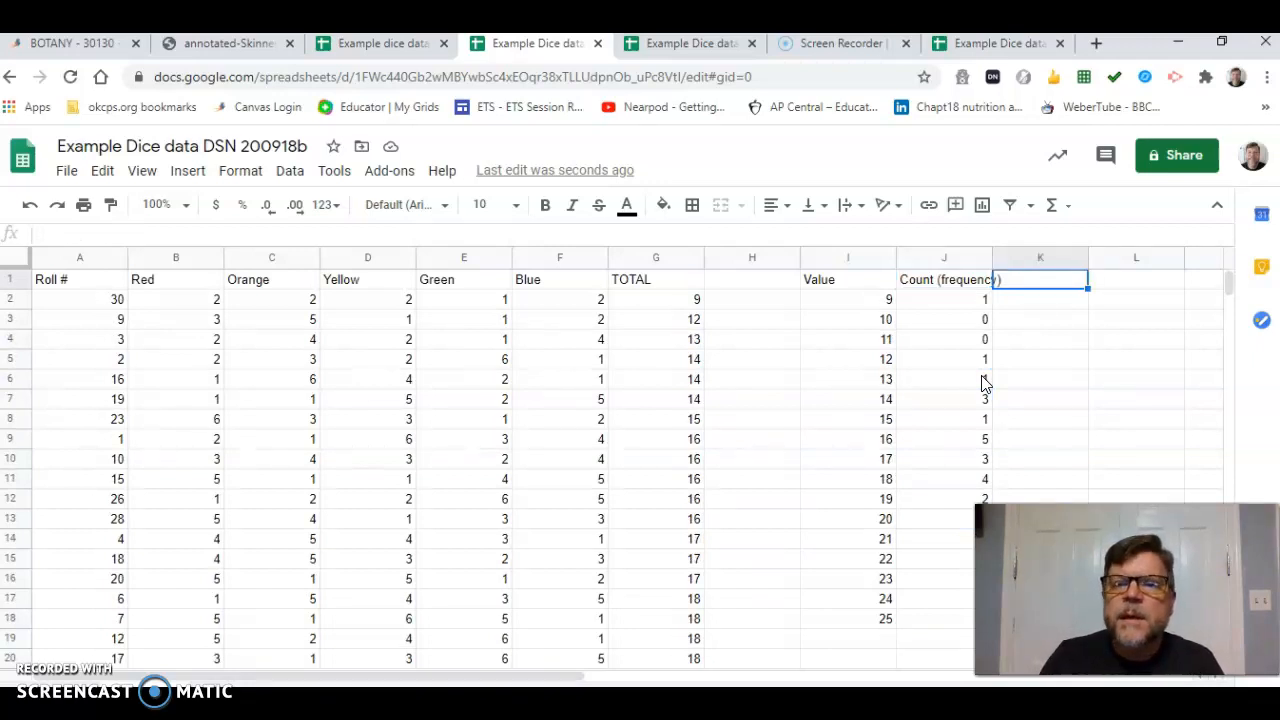
key(Down)
key(Down)
key(Down)
key(Down)
key(Down)
key(Down)
key(Down)
key(Down)
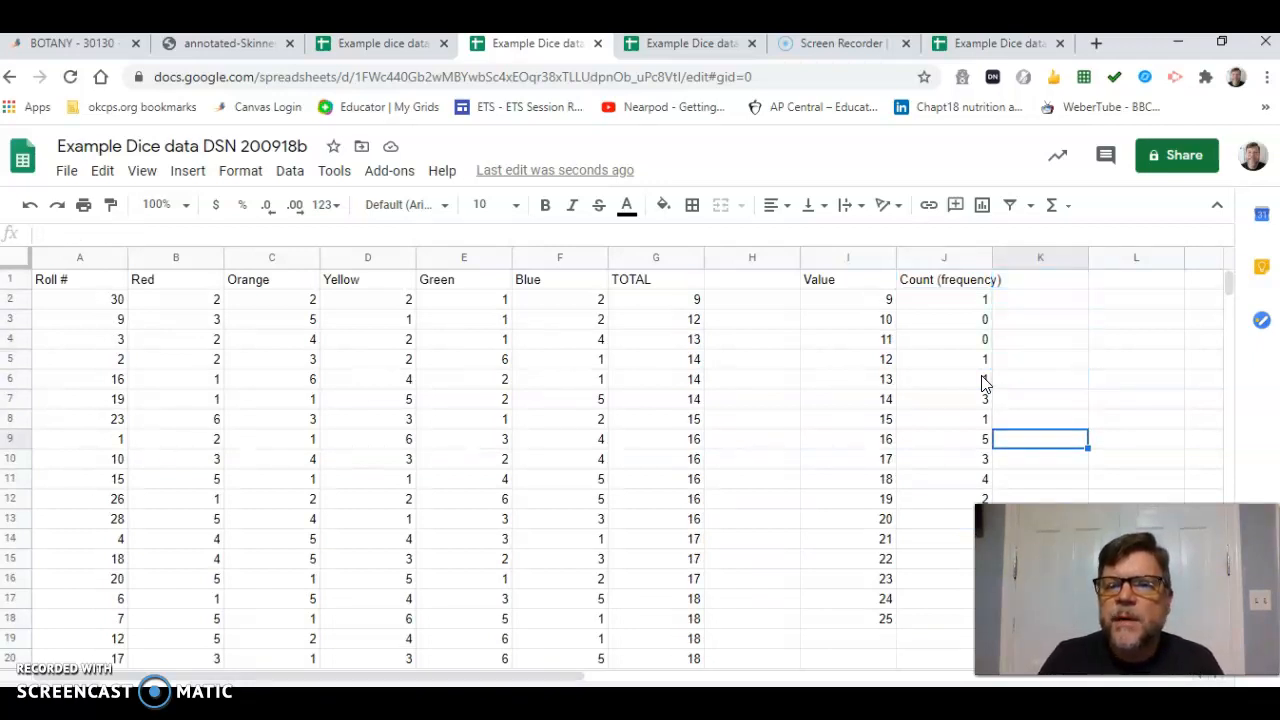
key(Left)
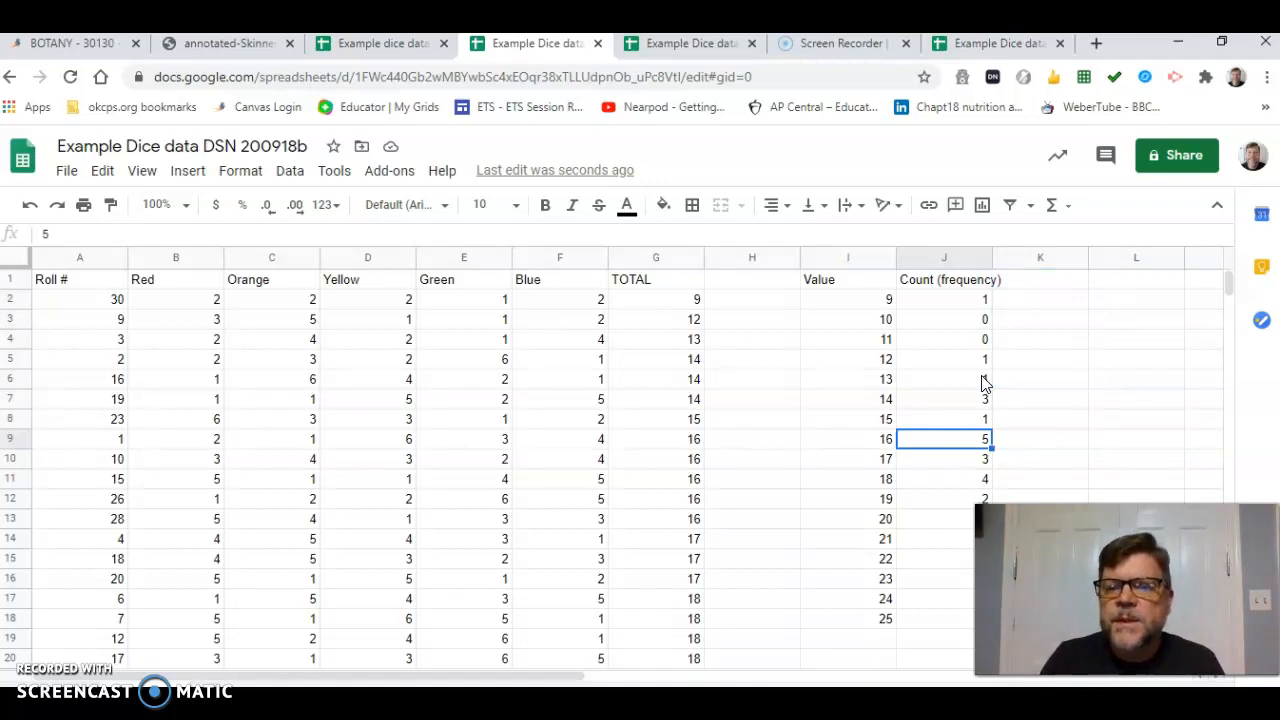
key(Right)
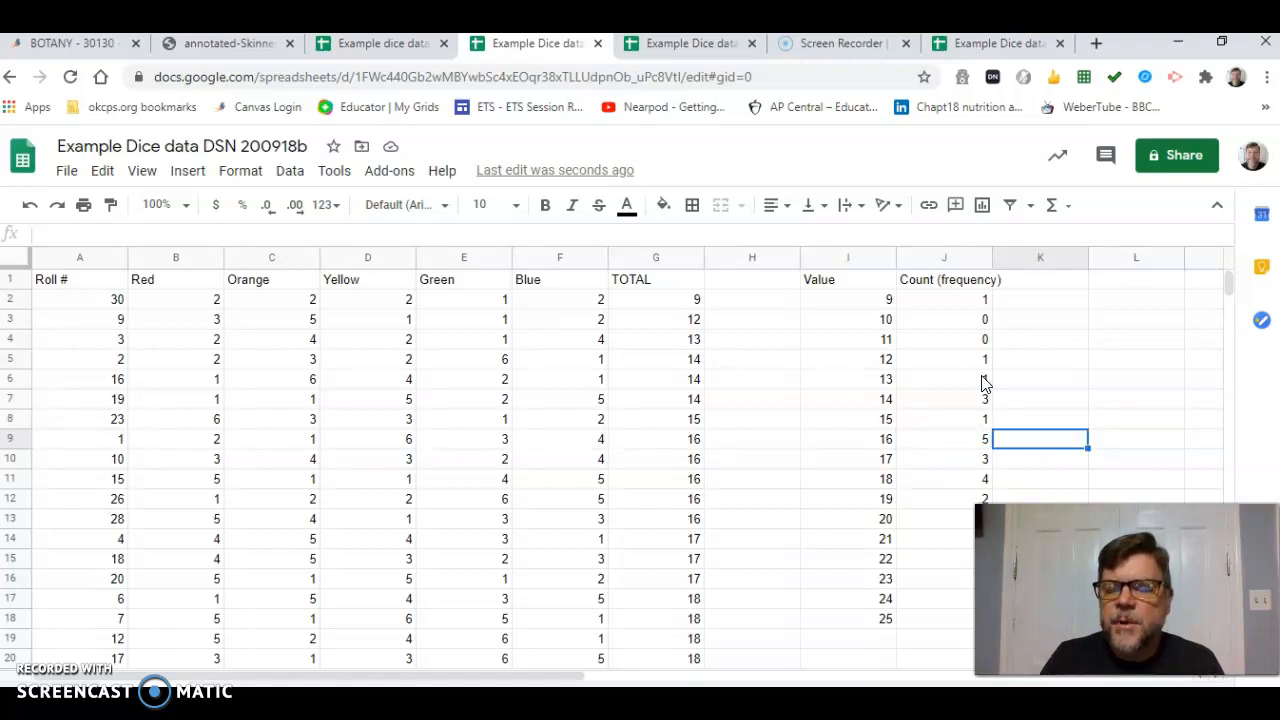
key(Right)
key(Left)
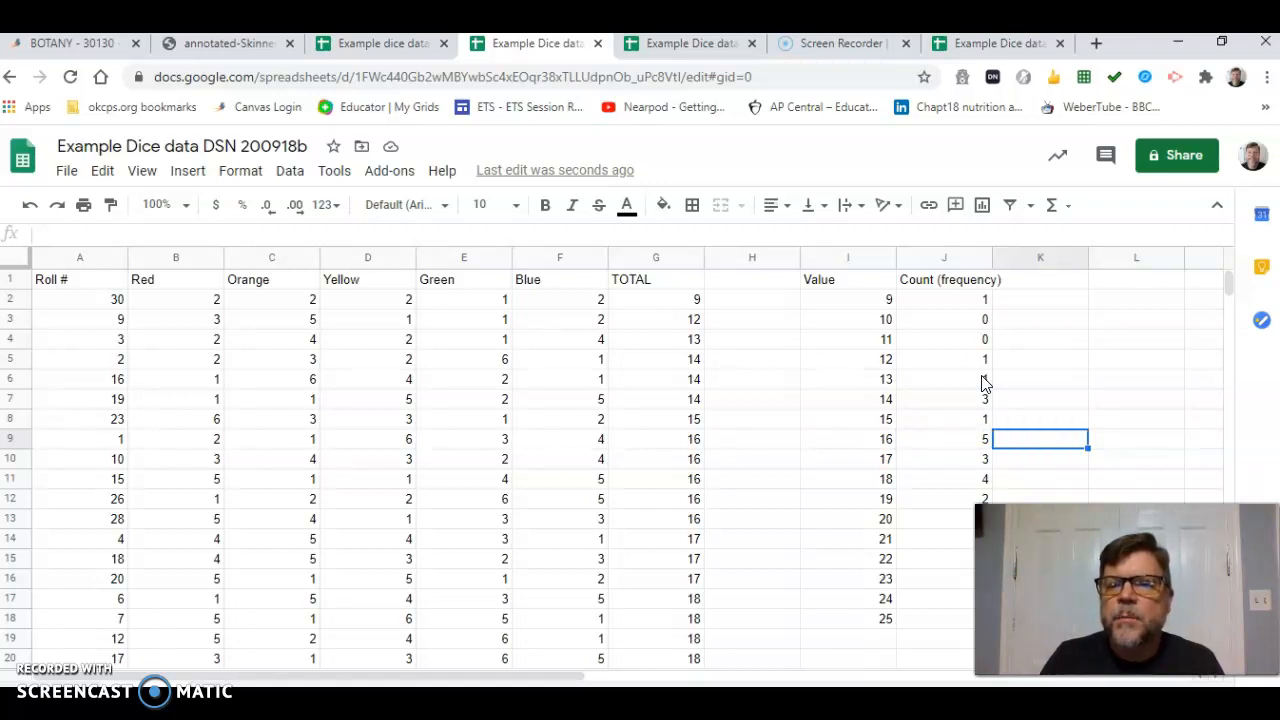
key(Down)
key(Down)
key(Down)
key(Down)
key(Down)
key(Down)
key(Down)
key(Down)
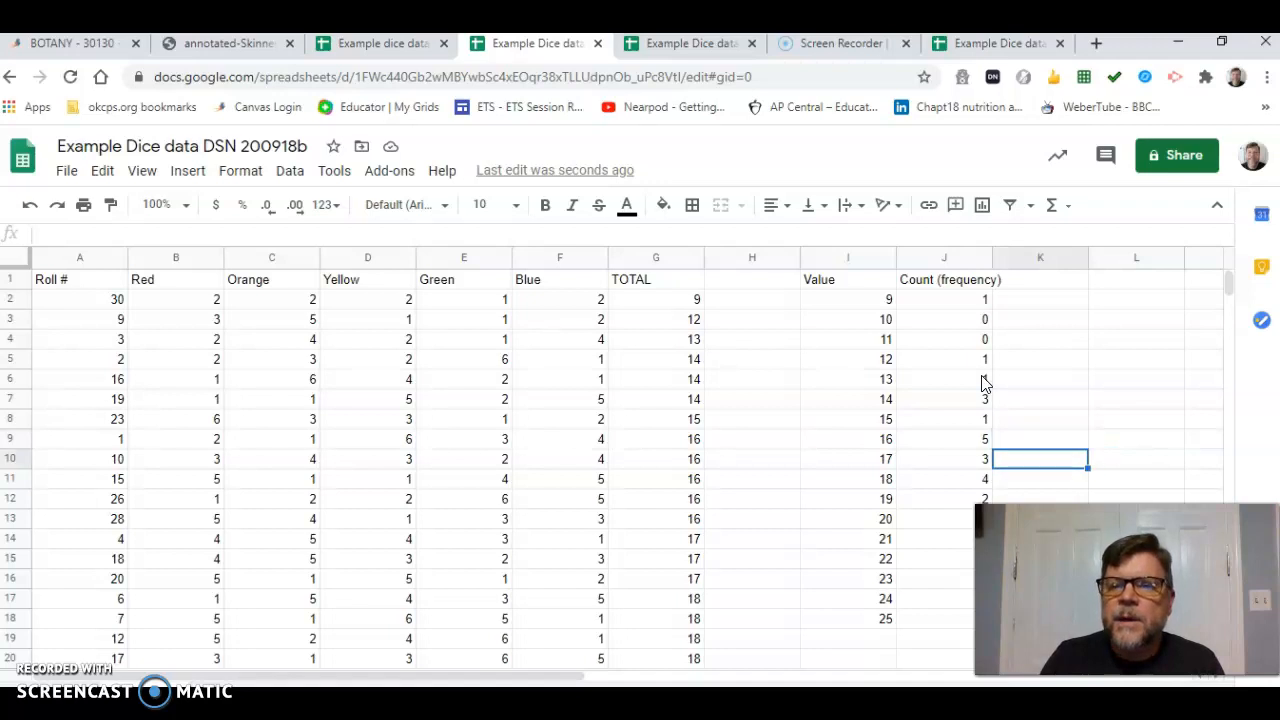
key(Down)
key(Down)
key(Down)
key(Down)
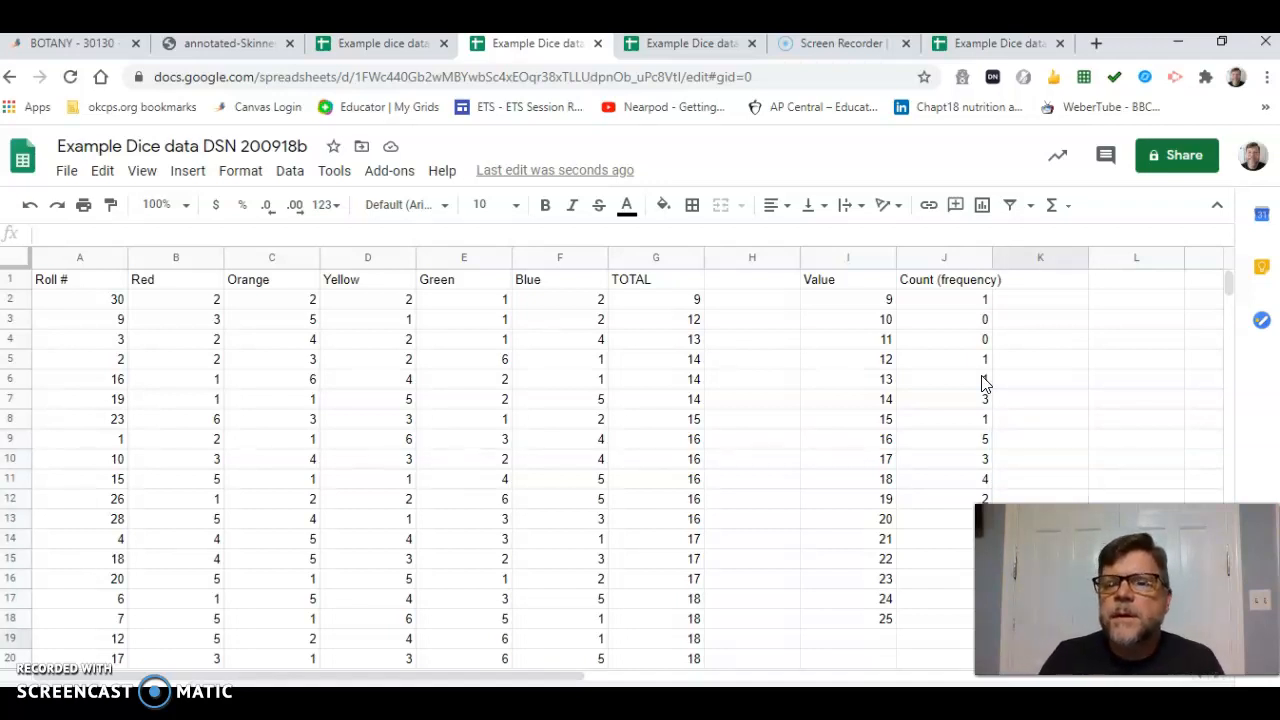
key(Up)
key(Up)
key(Up)
key(Up)
key(Up)
key(Up)
key(Up)
key(Up)
key(Up)
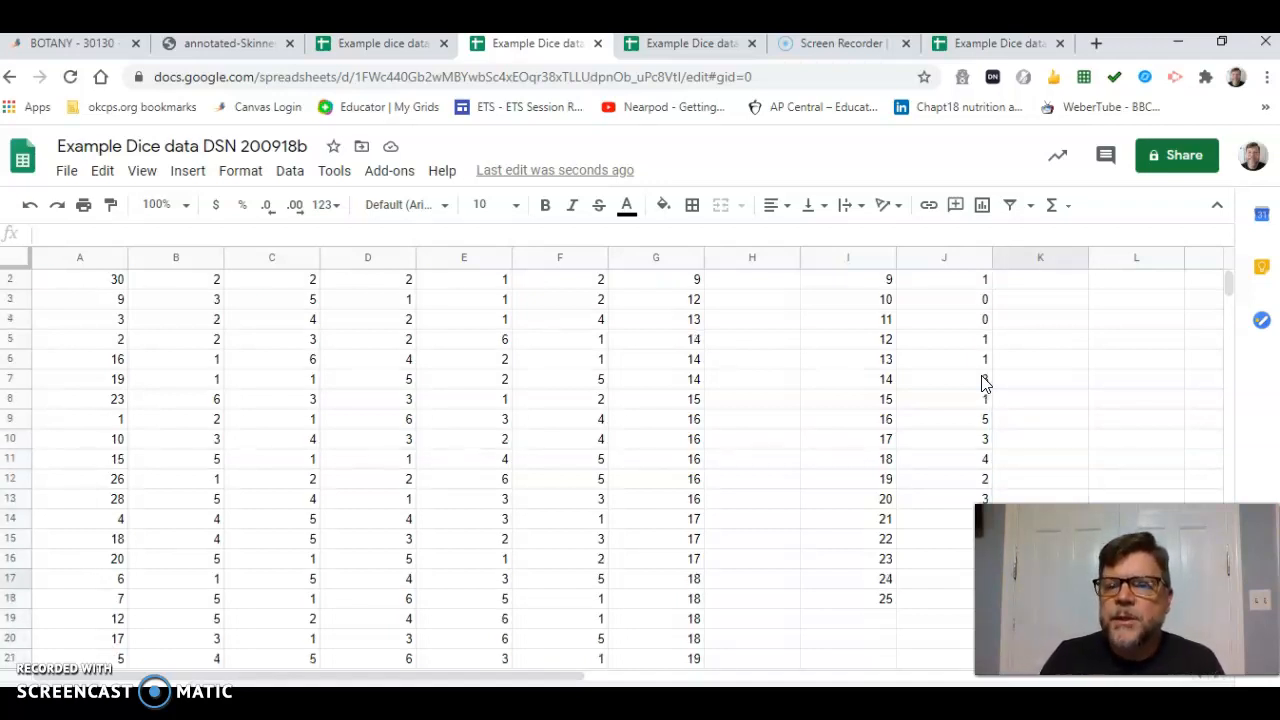
key(Up)
key(Up)
key(Up)
key(Up)
key(Up)
key(Up)
key(Up)
key(Up)
key(Up)
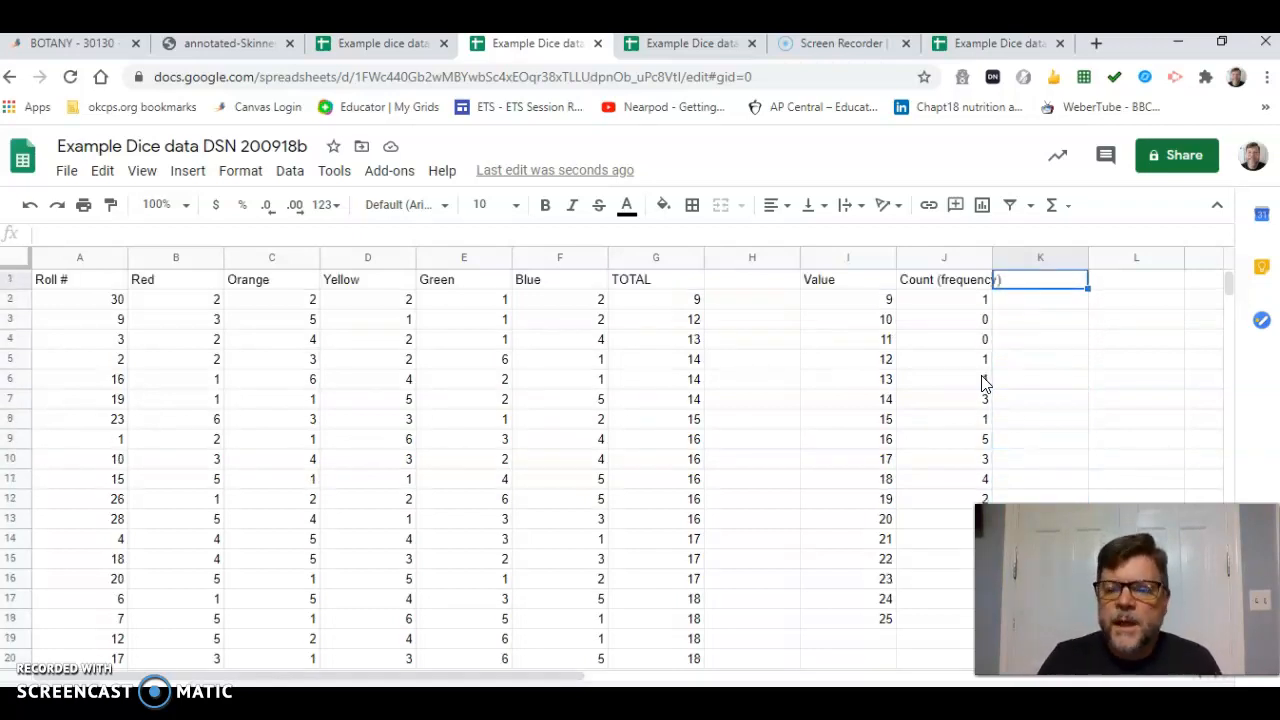
Step: Insert a chart from the Value and Count (frequency) table in range I1:J18, including the header row
key(Left)
key(Left)
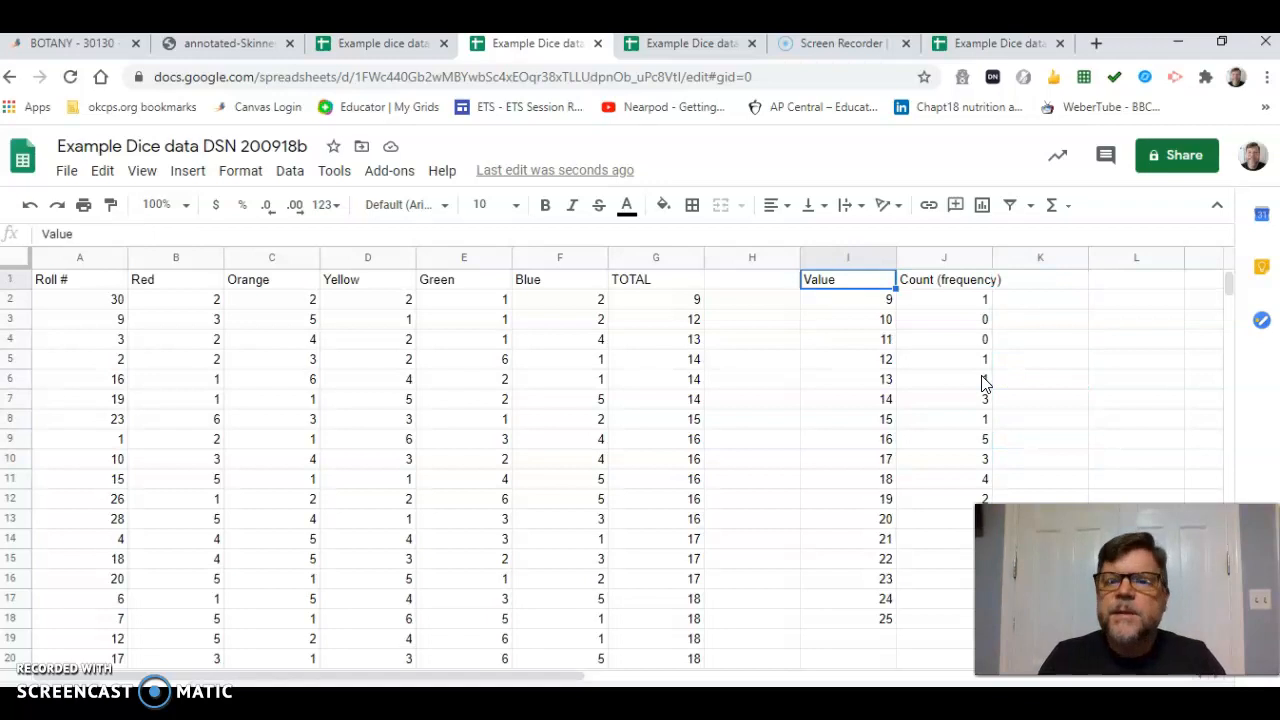
key(shift+Right)
key(shift+Down)
key(shift+Down)
key(shift+Down)
key(shift+Down)
key(shift+Down)
key(shift+Down)
key(shift+Down)
key(shift+Down)
key(shift+Down)
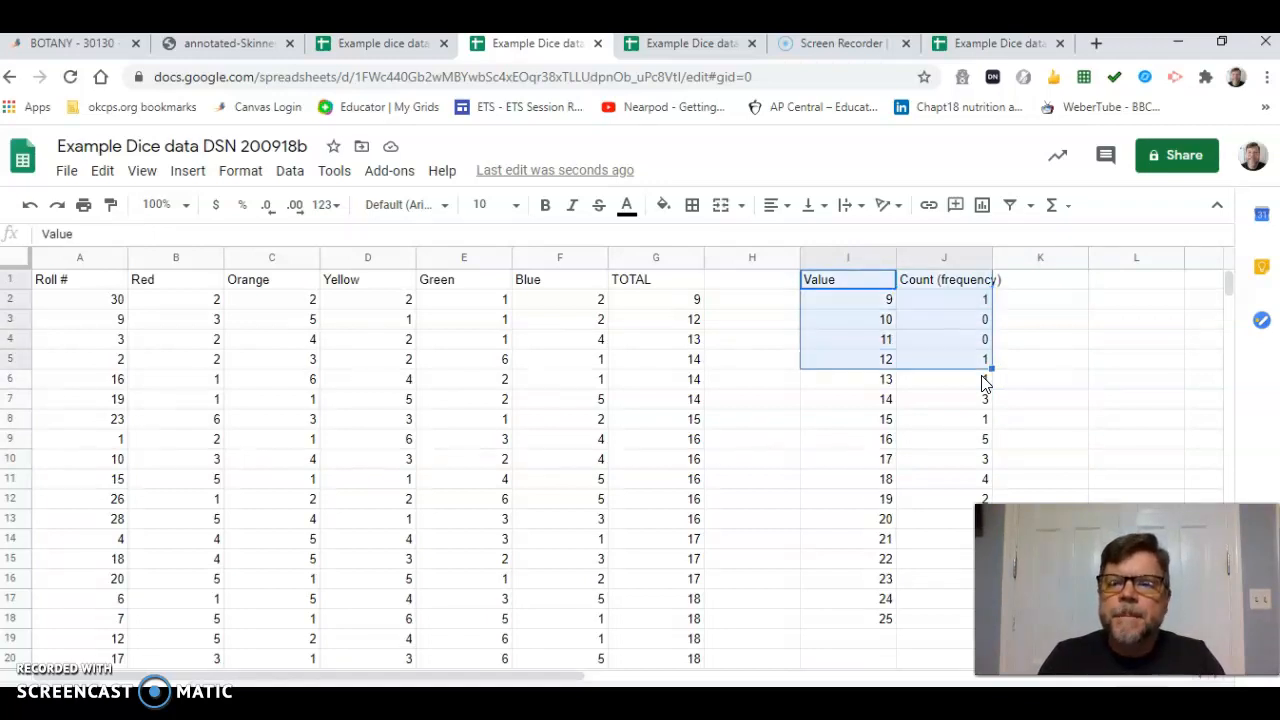
key(shift+Down)
key(shift+Down)
key(shift+Down)
key(shift+Down)
key(shift+Down)
key(shift+Down)
key(shift+Down)
key(shift+Down)
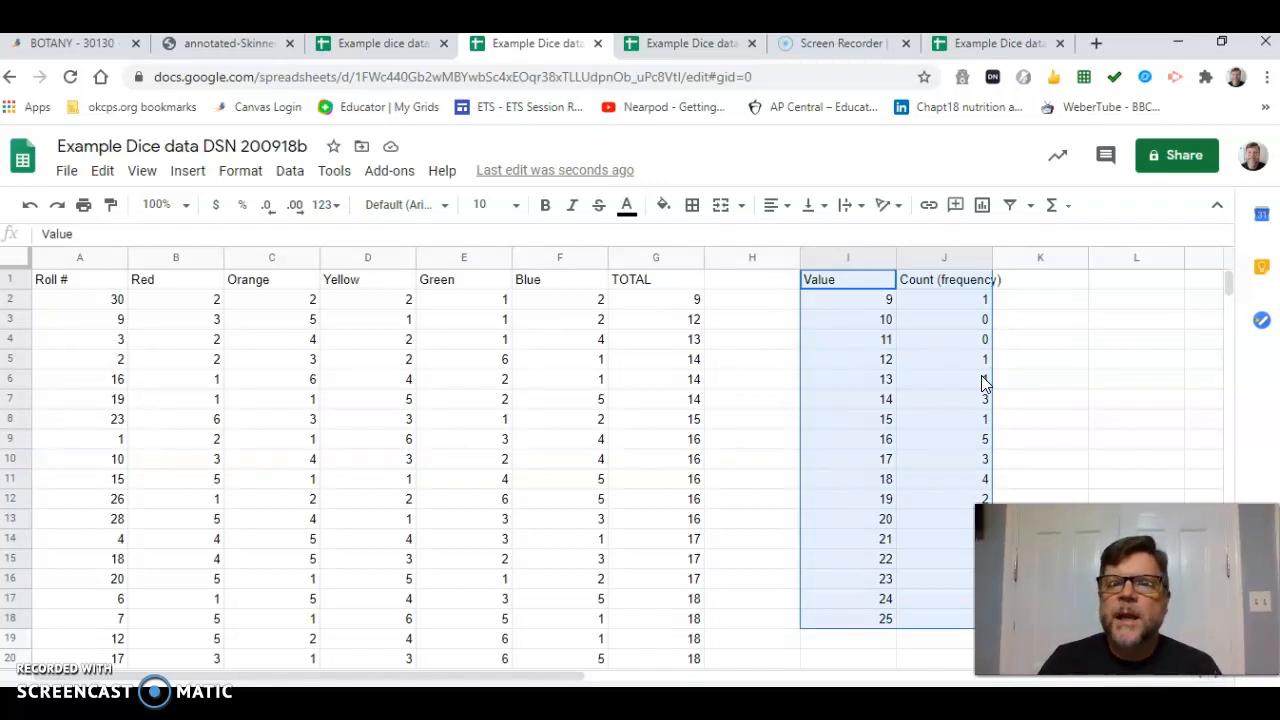
click(188, 177)
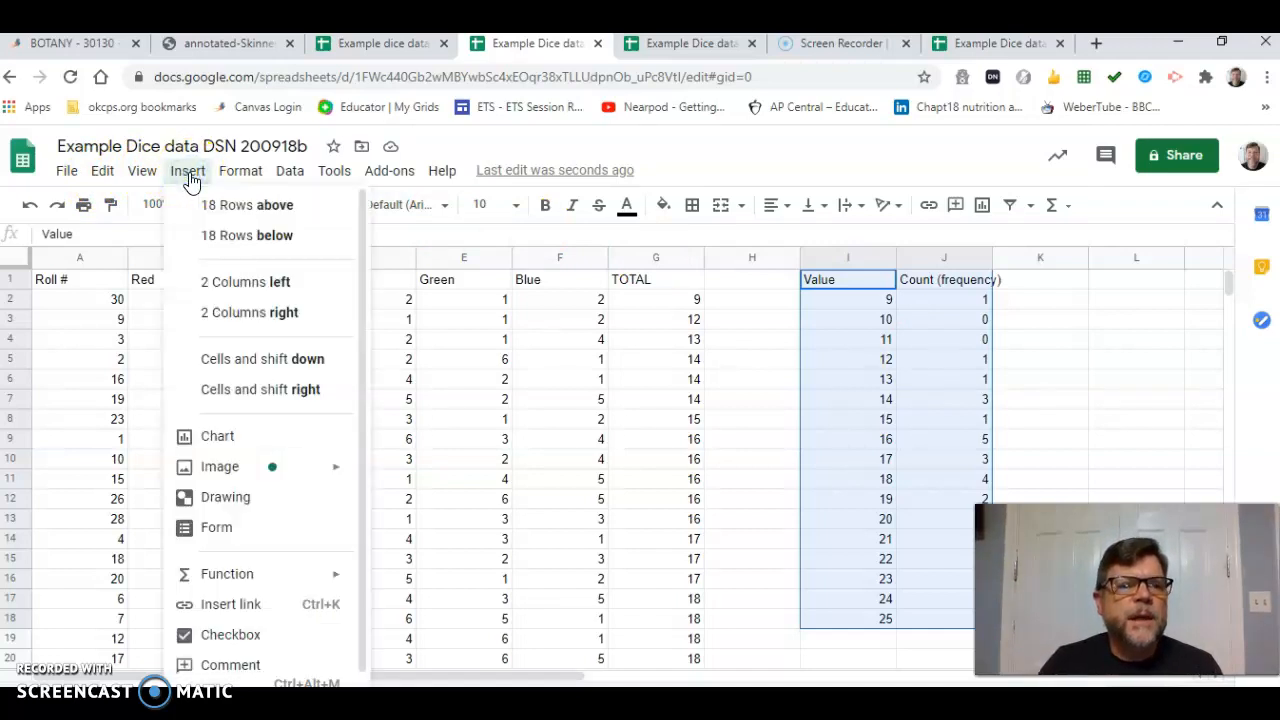
click(228, 440)
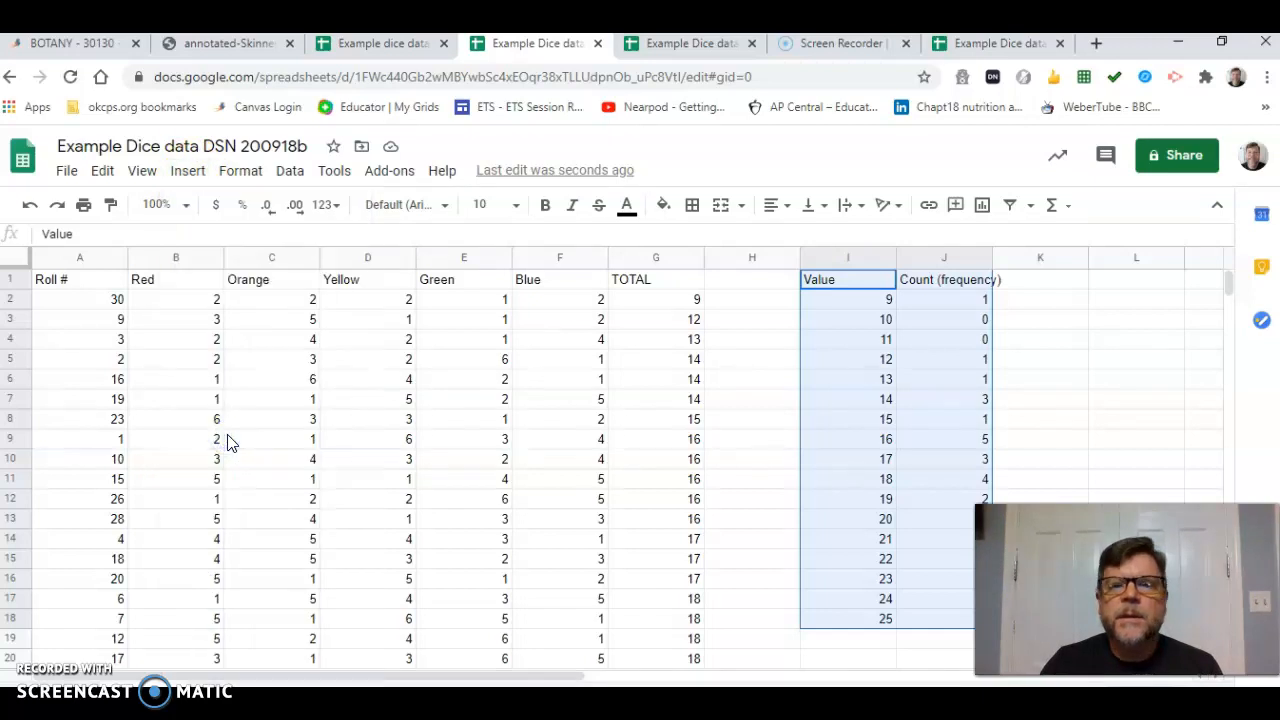
click(416, 388)
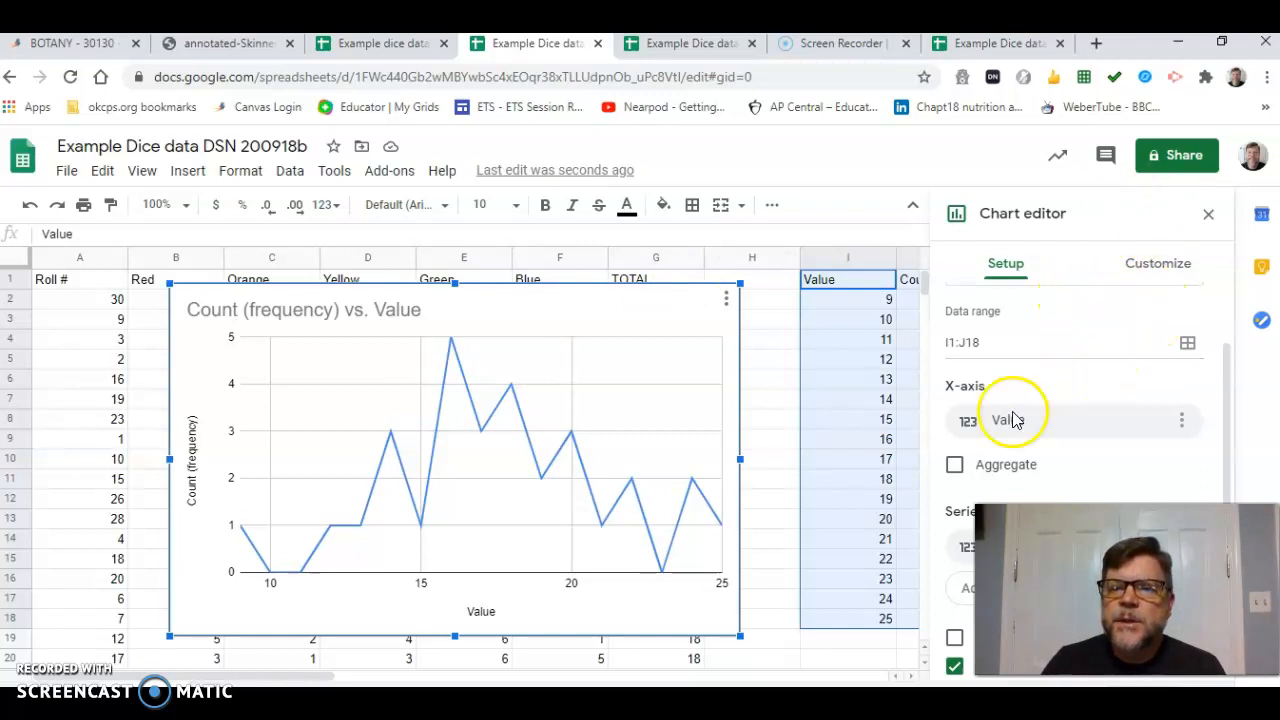
Step: Change the frequency chart from a line chart to a column chart and close the chart editor
drag(1057, 204, 958, 206)
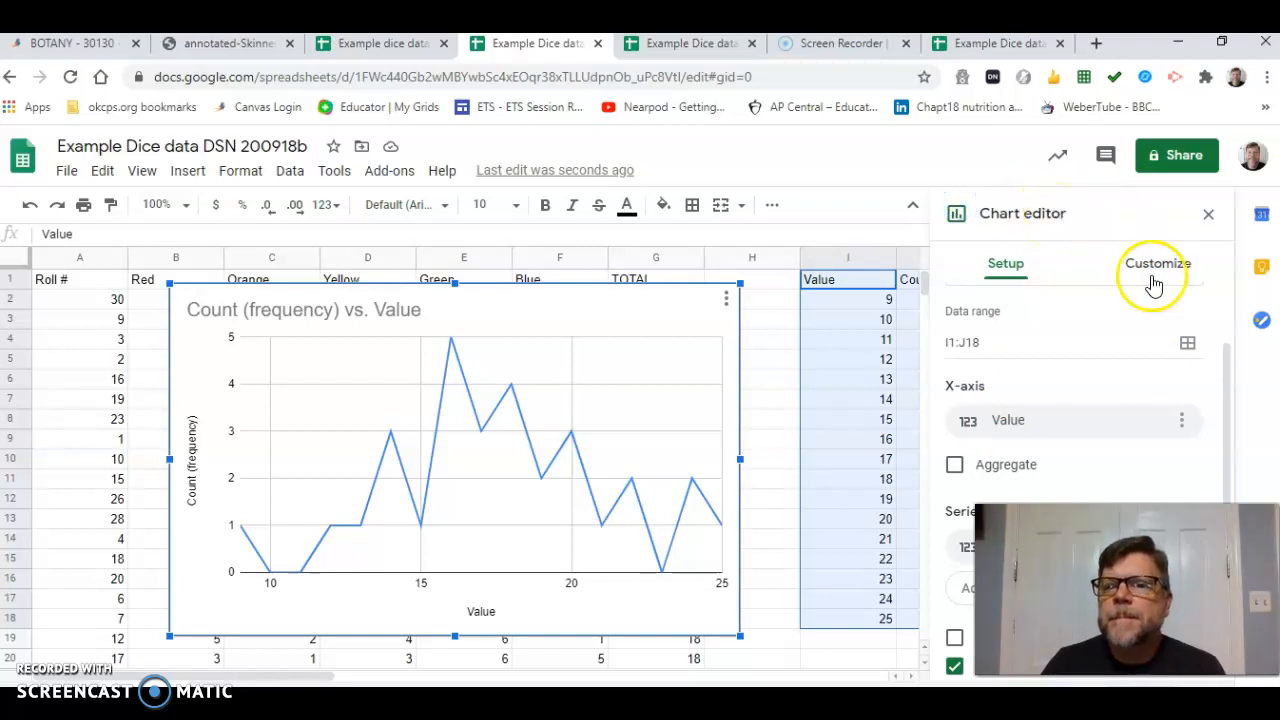
click(1229, 400)
drag(1229, 400, 1229, 257)
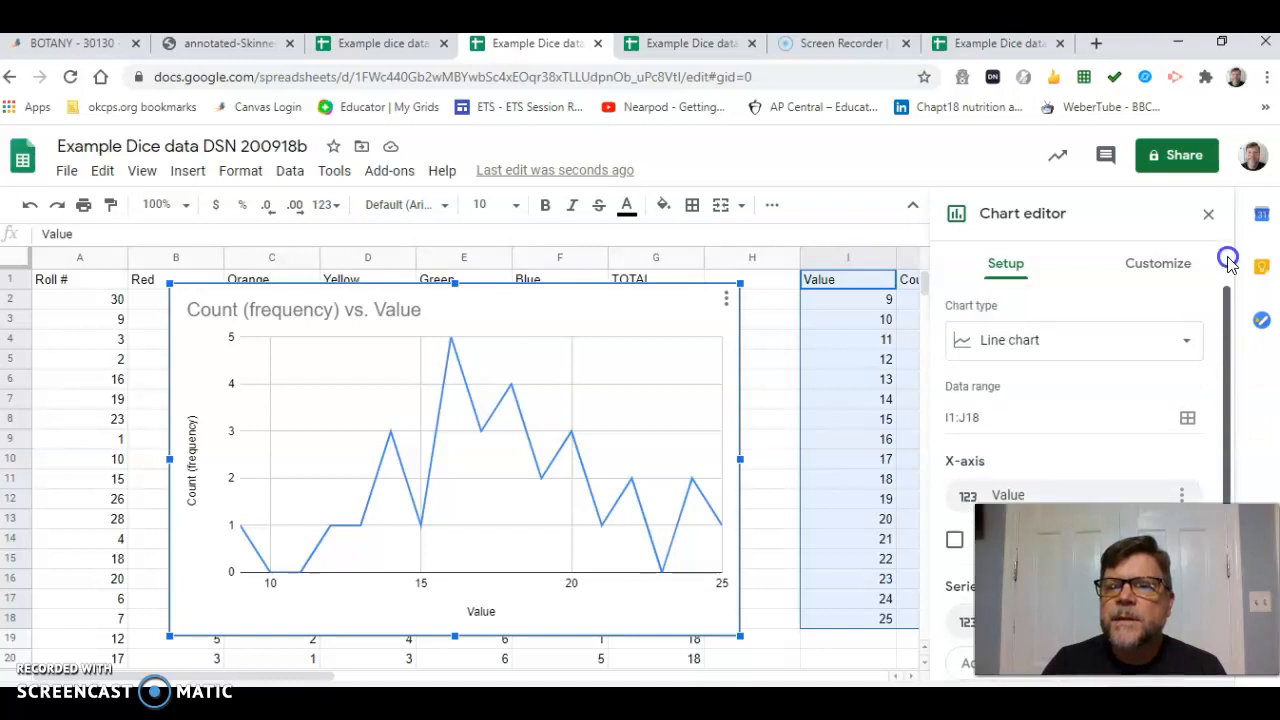
click(1185, 347)
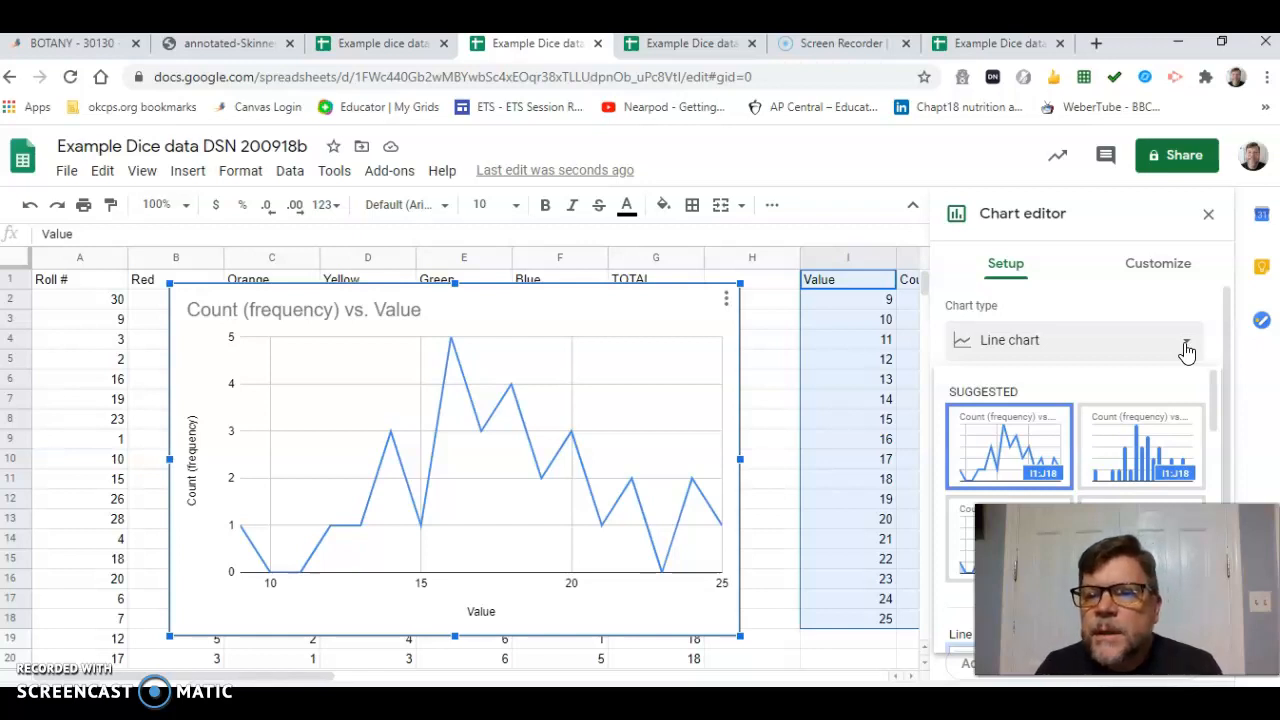
click(1116, 445)
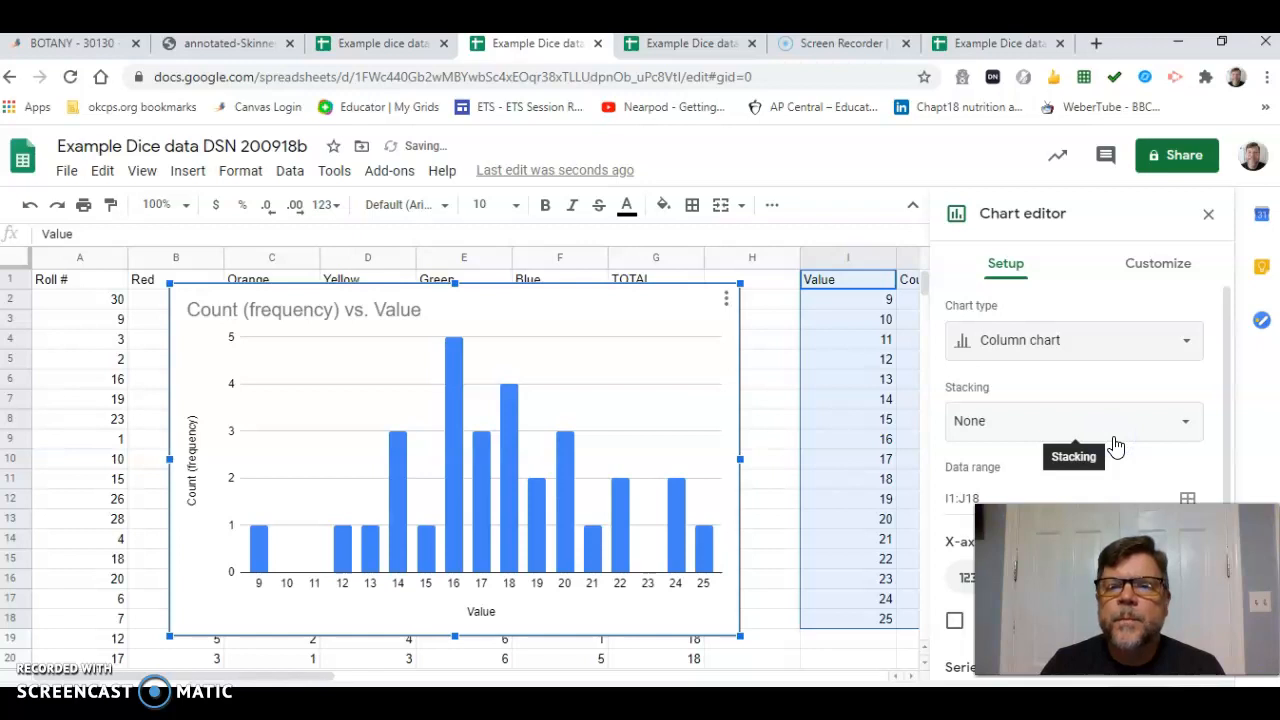
click(1209, 218)
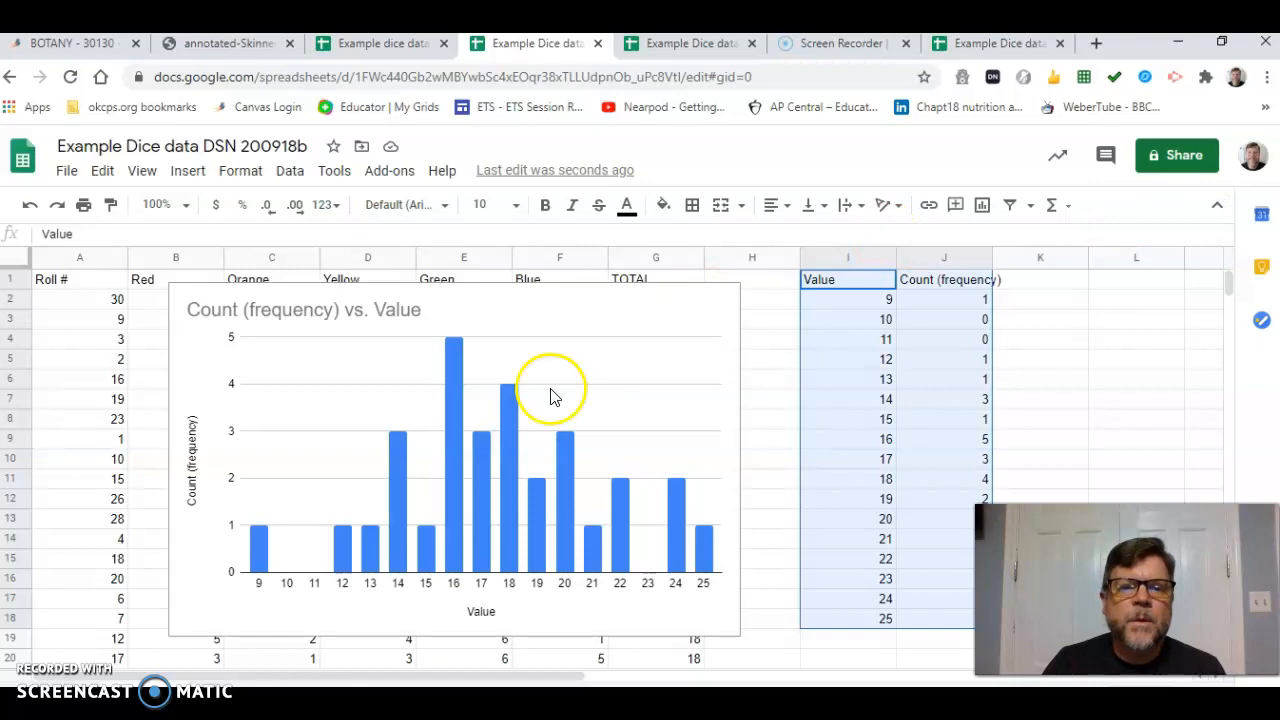